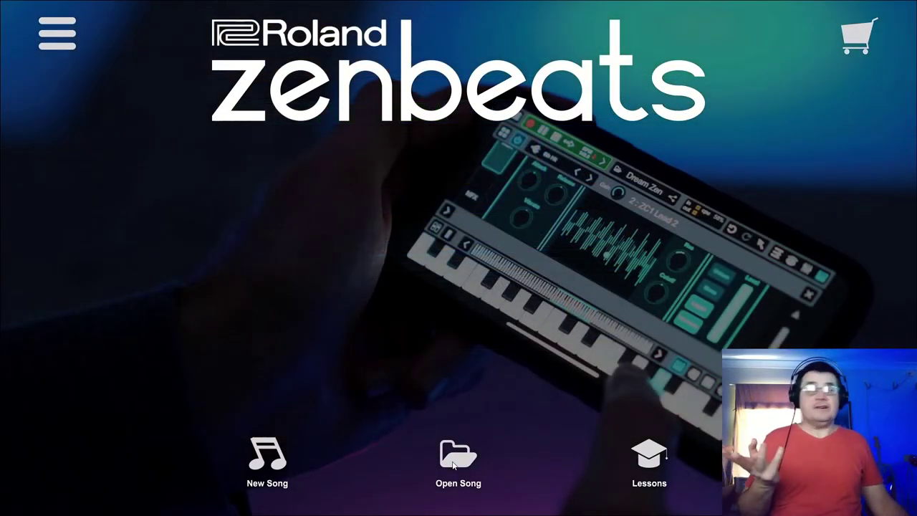
Step: Open the saved song ZenBeats DEMO, switch the TR-808 channel strip to its fader view and play the arrangement
left_click(453, 465)
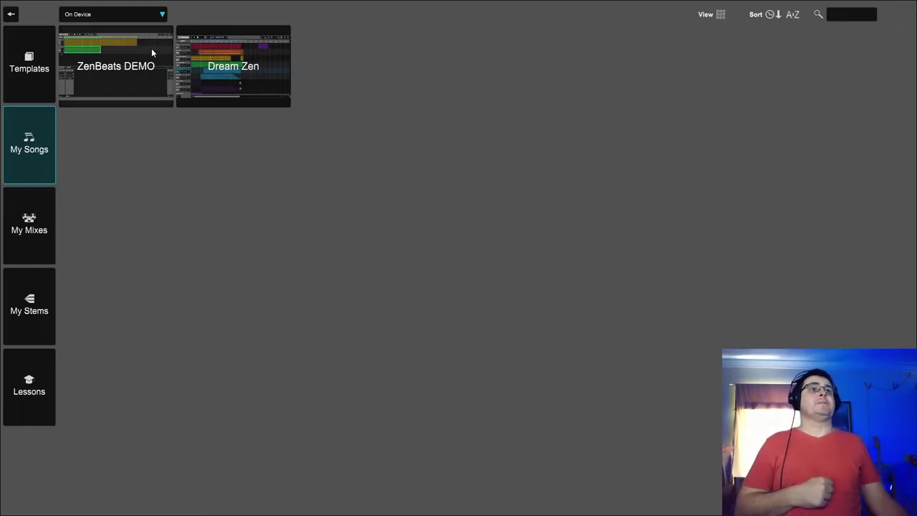
left_click(130, 55)
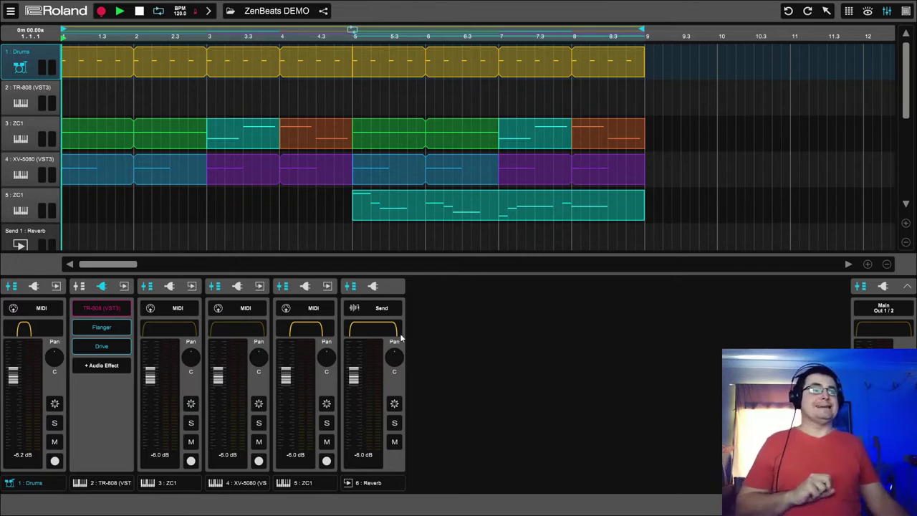
left_click(81, 286)
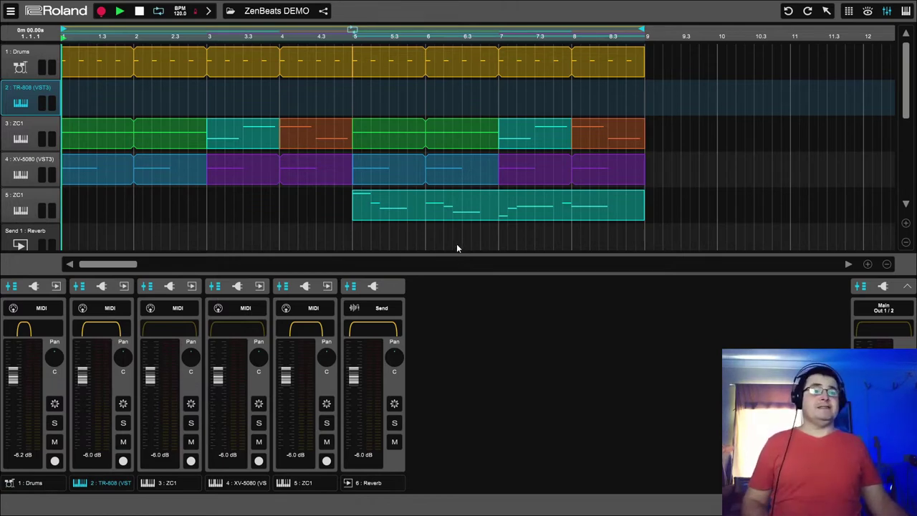
key("space")
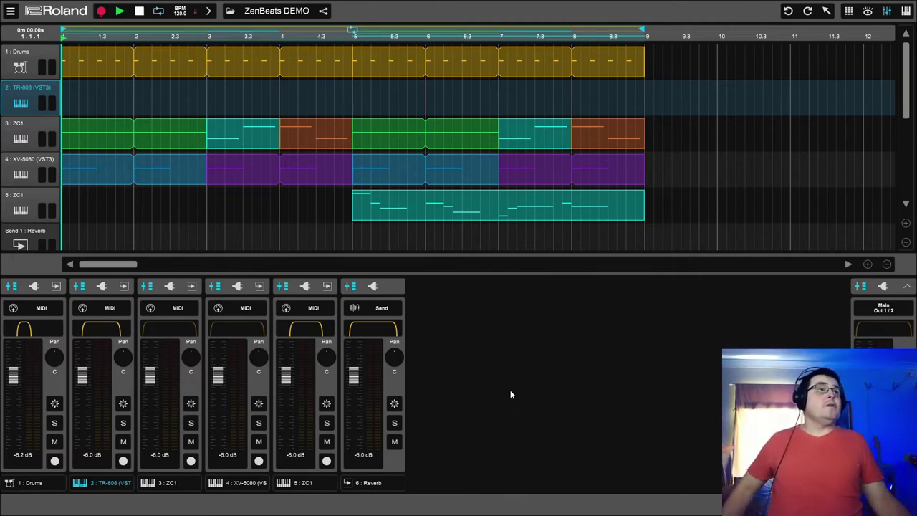
Step: Select patterns on the ZC1 tracks, inspect the notes of track 5's pattern in the editor, and return to the arrangement with the mixer
left_click(405, 128)
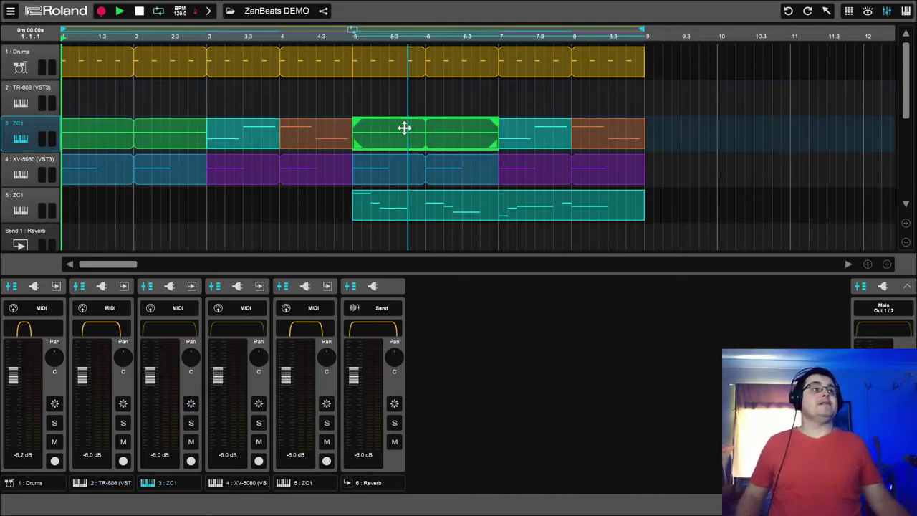
left_click(323, 135)
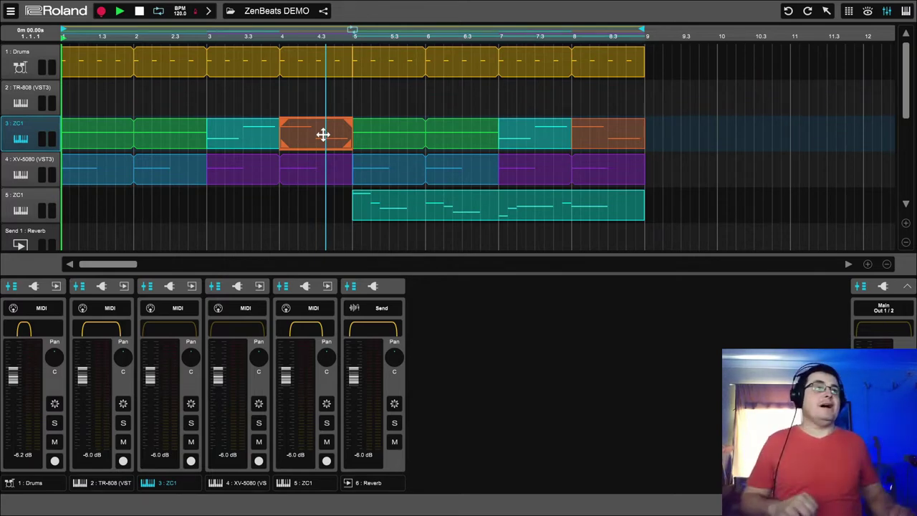
left_click(400, 219)
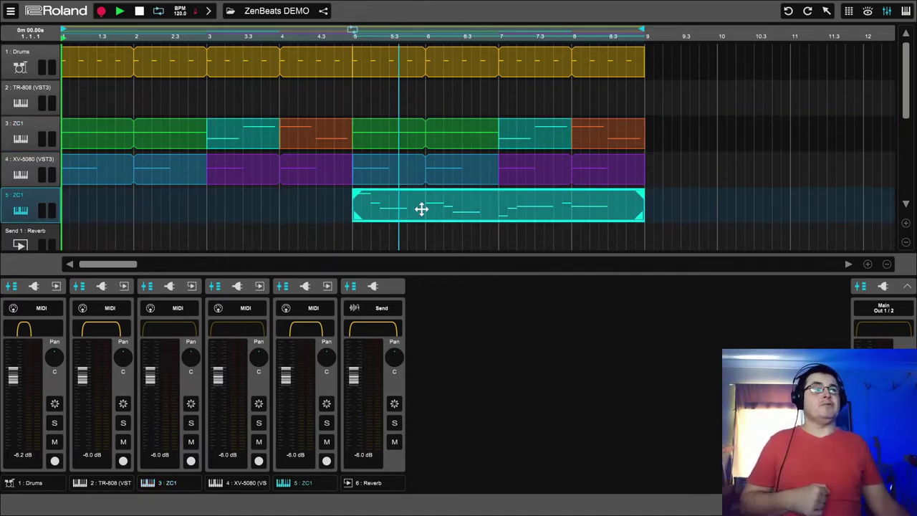
double_click(421, 209)
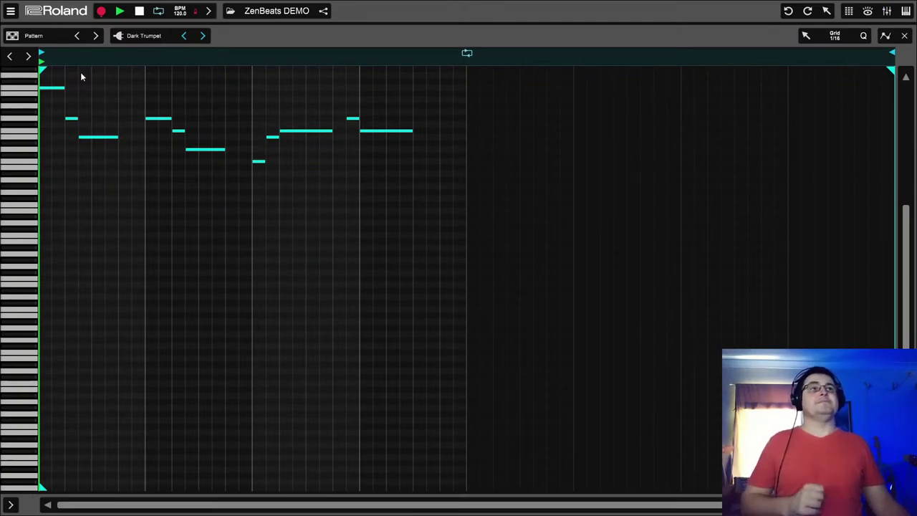
left_click(904, 37)
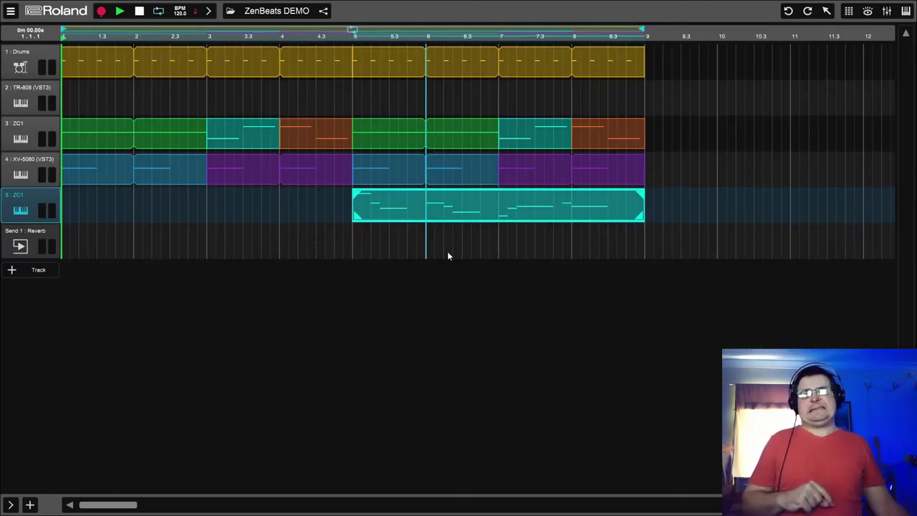
left_click(889, 13)
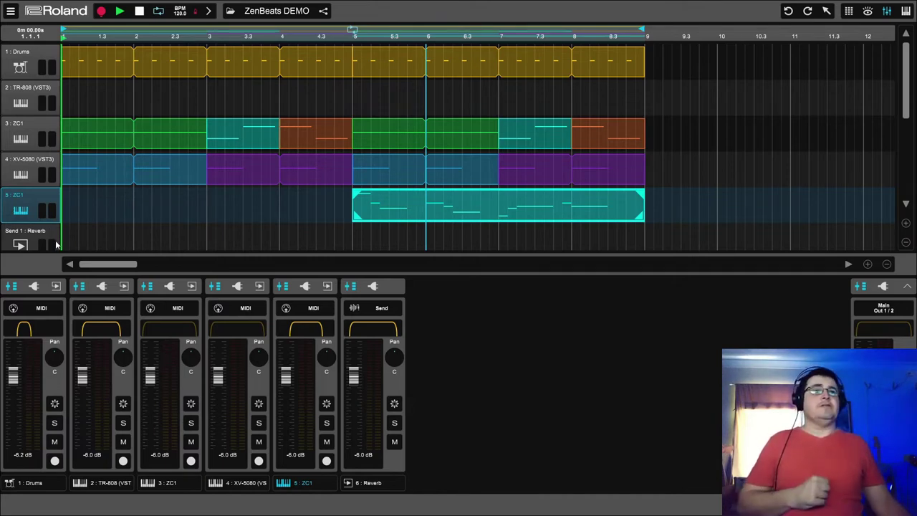
Step: Bring up the list of replacement instruments for track 5 (ZC1)
scroll(91, 213, "down", 1)
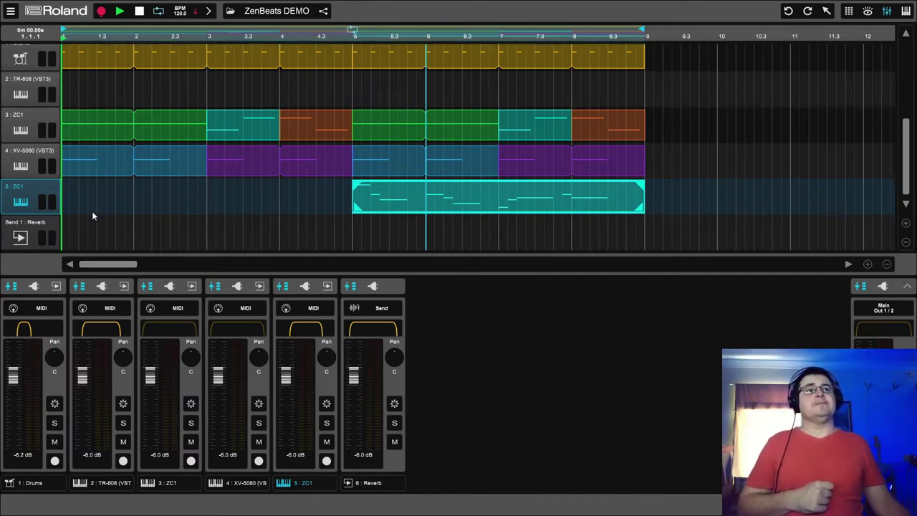
right_click(19, 205)
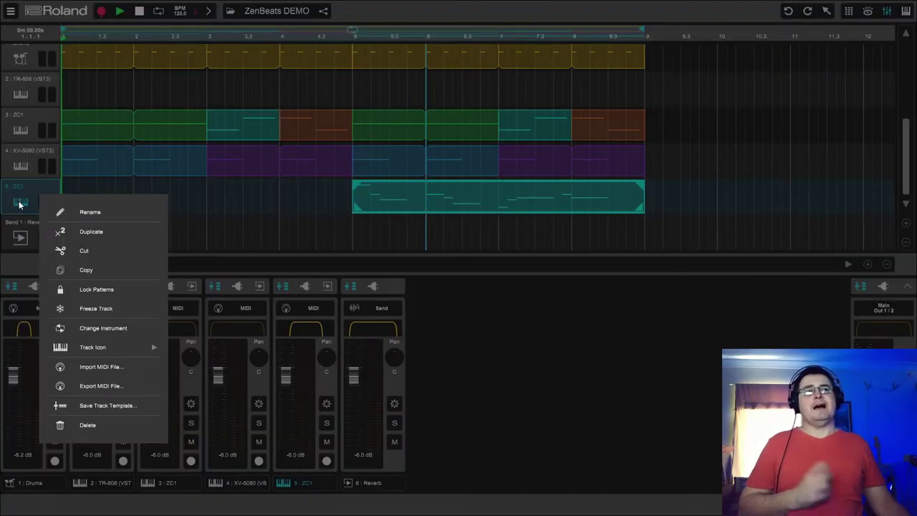
left_click(19, 192)
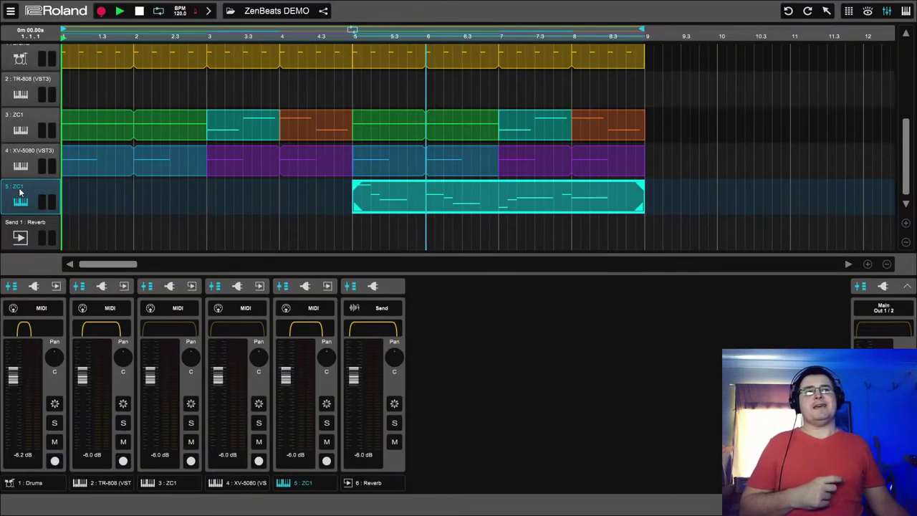
right_click(23, 206)
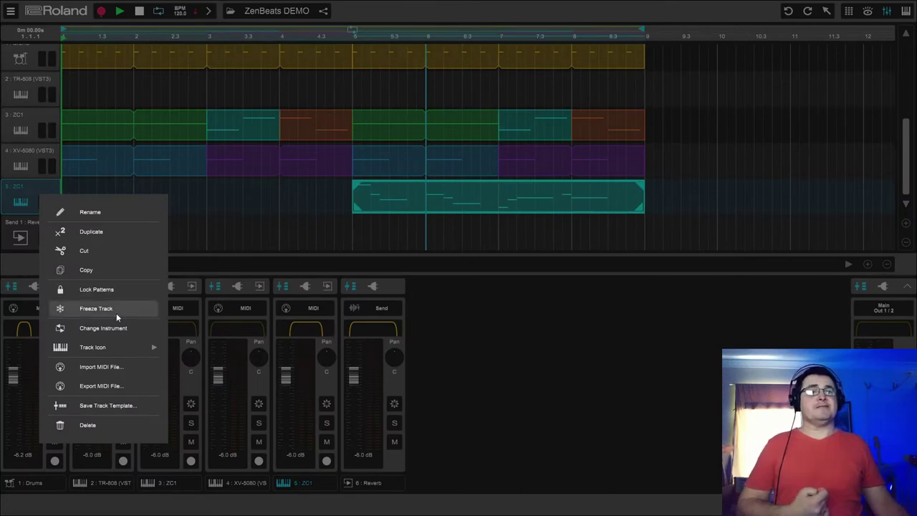
left_click(120, 331)
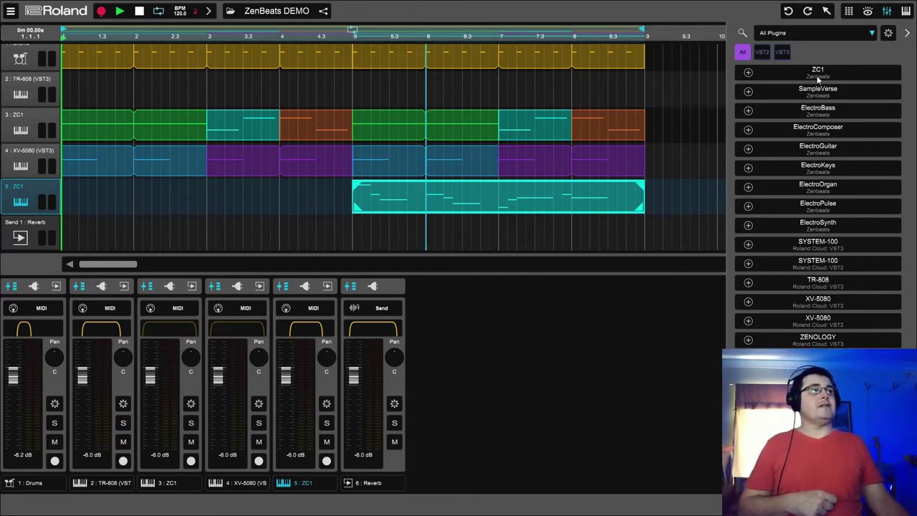
Step: Open the ZC1 instrument on track 5, browse its sound presets up to the start of the list, and close it
left_click(21, 203)
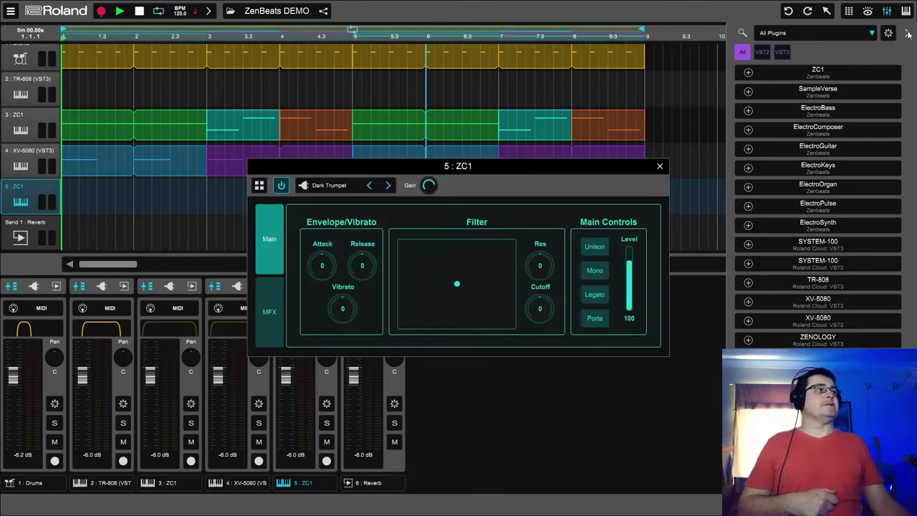
left_click(908, 34)
left_click(317, 184)
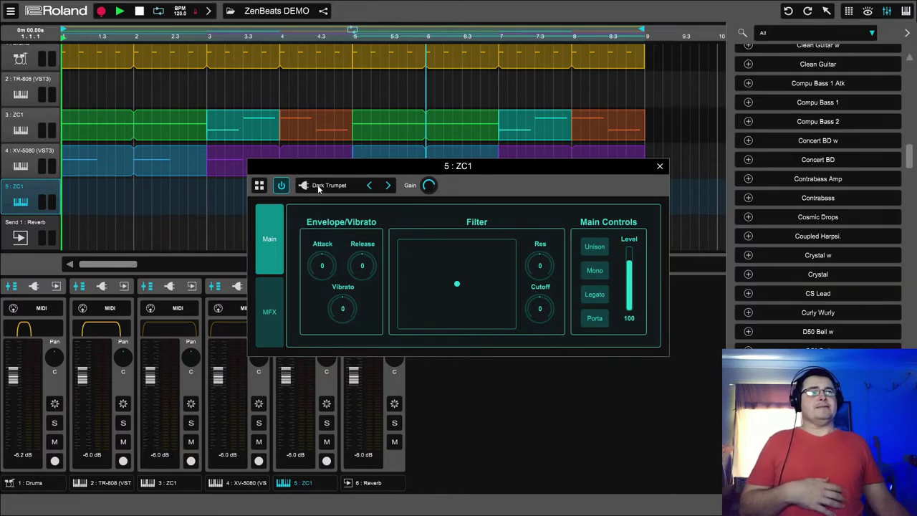
left_click_drag(909, 152, 909, 63)
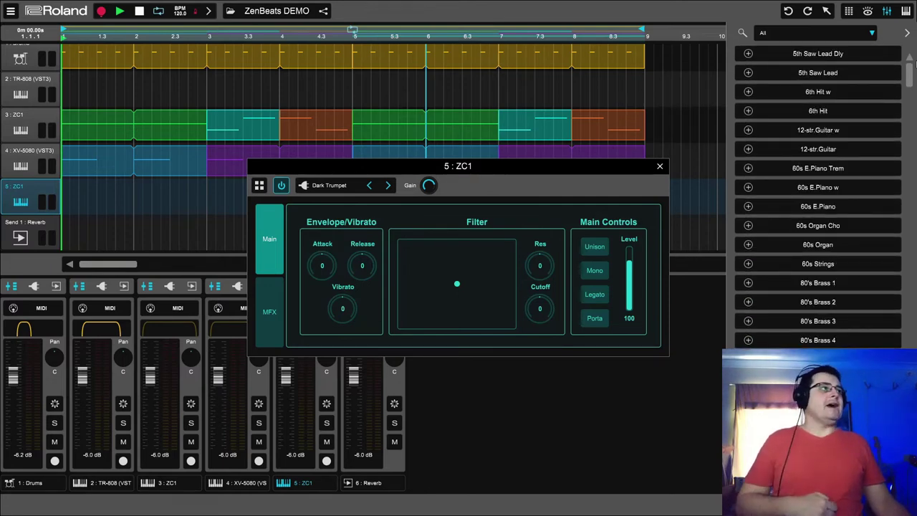
left_click(907, 32)
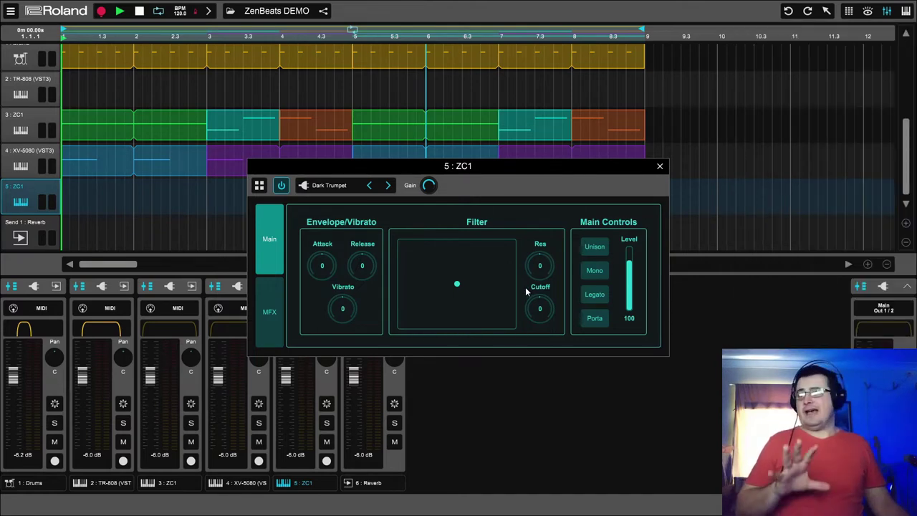
left_click(659, 167)
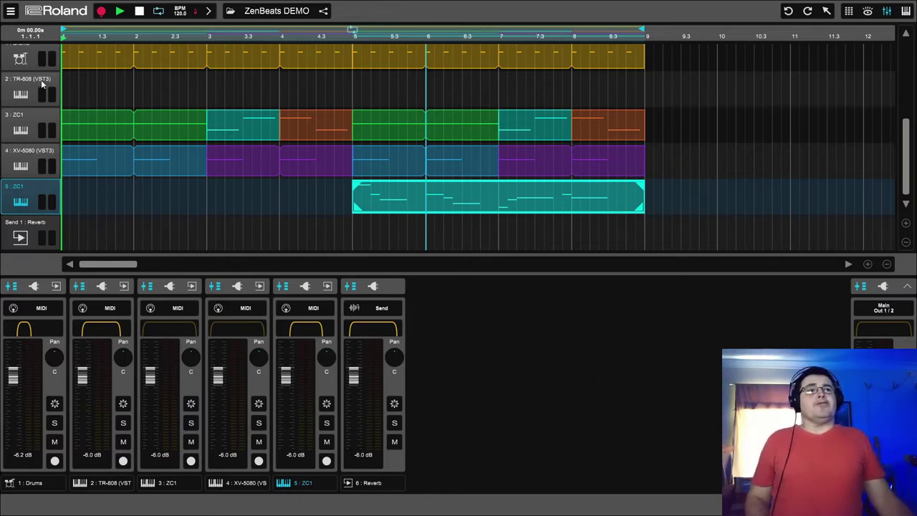
Step: Audition the TR-808 track in solo, view its Rhythm Composer plugin during playback, and unsolo the track
scroll(41, 80, "up", 1)
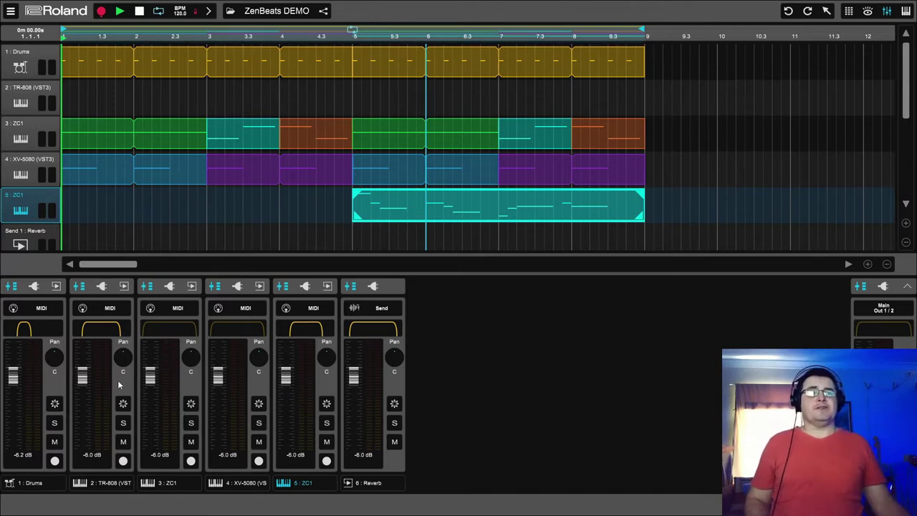
left_click(125, 424)
key("space")
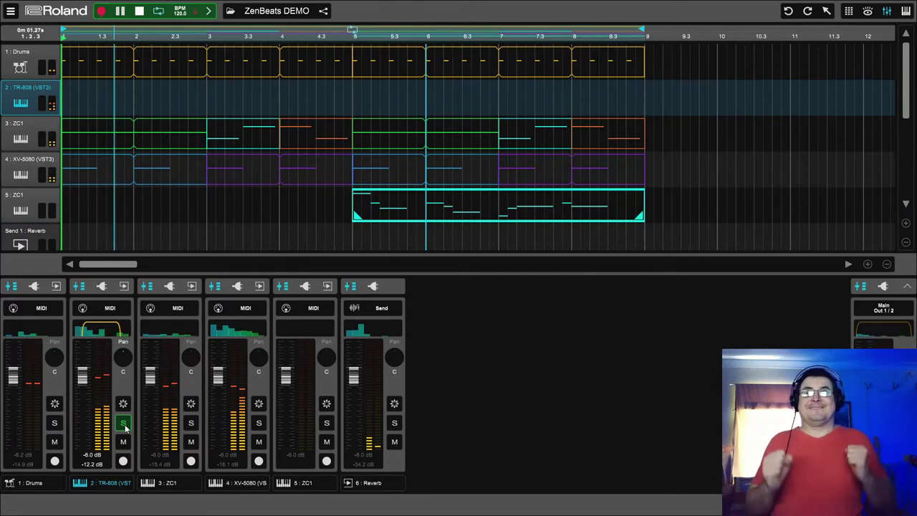
left_click(20, 104)
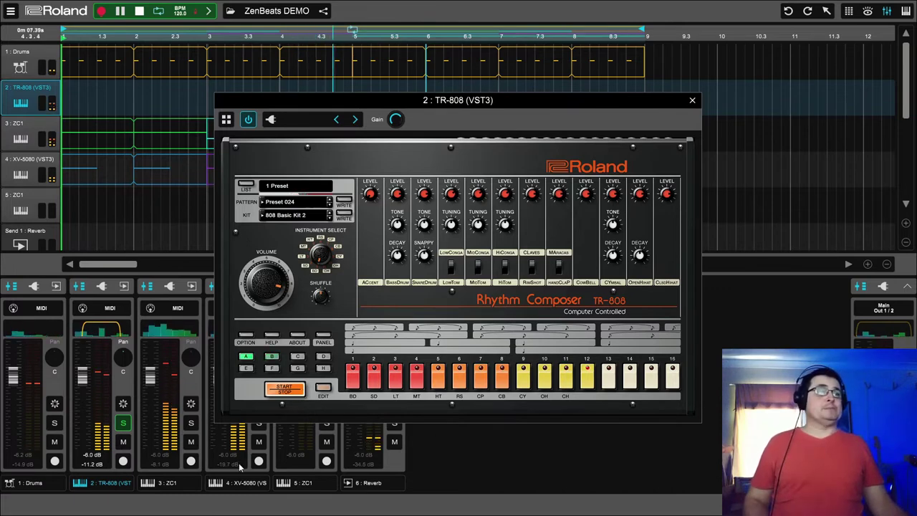
left_click(692, 100)
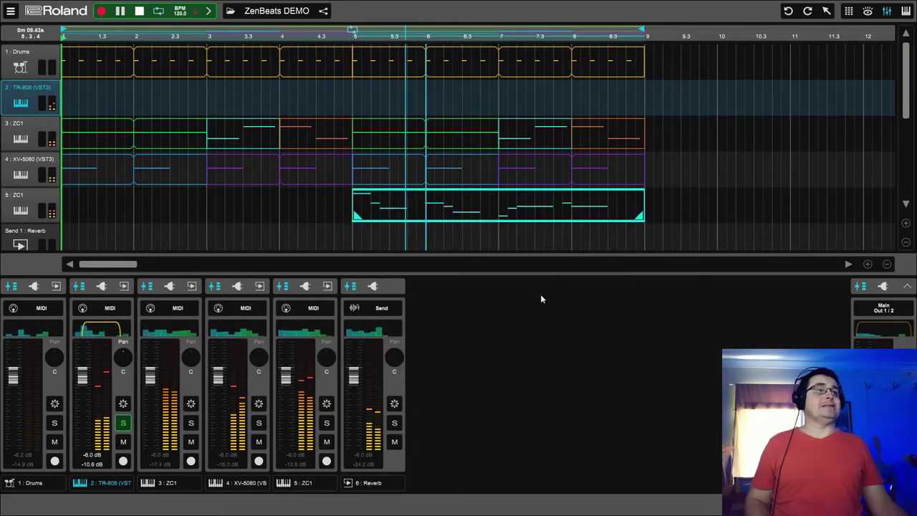
key("space")
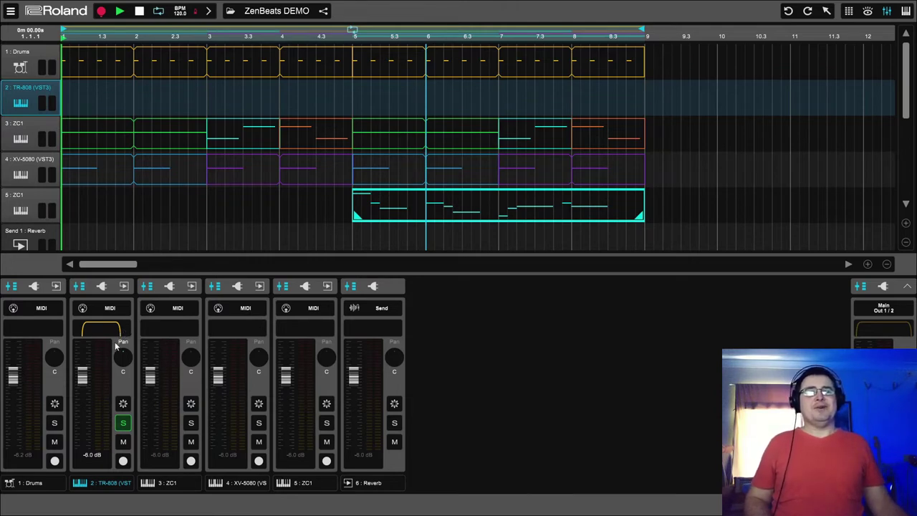
left_click(123, 427)
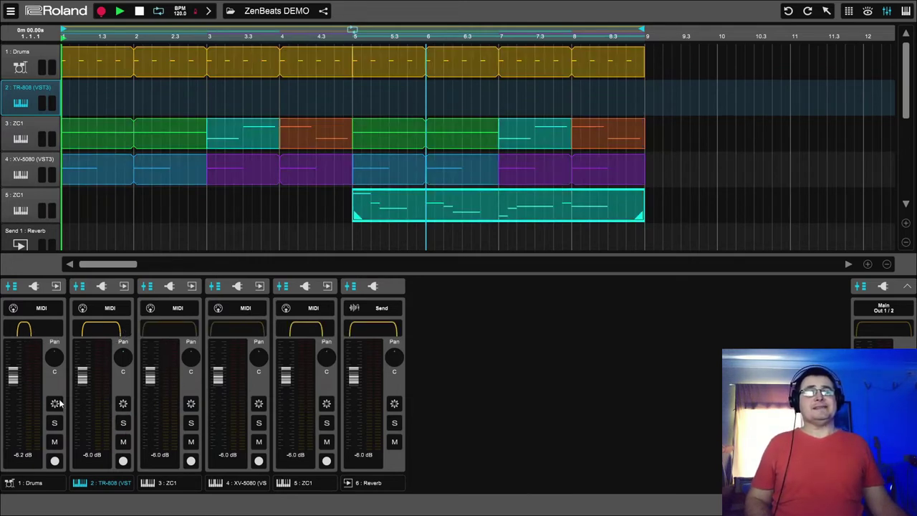
Step: Audition the Drums track in solo, unsolo it, and play the full mix briefly
left_click(54, 422)
key("space")
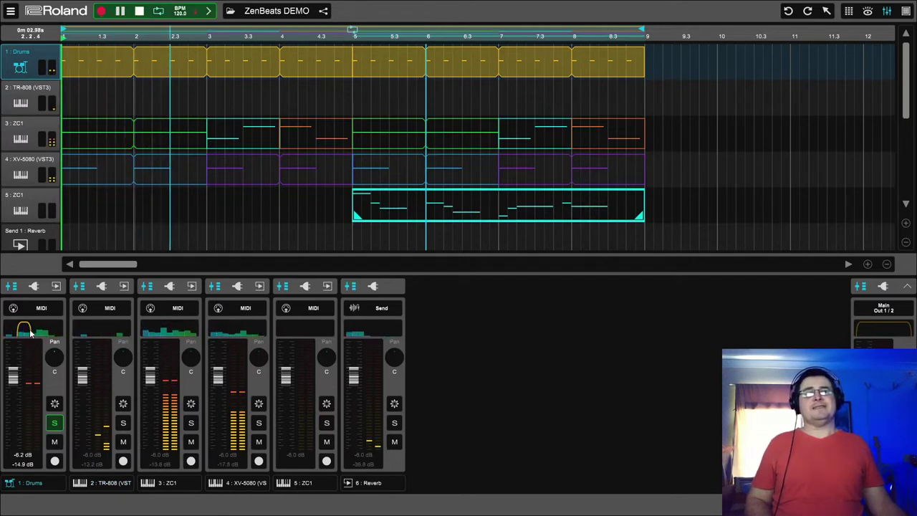
key("space")
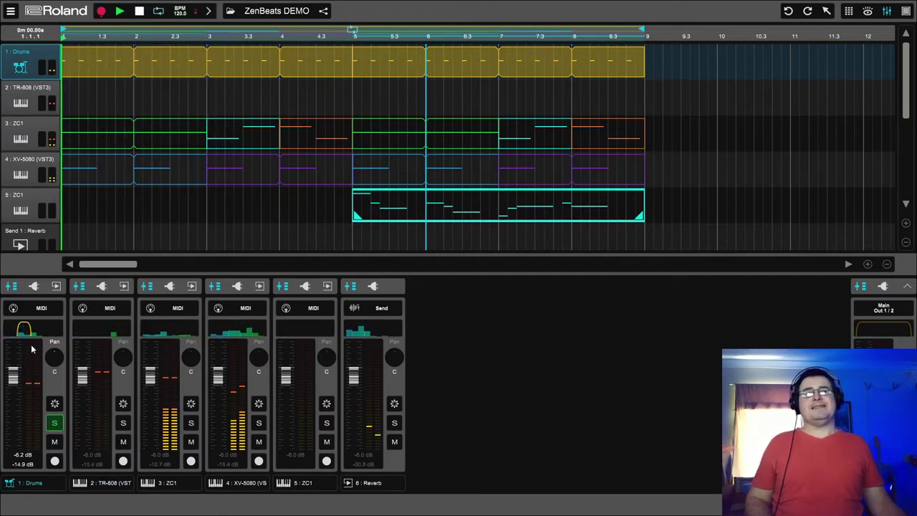
left_click(54, 423)
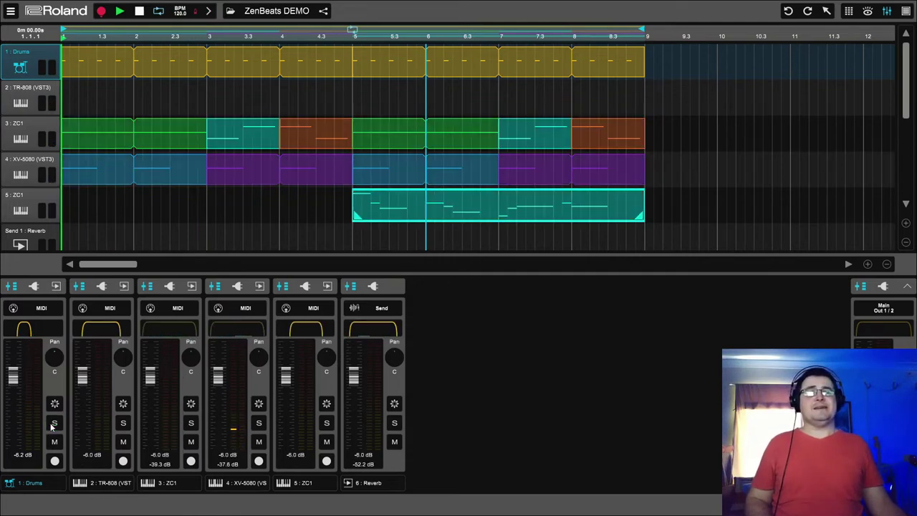
key("space")
key("space")
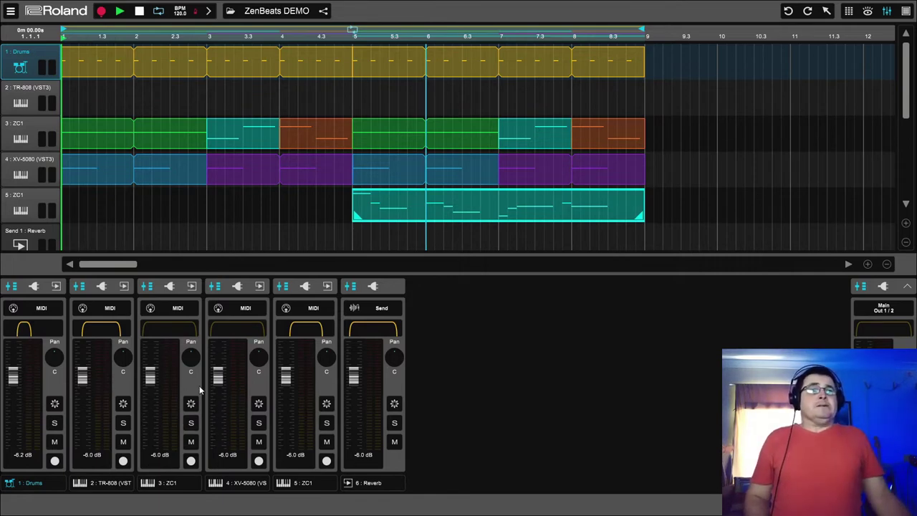
Step: Inspect the Compressor effect on the Drums channel, close it, and return the channel strip to its fader view
left_click(33, 286)
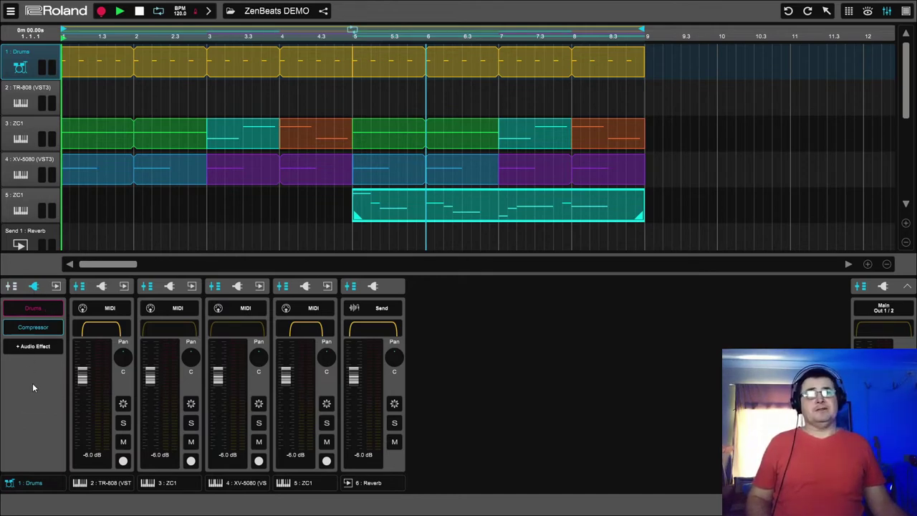
left_click(37, 329)
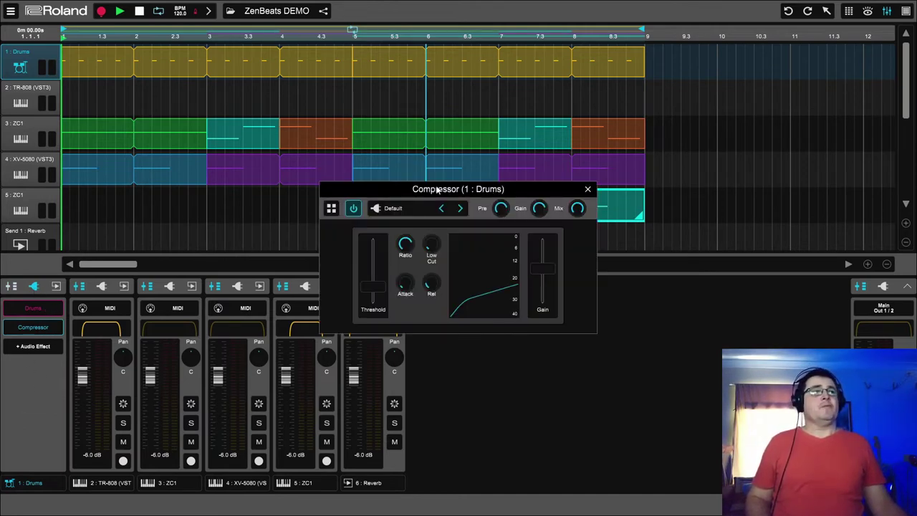
left_click_drag(436, 196, 422, 195)
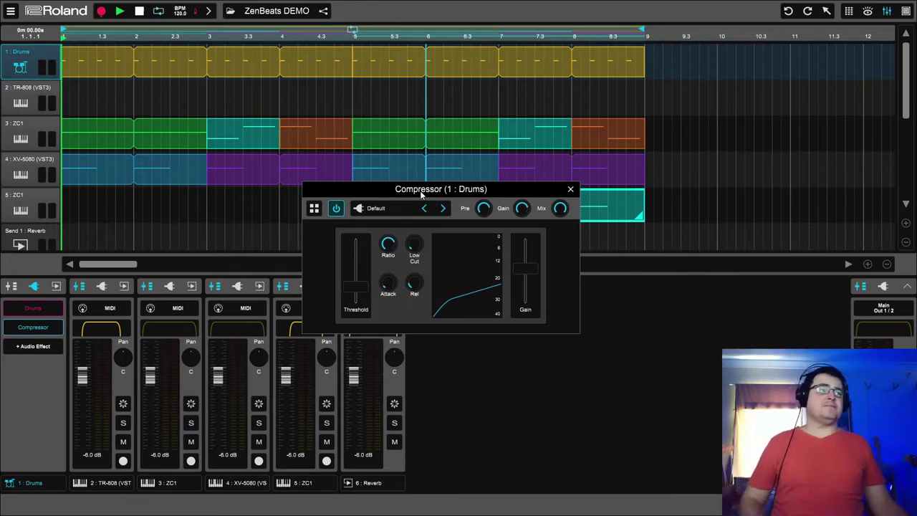
left_click(571, 190)
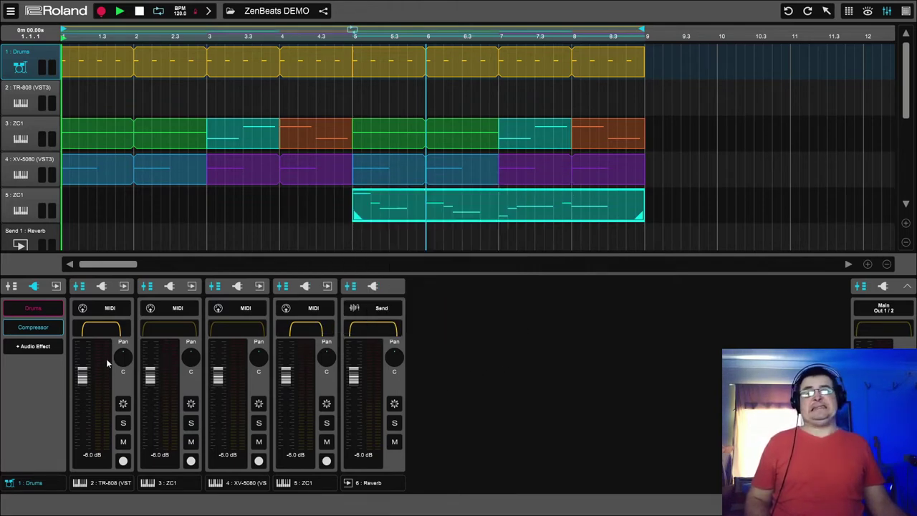
left_click(14, 287)
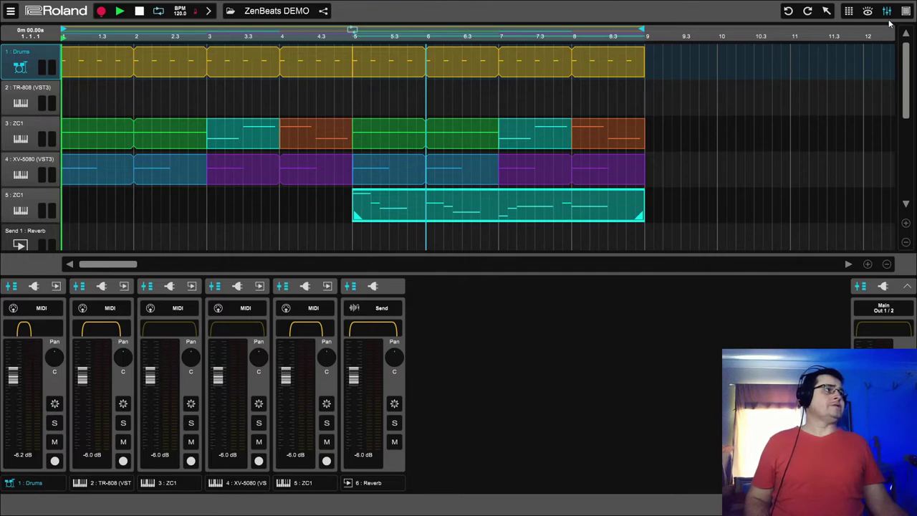
Step: Expand the mixer to show the plugin slots and add a Limiter effect to the main output channel
left_click(908, 288)
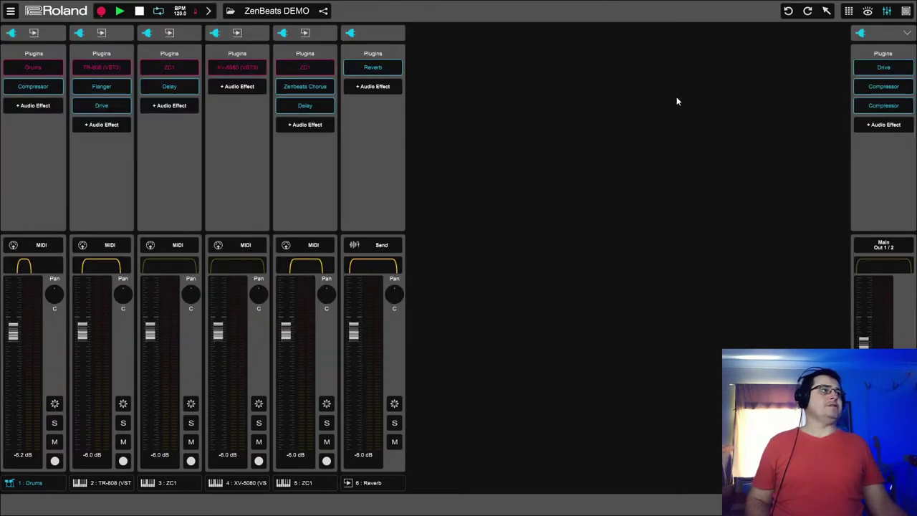
left_click(882, 125)
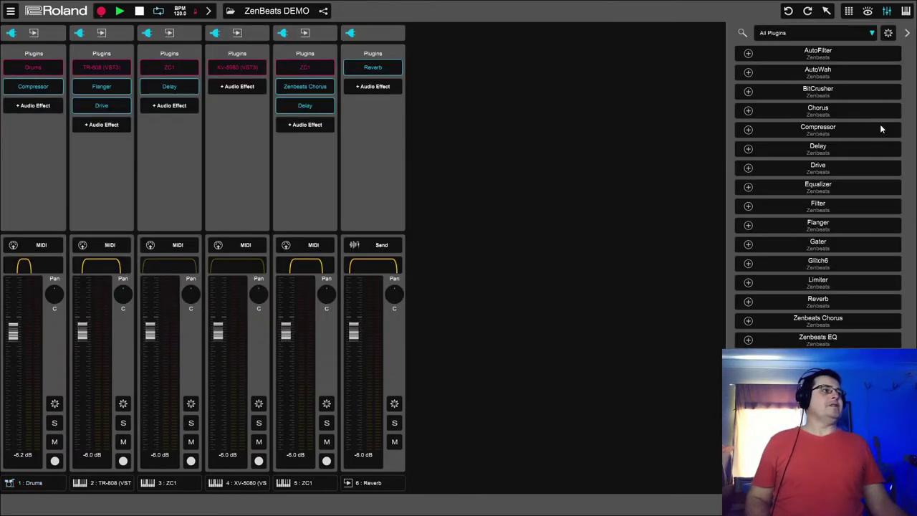
left_click(827, 282)
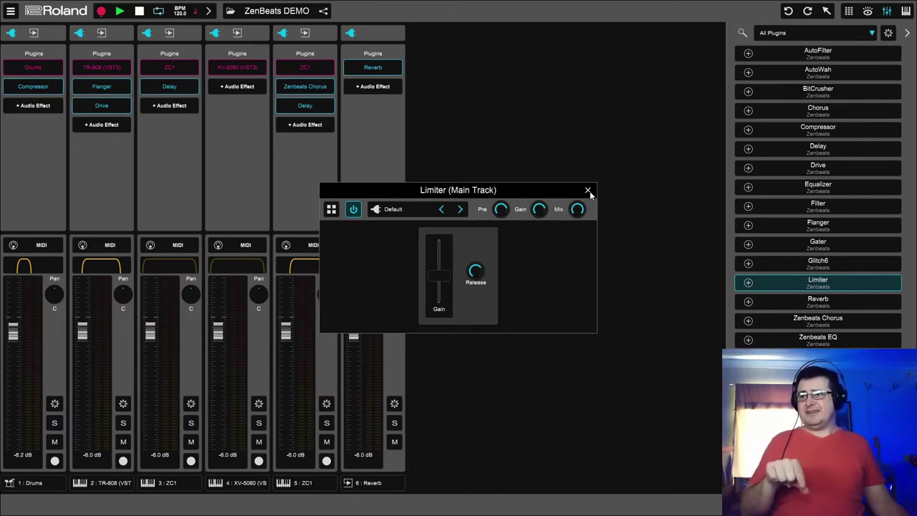
left_click(587, 191)
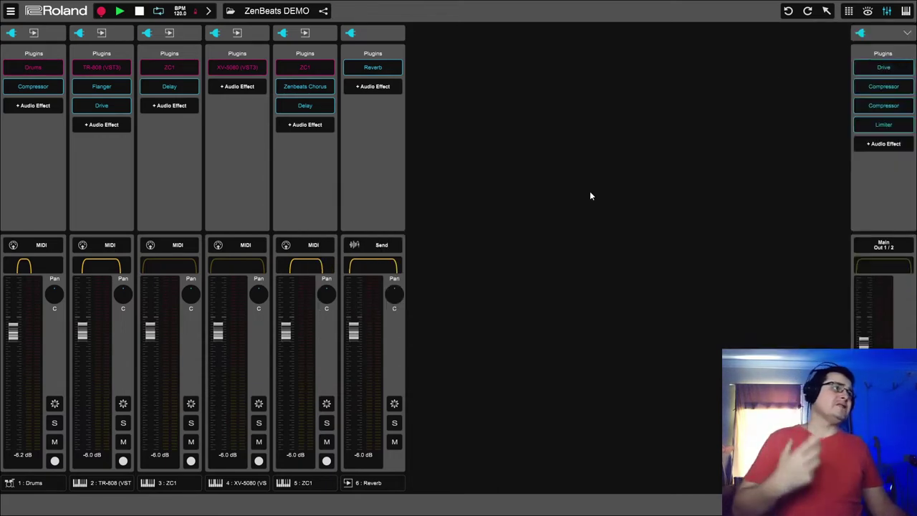
Step: Inspect the Limiter's settings on the main output channel, close it, and delete the effect
left_click(879, 127)
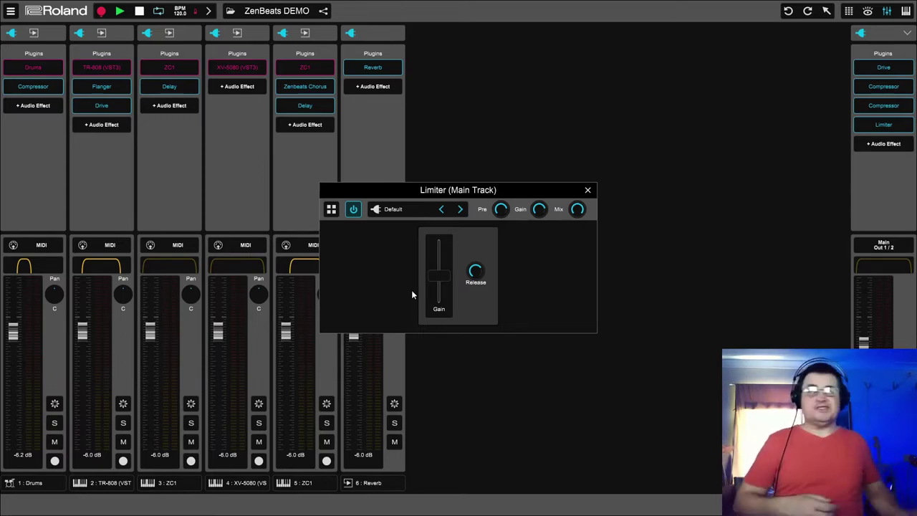
left_click(588, 192)
left_click(884, 125)
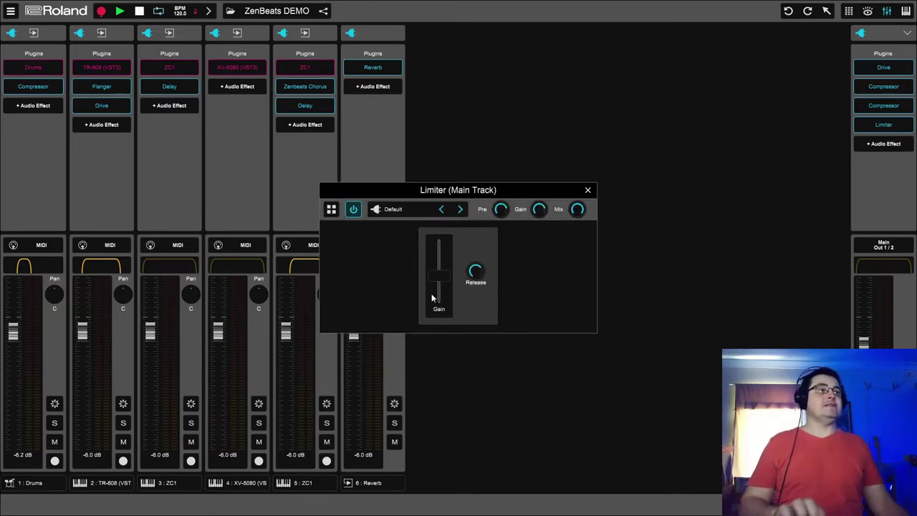
left_click(587, 190)
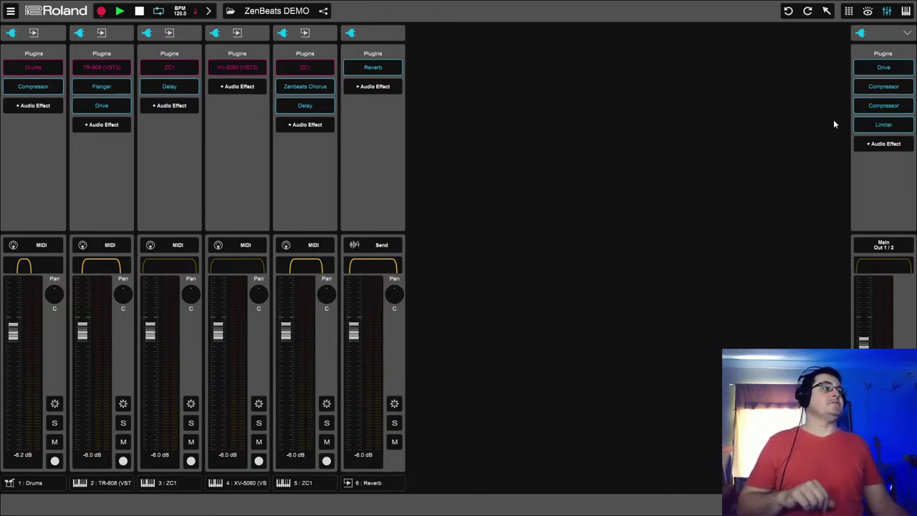
right_click(886, 126)
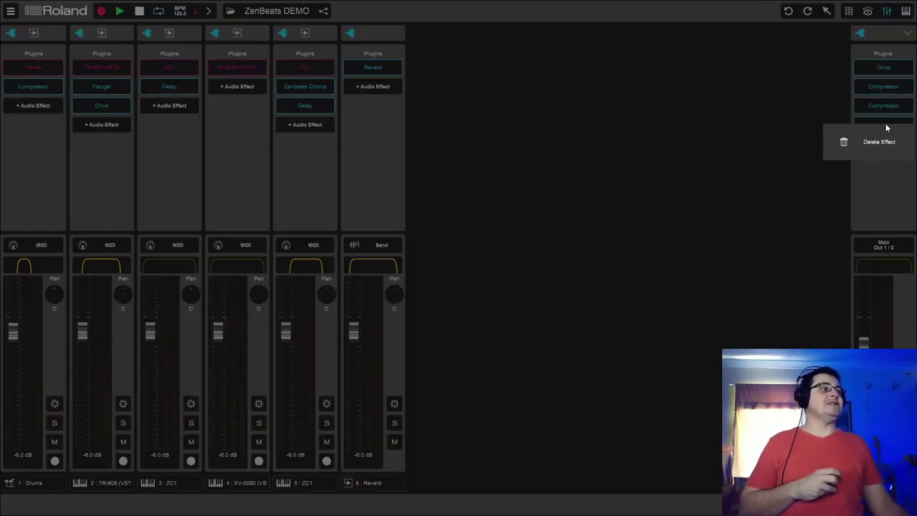
left_click(878, 142)
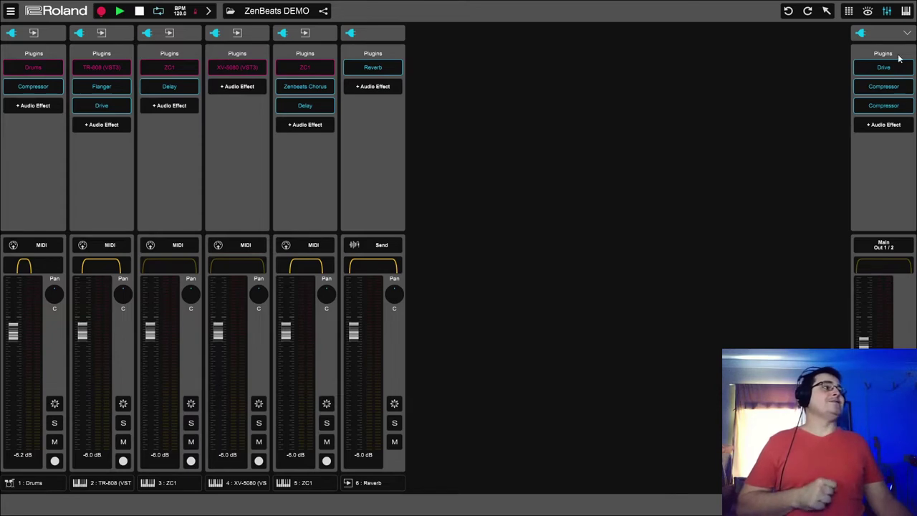
Step: Show the sends of the track 5 ZC1 channel, inspect the Reverb effect on the send channel, and close it
left_click(306, 35)
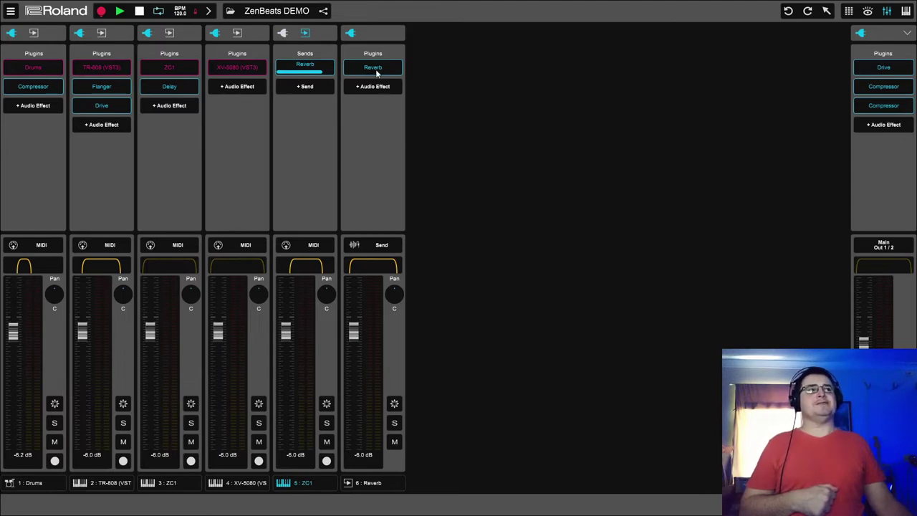
left_click(374, 69)
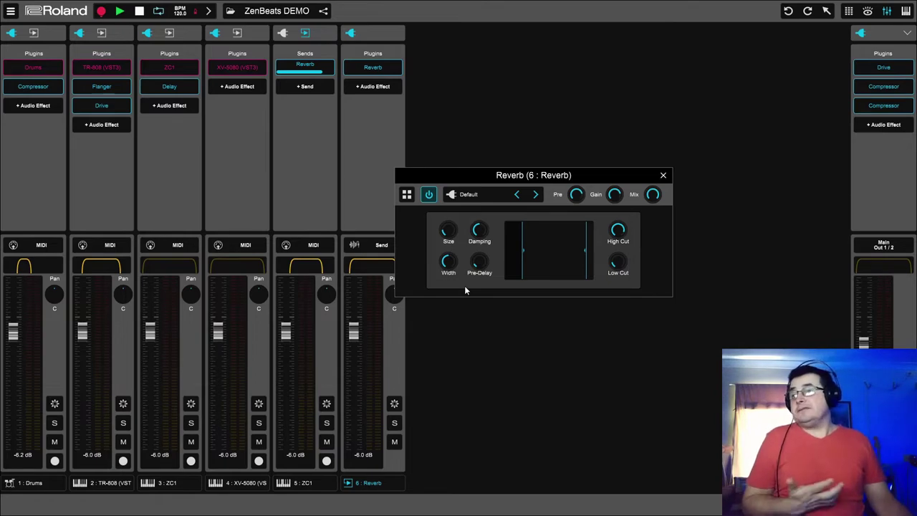
left_click(664, 177)
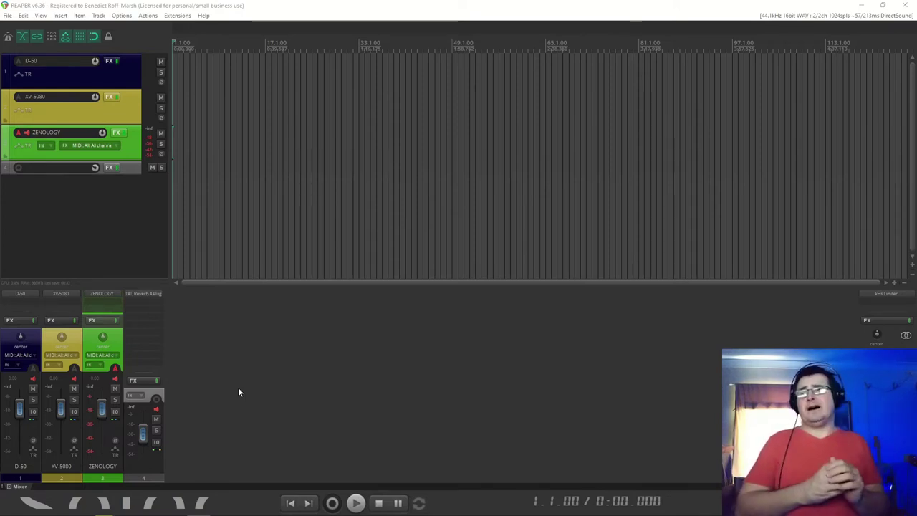
Step: In REAPER, audition the D-50 track, view its synthesizer plugin, and close the plugin window
left_click(31, 338)
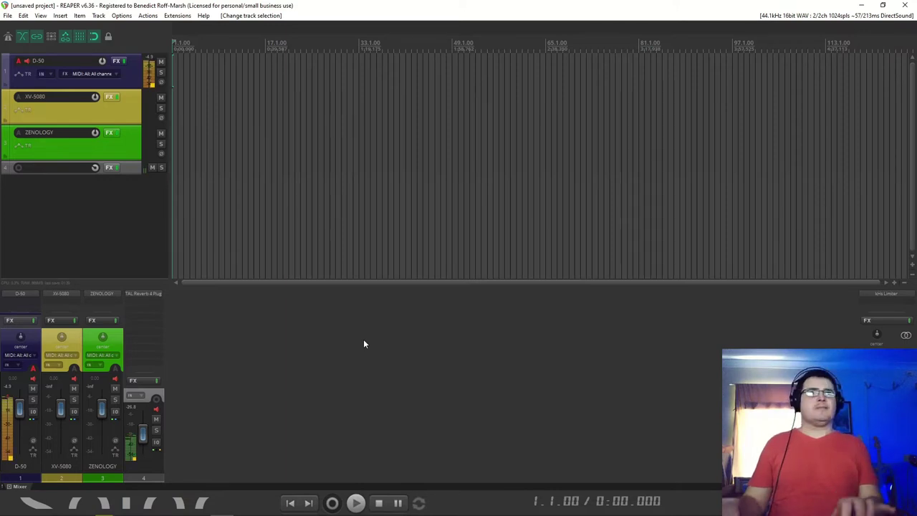
left_click(117, 61)
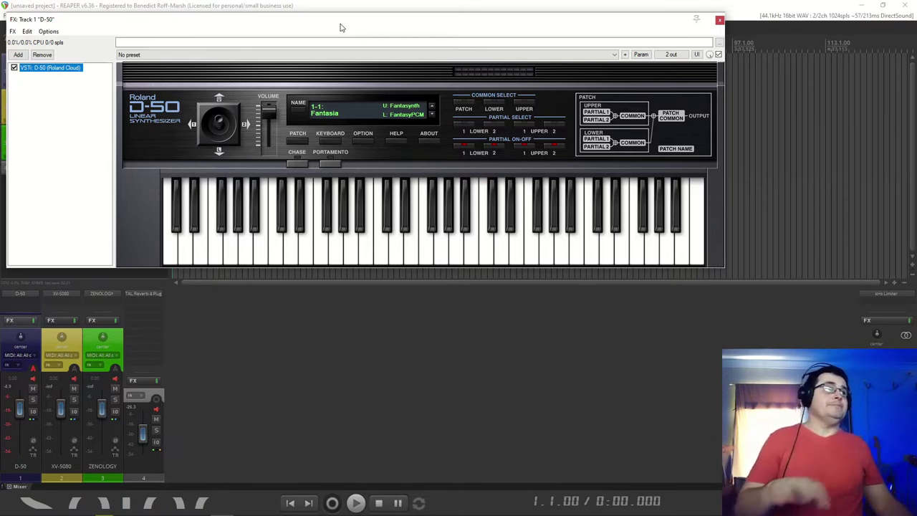
left_click(720, 20)
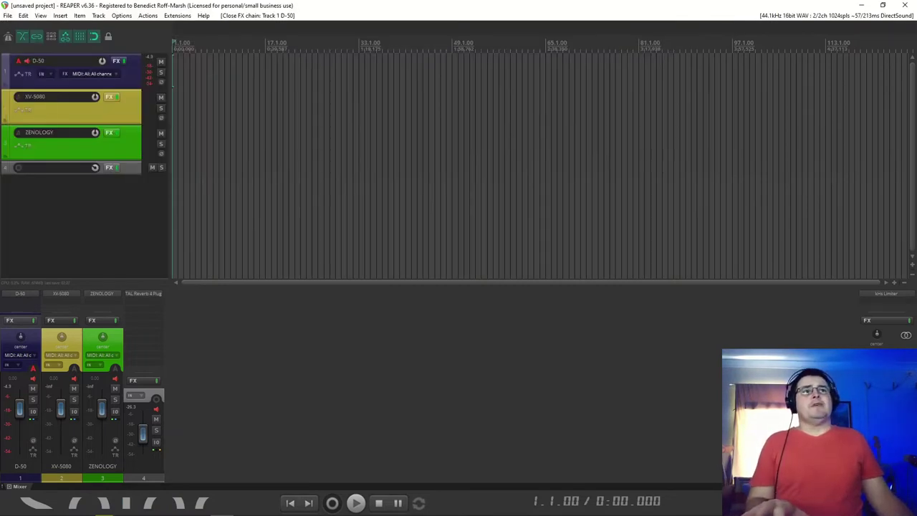
Step: Audition the XV-5080 track, view the ZENOLOGY track's plugin, and close it
left_click(136, 99)
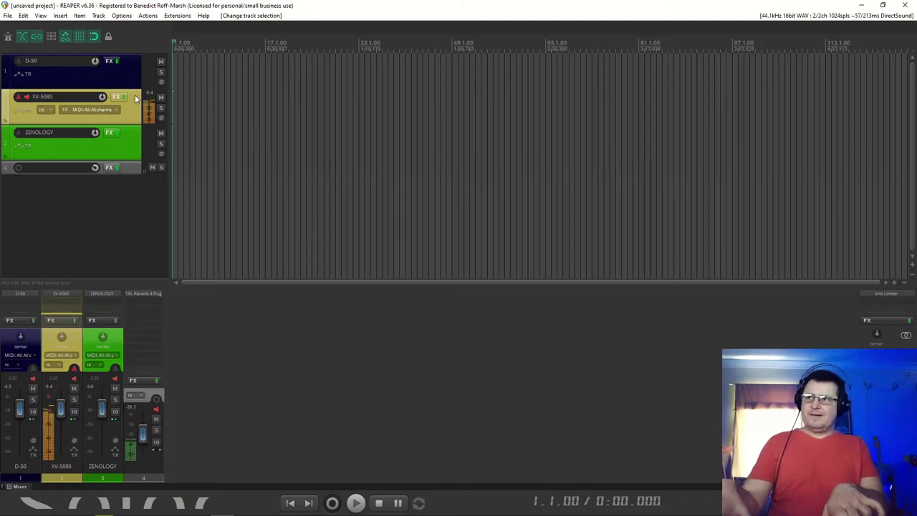
left_click(109, 134)
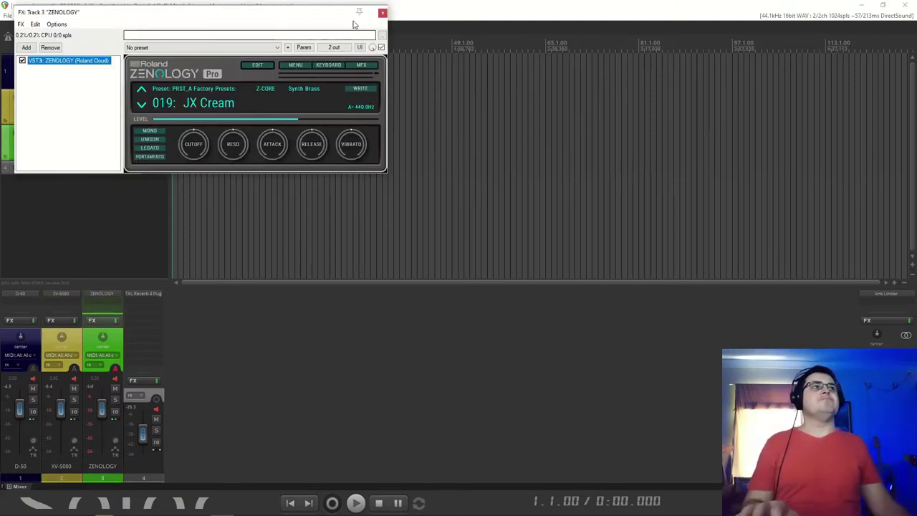
left_click(383, 13)
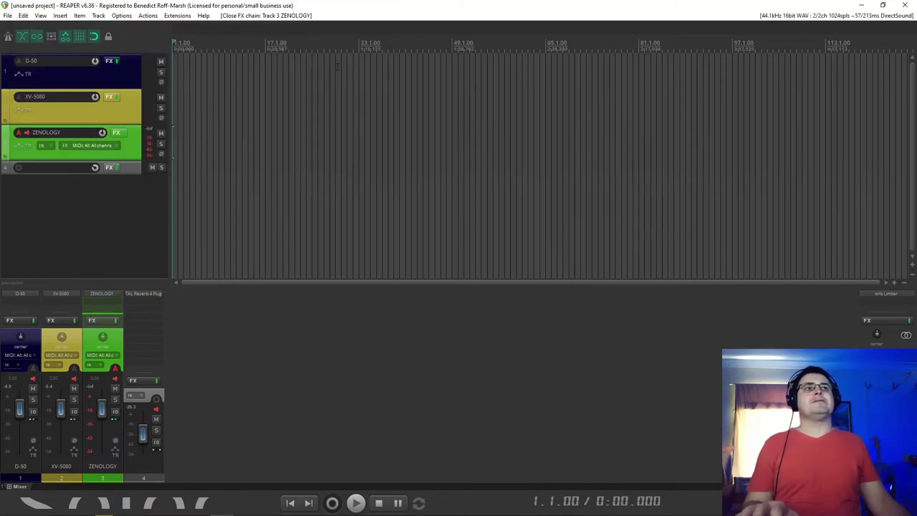
Step: Load the PR-C patch 038: Marcato in the XV-5080 plugin, audition it, and close the plugin window
left_click(111, 98)
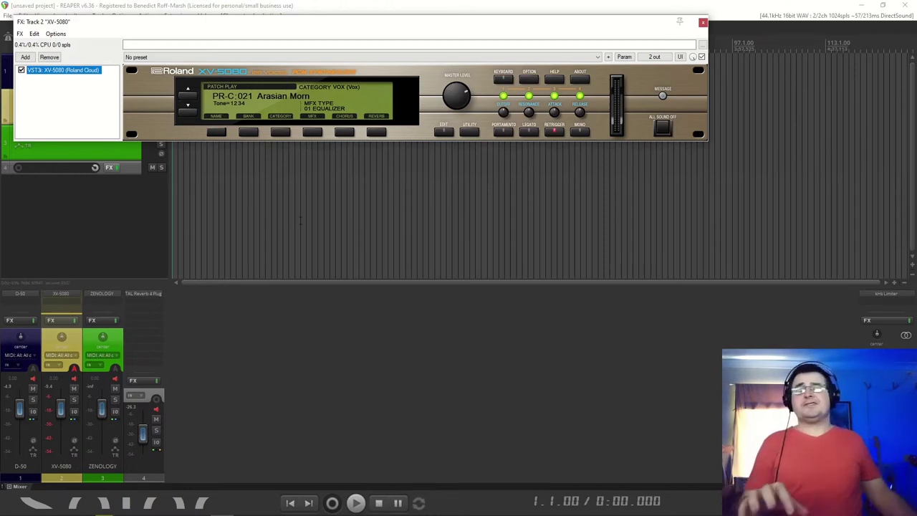
left_click(273, 96)
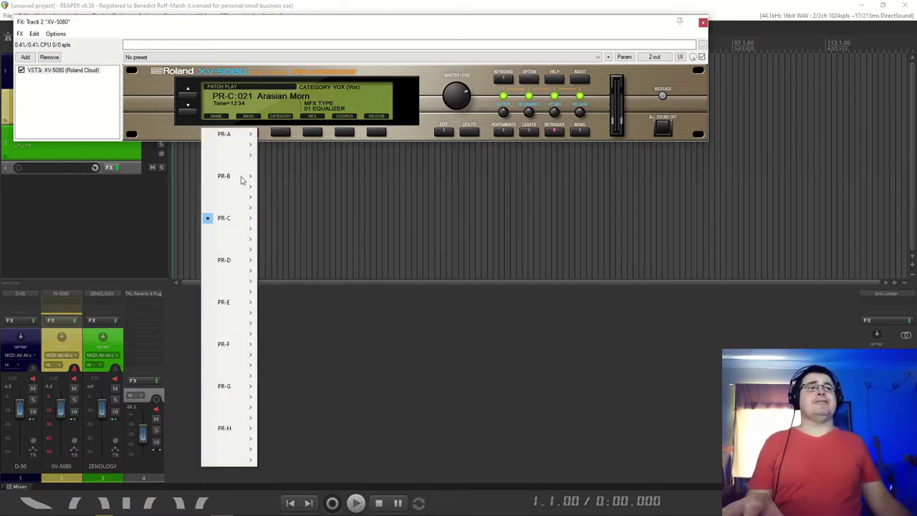
mouse_move(238, 229)
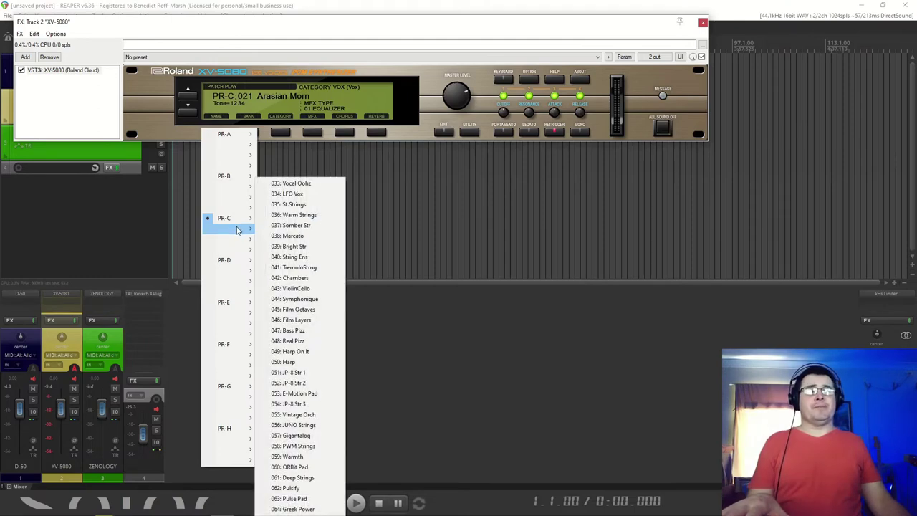
left_click(274, 236)
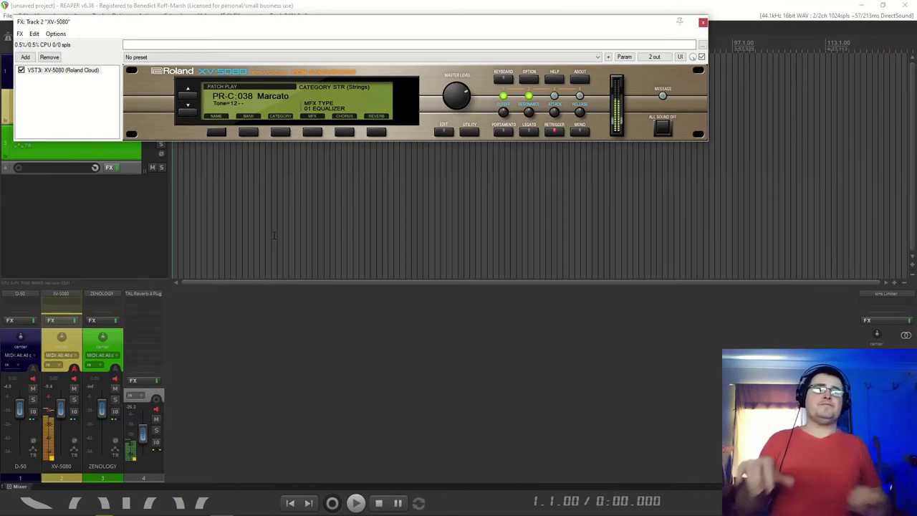
left_click(702, 22)
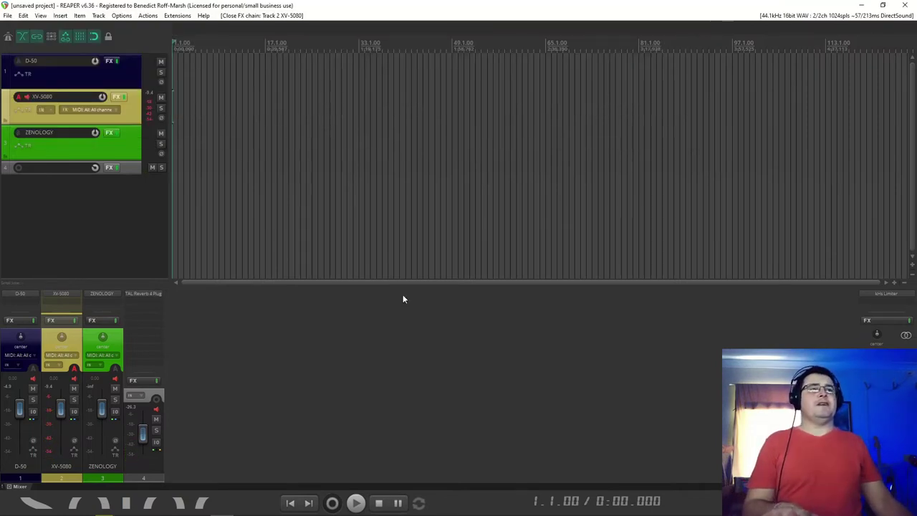
Step: Compare the XV-5080 sound with track 4's effects bypassed and enabled, and view the TAL Reverb 4 settings
left_click(157, 380)
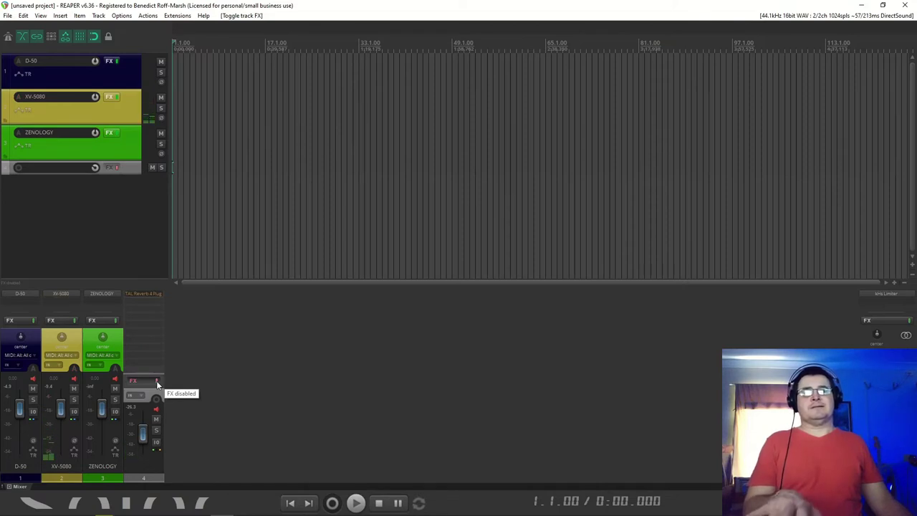
left_click(156, 380)
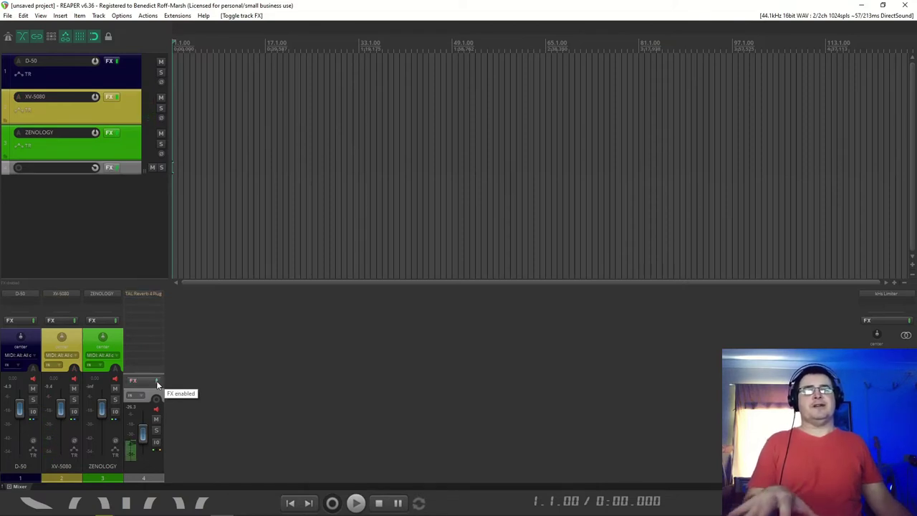
left_click(141, 112)
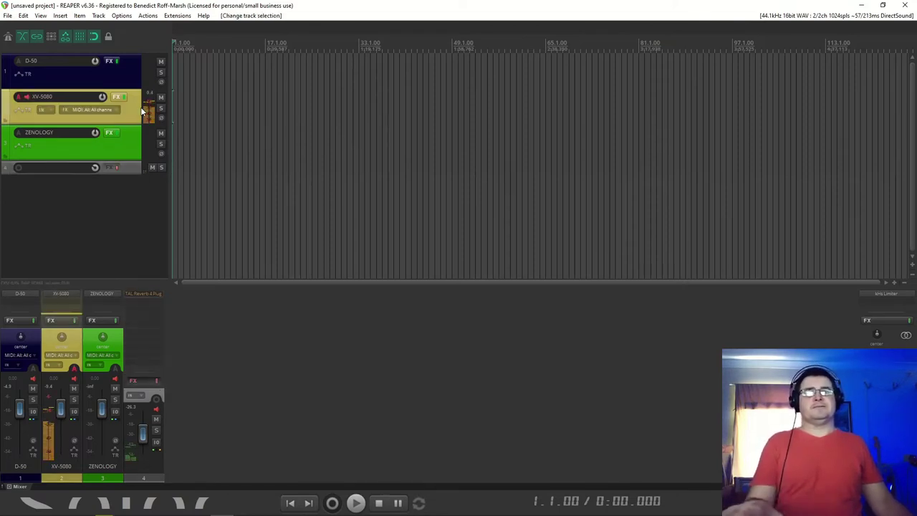
left_click(157, 382)
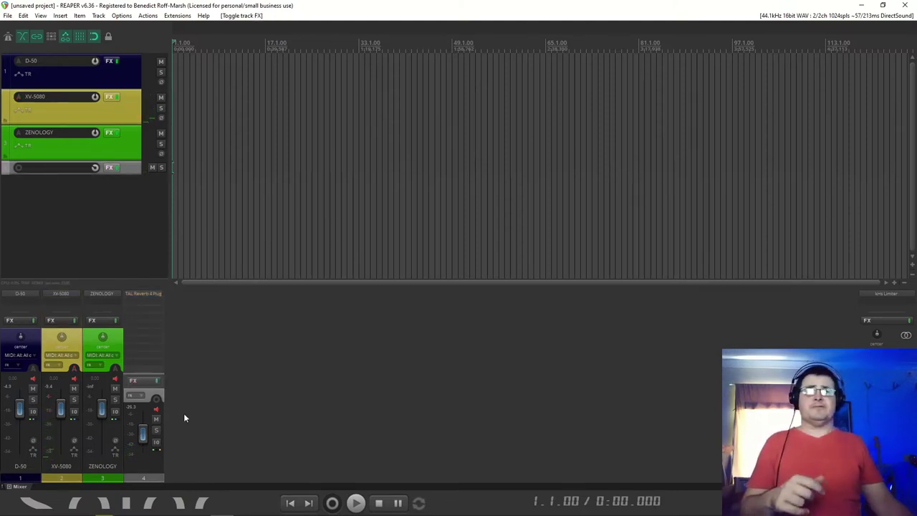
left_click(147, 294)
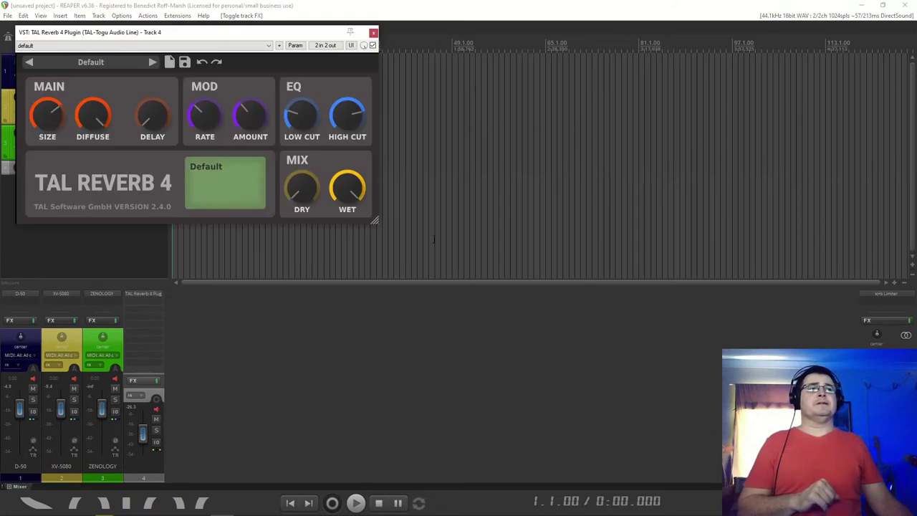
left_click(374, 29)
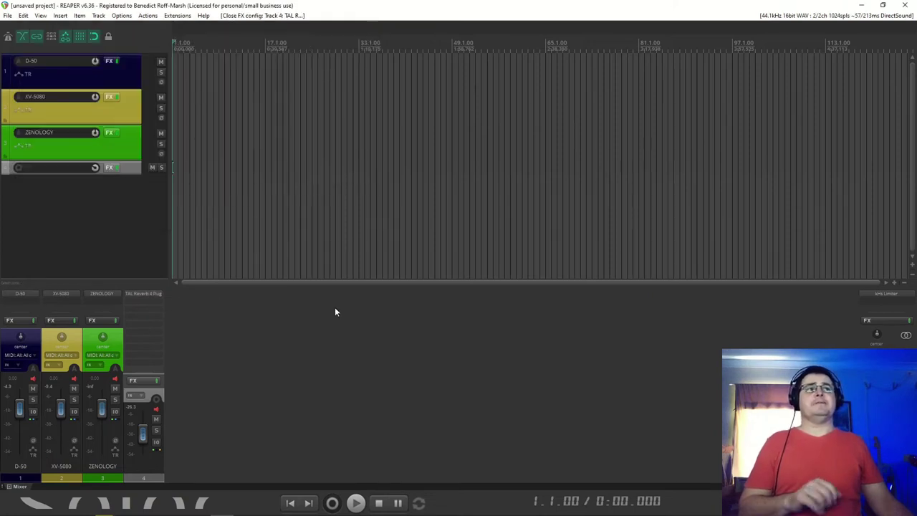
Step: Audition the ZENOLOGY track, and view the Patch, Lower and Upper common settings in the D-50 plugin
left_click(124, 147)
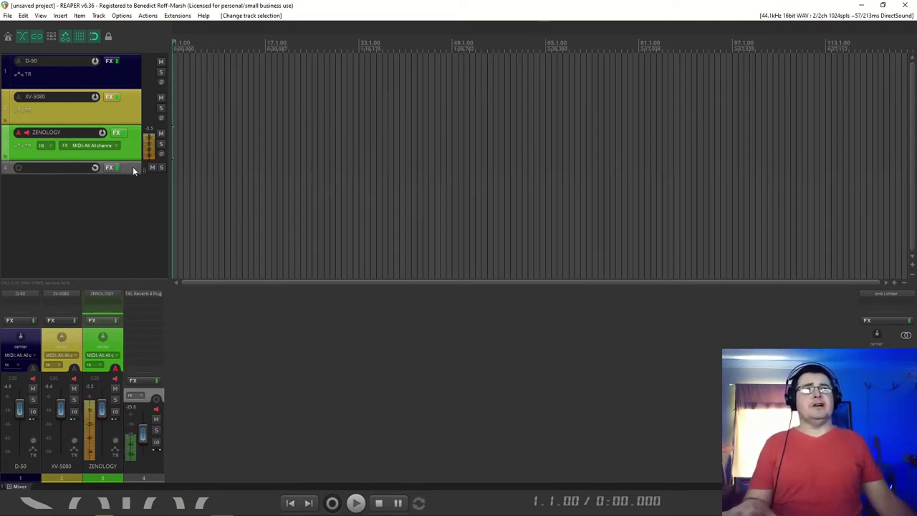
left_click(105, 64)
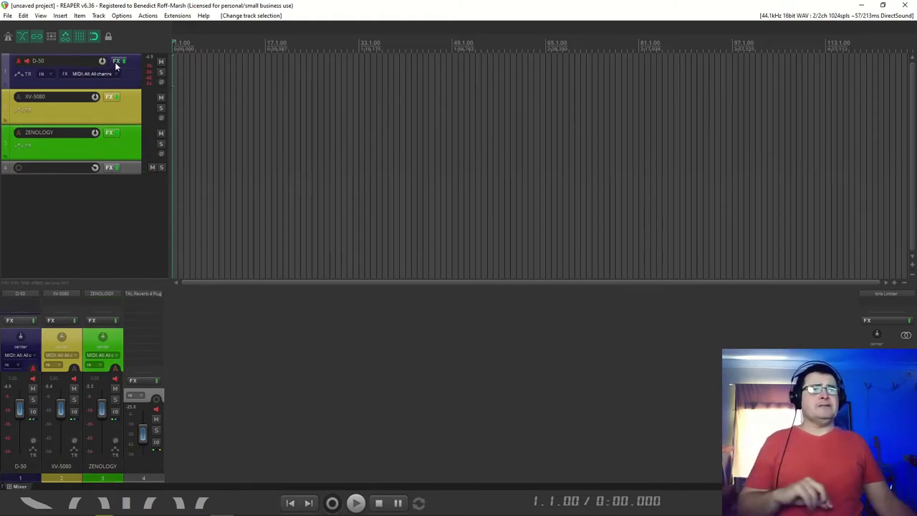
left_click(116, 61)
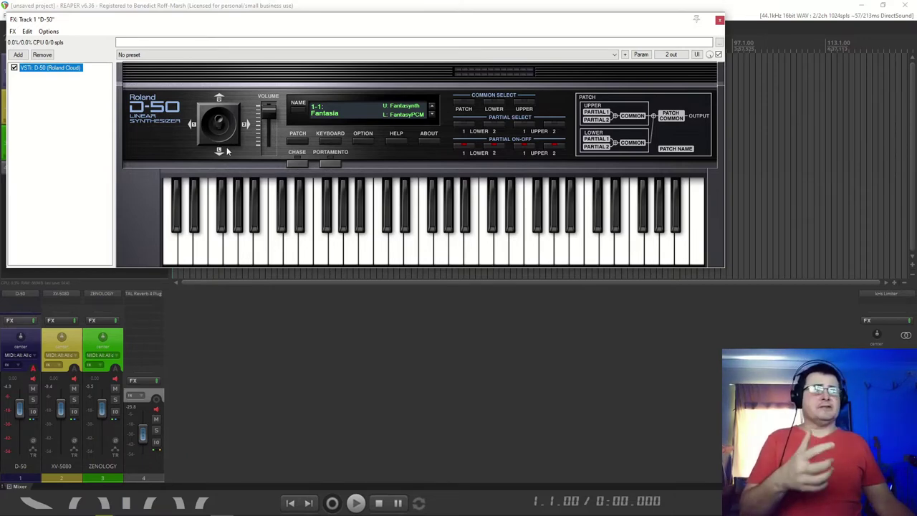
left_click(464, 105)
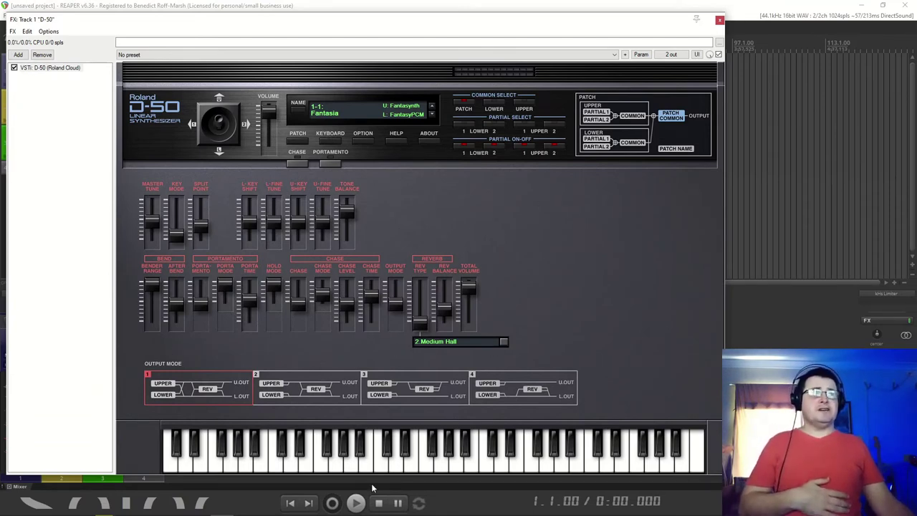
left_click(500, 103)
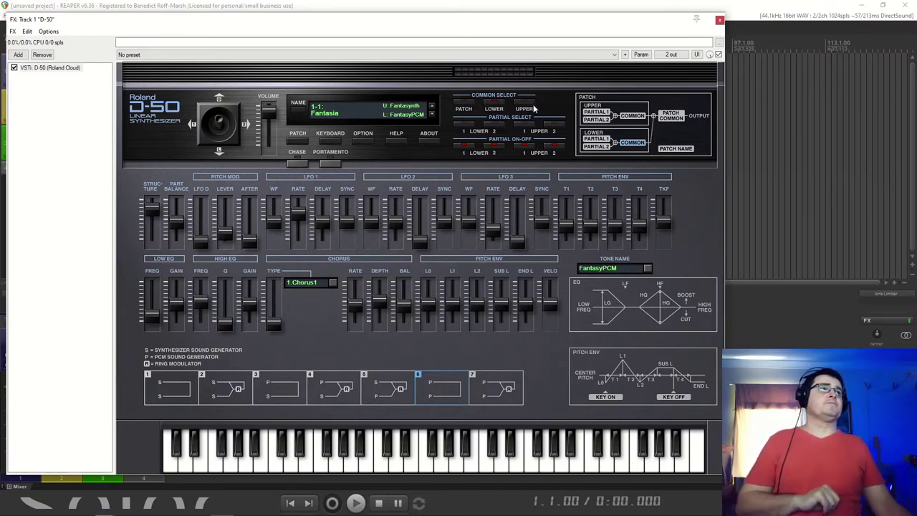
left_click(530, 109)
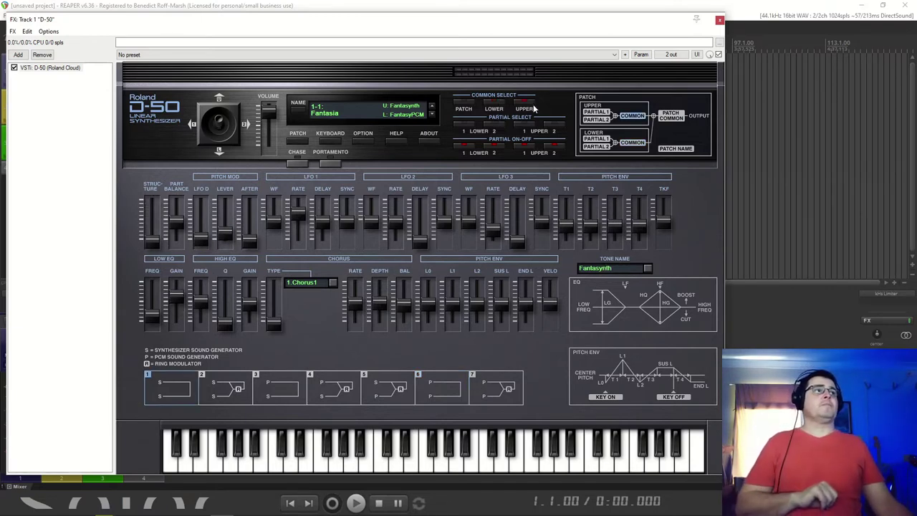
Step: View the D-50's Lower Partial 1, patch common, Upper common and Upper Partial 2 settings, and close the plugin window
left_click(464, 126)
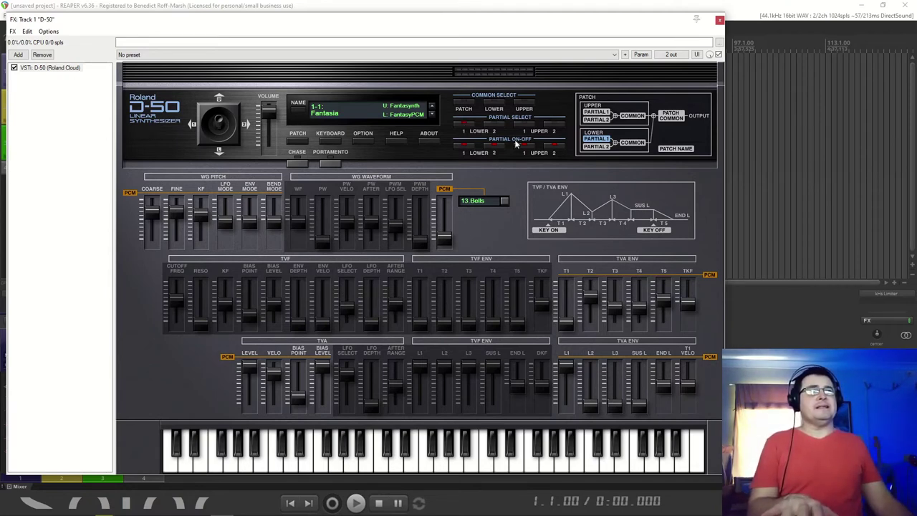
left_click(467, 109)
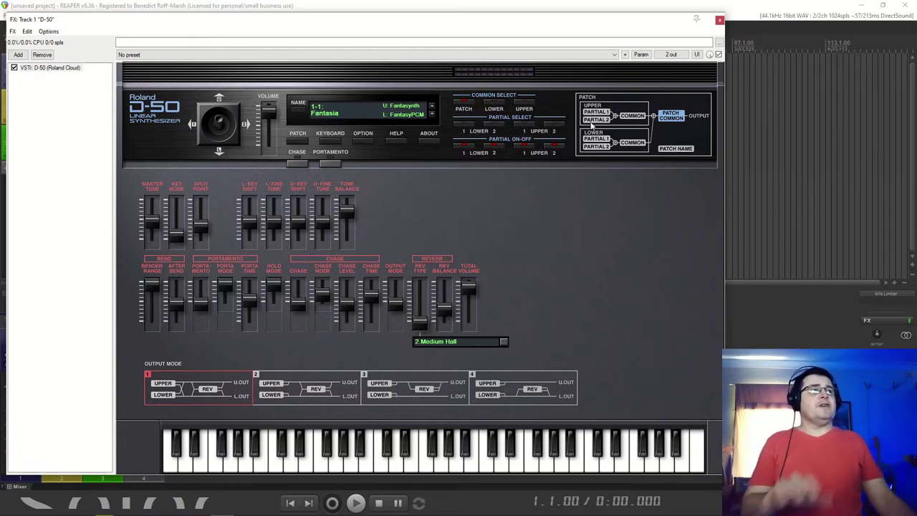
left_click(524, 109)
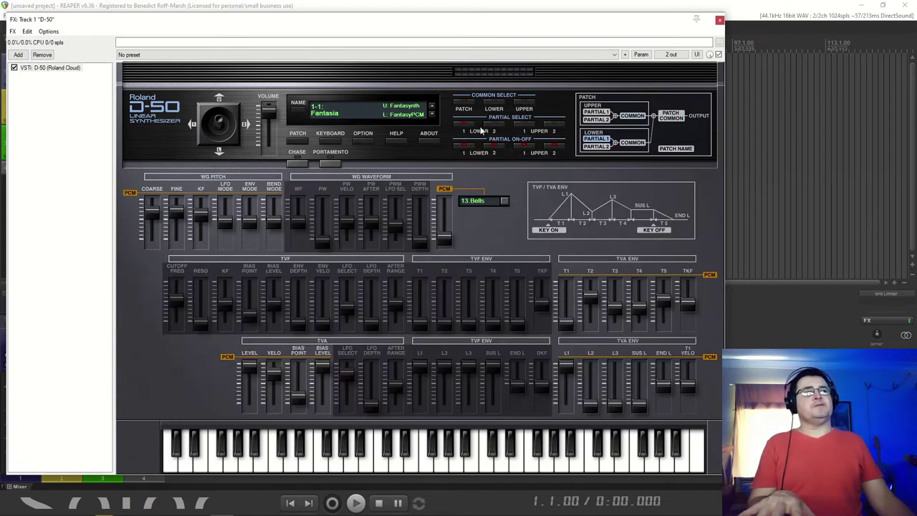
left_click(478, 130)
left_click(522, 130)
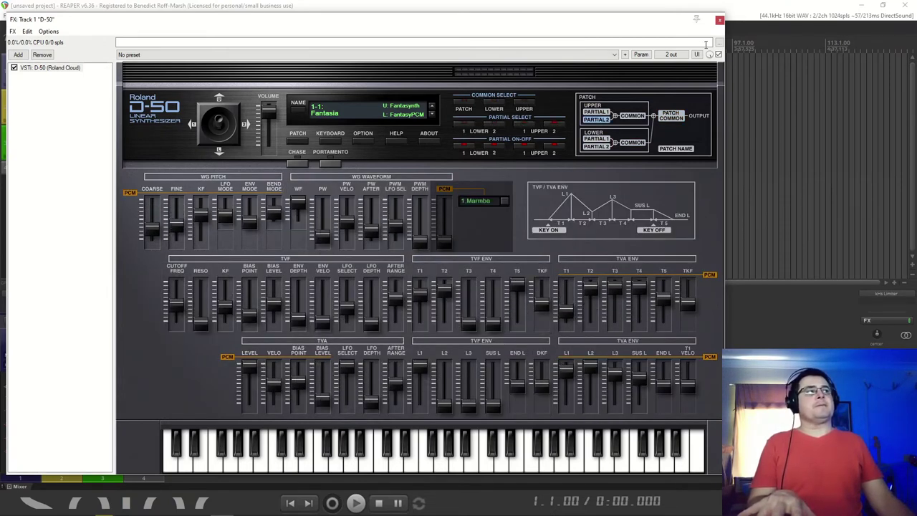
left_click(719, 20)
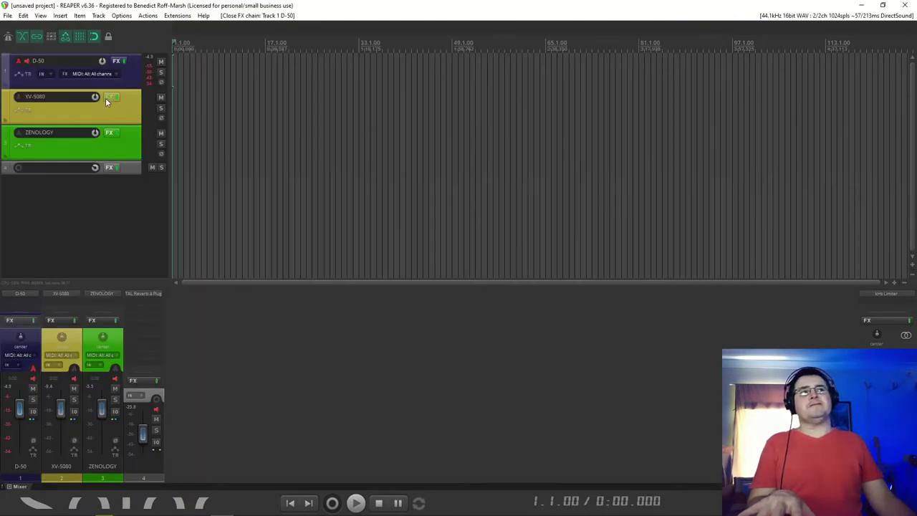
Step: Show the XV-5080 plugin's patch editor on track 2 and view its Common, Structure, WG + Pitch, TVF and TVA pages
left_click(105, 98)
left_click(116, 97)
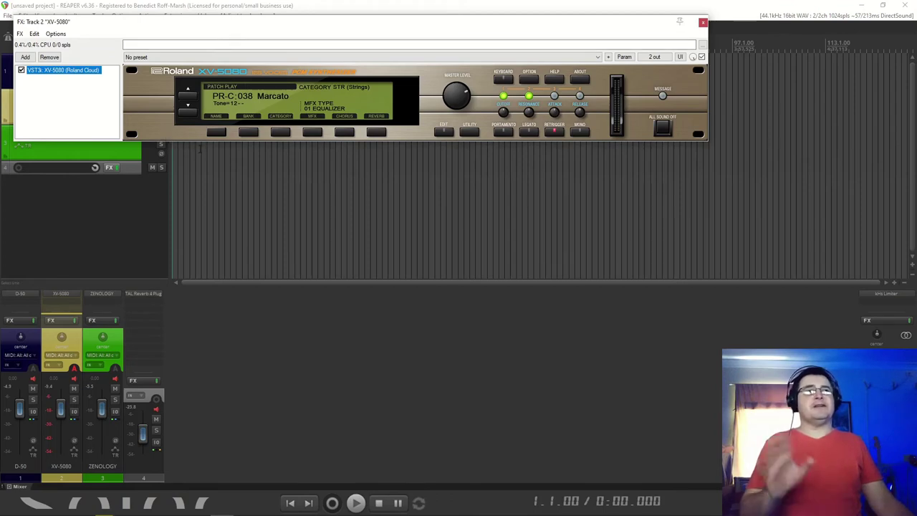
left_click(439, 132)
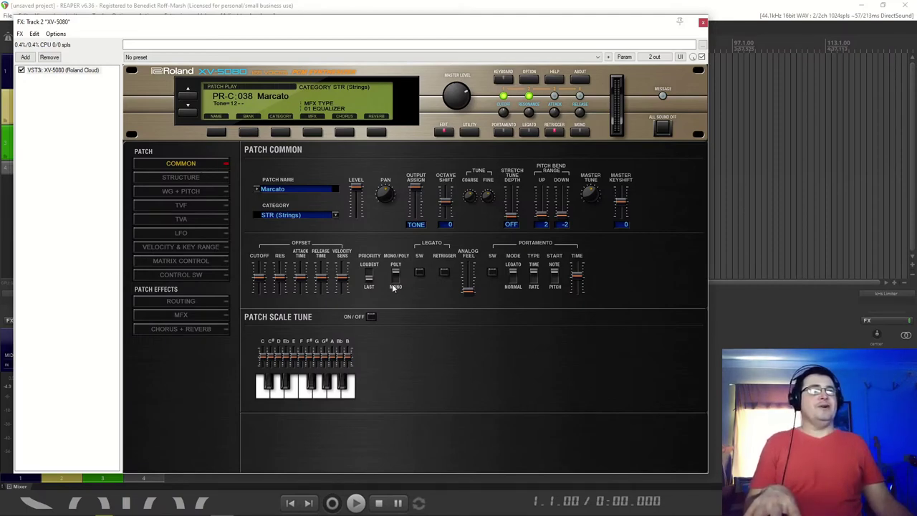
left_click(186, 179)
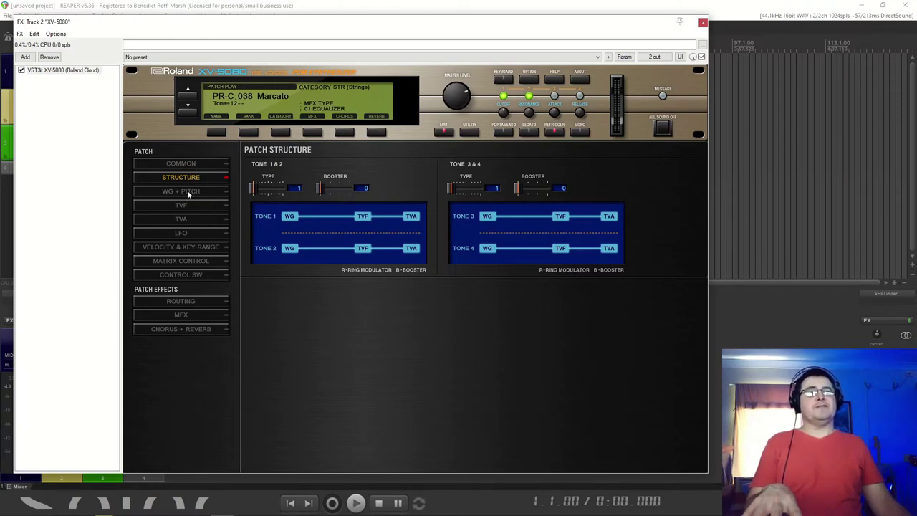
left_click(187, 192)
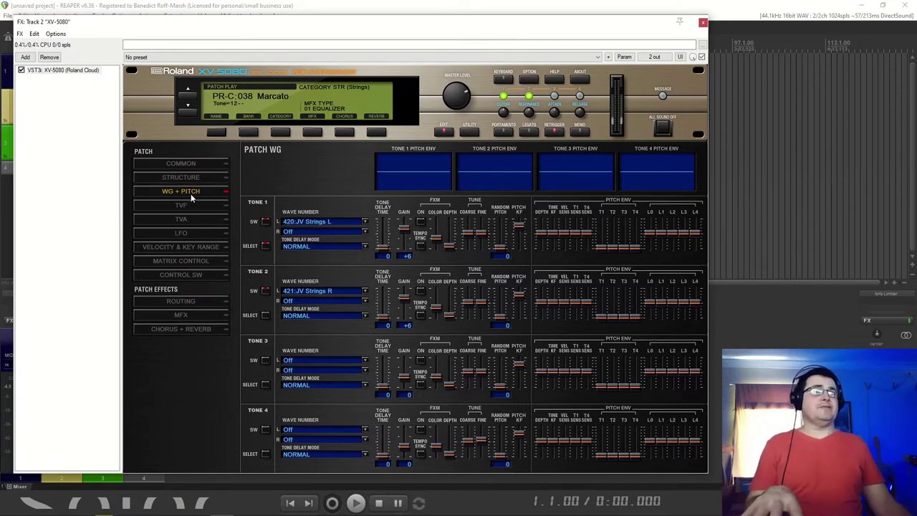
left_click(184, 207)
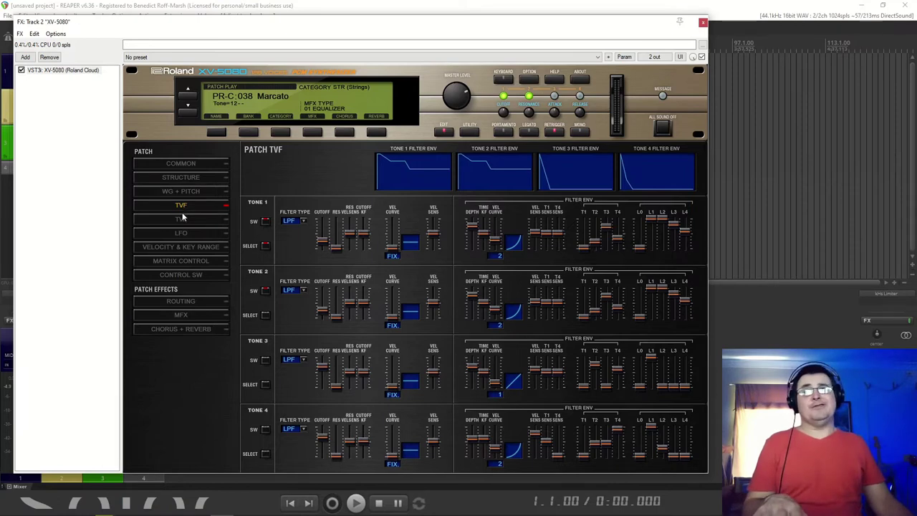
left_click(182, 221)
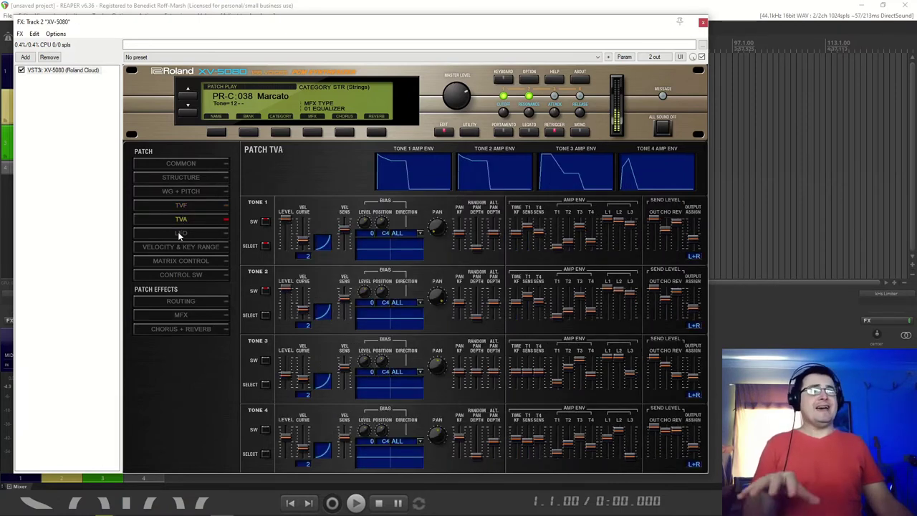
Step: View the XV-5080 patch's LFO, Velocity & Key Range, Matrix Control and Control SW pages
left_click(180, 234)
left_click(181, 247)
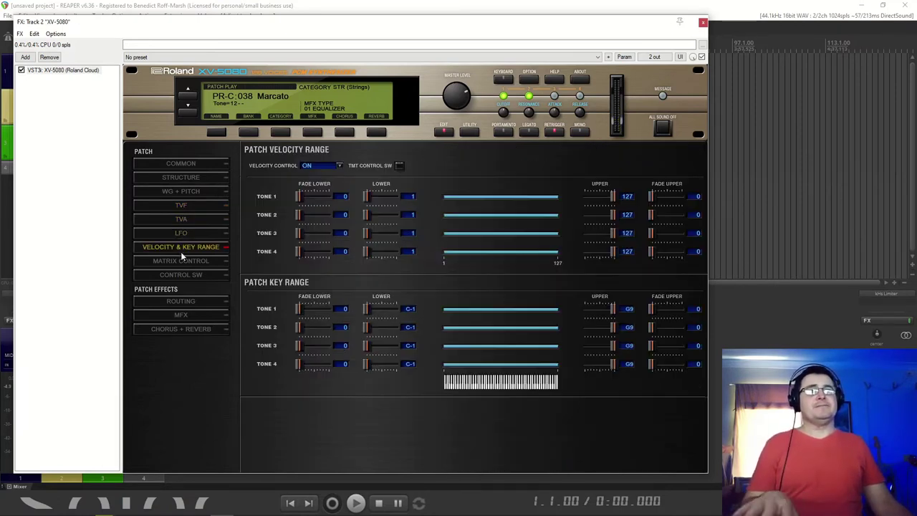
left_click(181, 261)
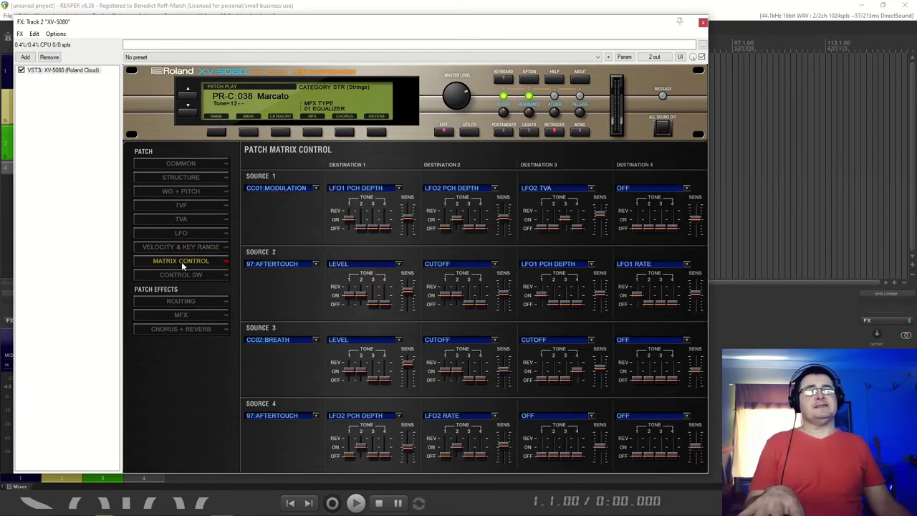
left_click(181, 275)
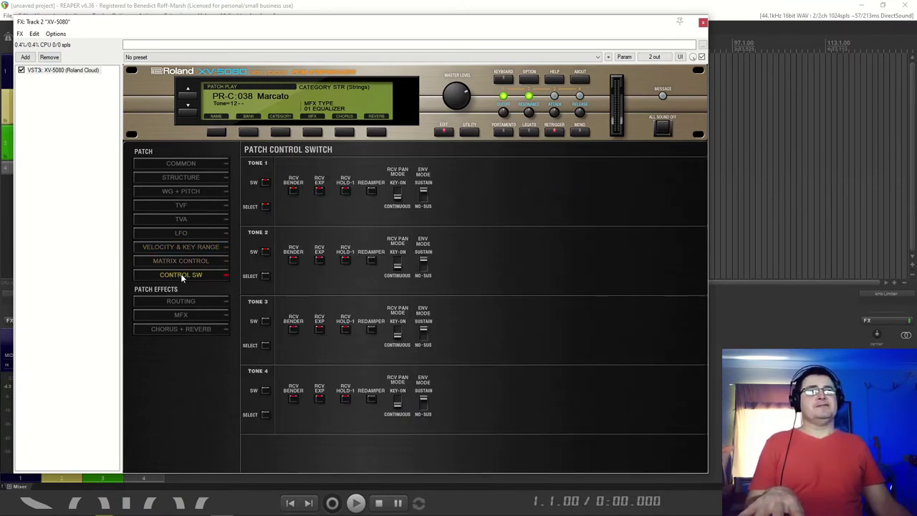
Step: Look through the XV-5080 patch effects pages: Routing, MFX and Chorus + Reverb
left_click(180, 302)
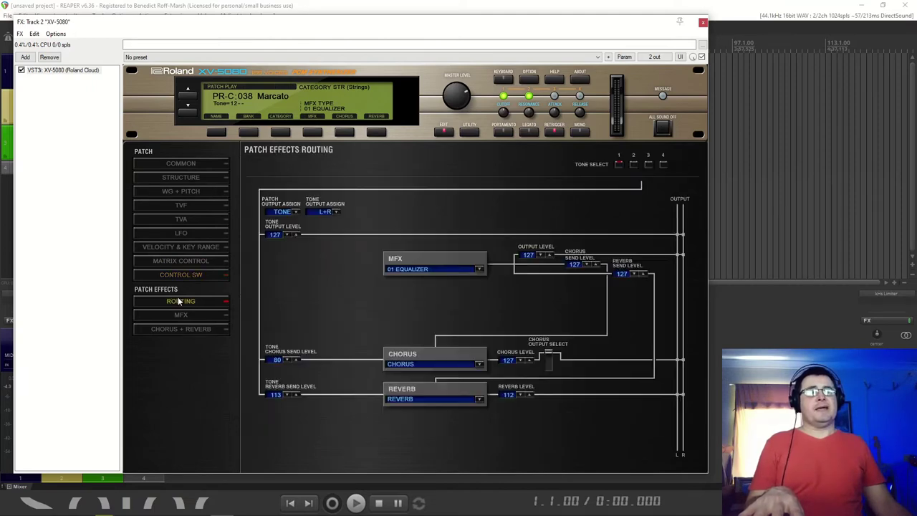
left_click(180, 316)
left_click(180, 329)
left_click(181, 302)
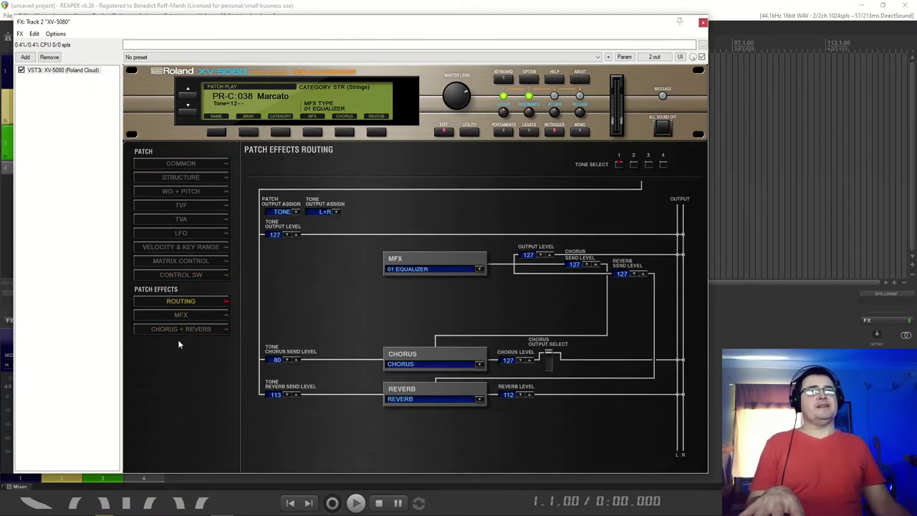
left_click(181, 329)
Step: Revisit the XV-5080's Common, Structure and WG + Pitch pages, and close the plugin window
left_click(184, 164)
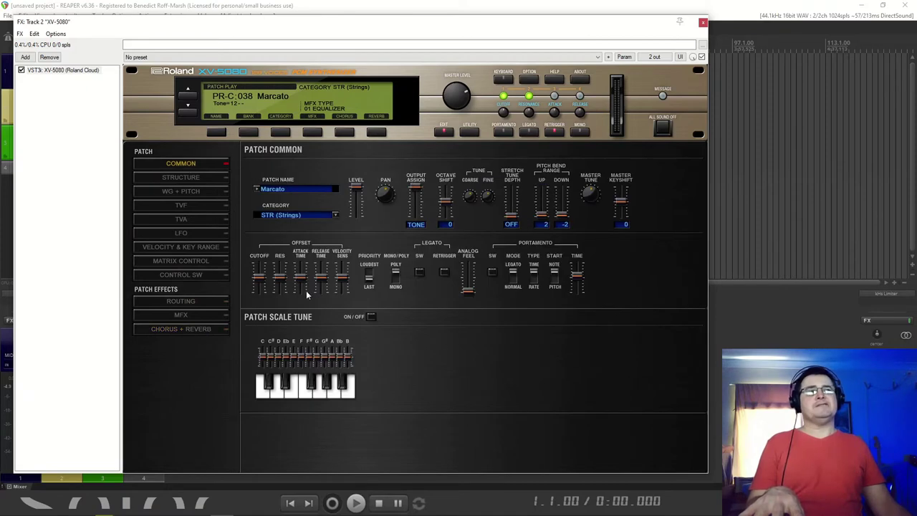
left_click(181, 177)
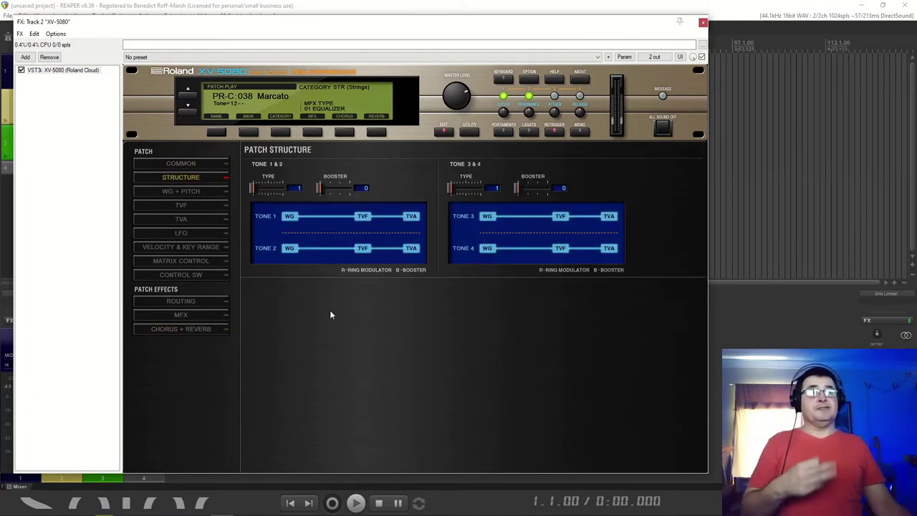
left_click(179, 192)
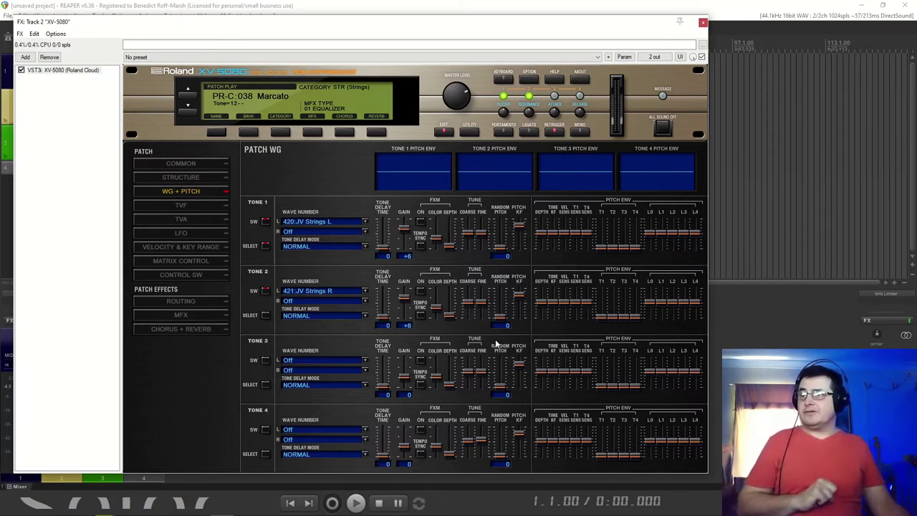
left_click(703, 23)
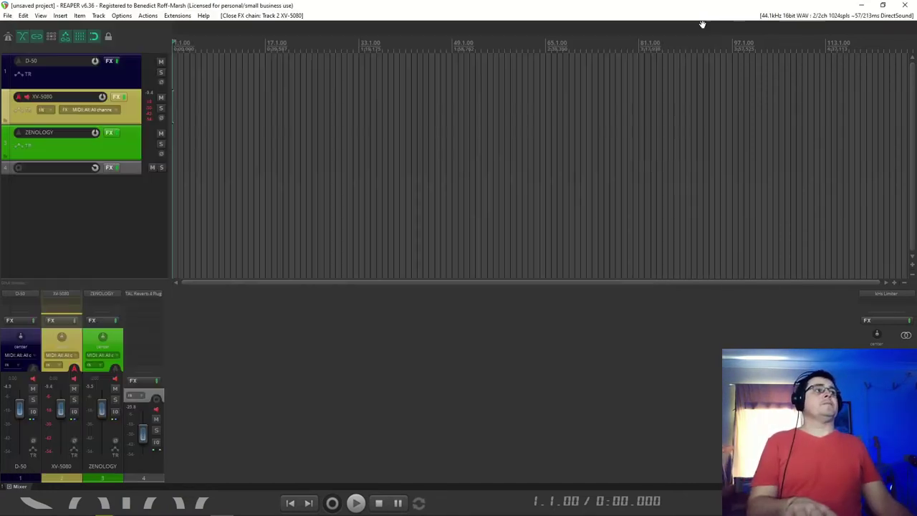
Step: Show the ZENOLOGY plugin's editor on track 3 and compare the pitch and oscillator settings across all four partials
left_click(106, 143)
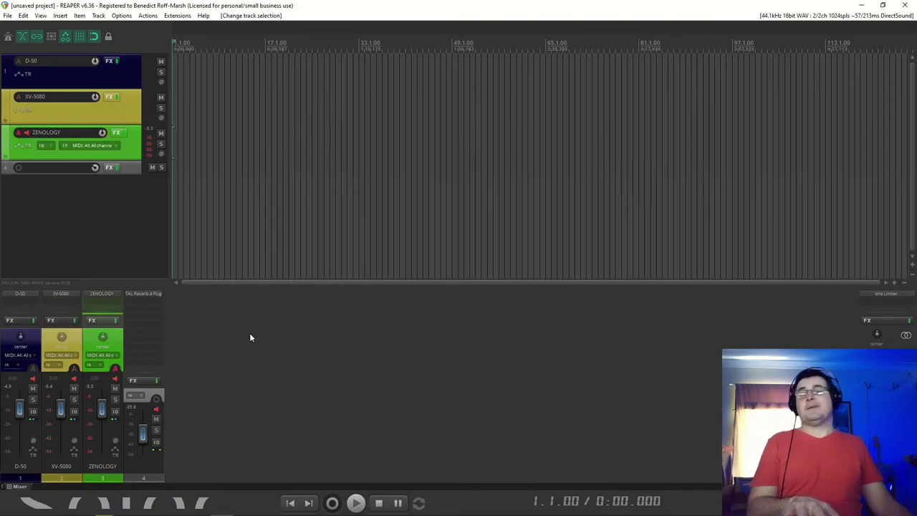
left_click(116, 133)
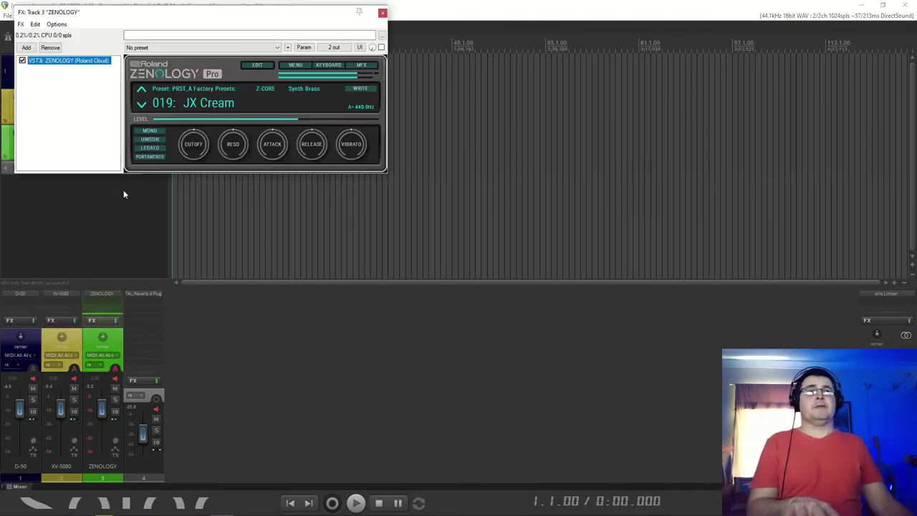
left_click(258, 65)
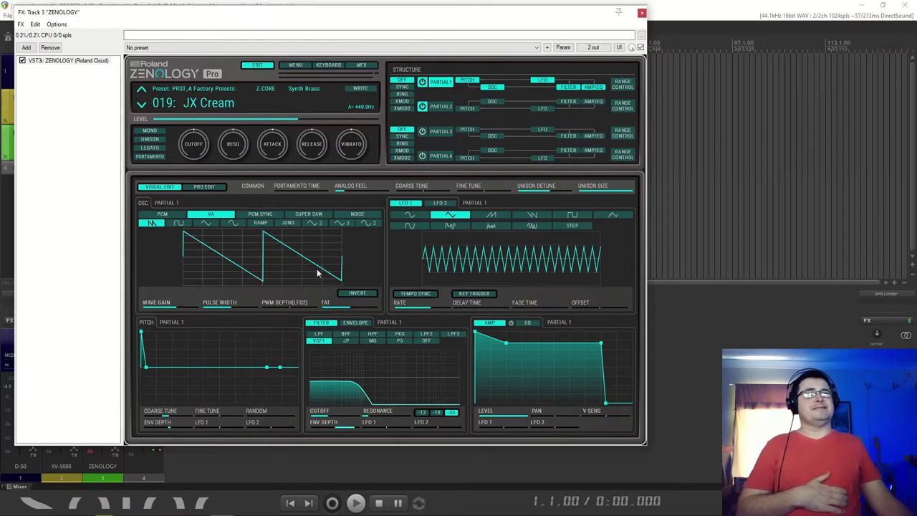
left_click(467, 81)
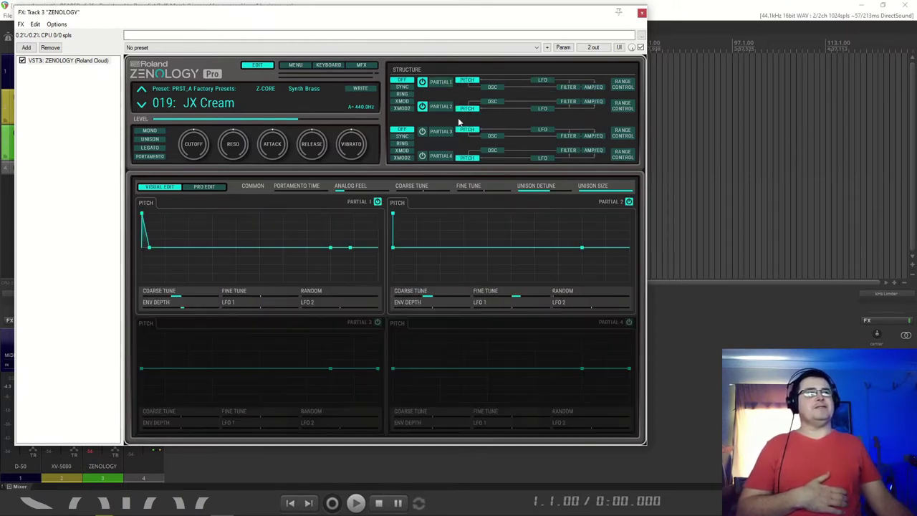
left_click(491, 87)
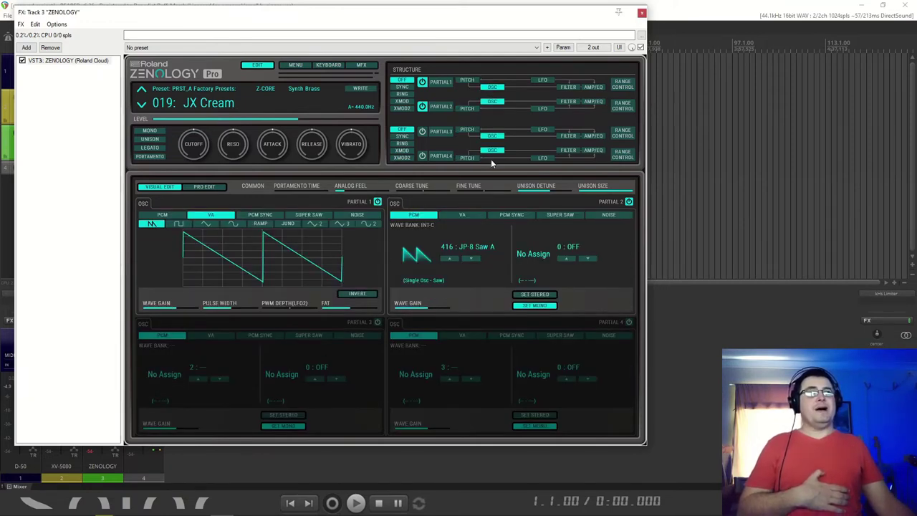
Step: View the individual settings of ZENOLOGY Partials 1, 3 and 2, ending on Partial 1
left_click(441, 81)
left_click(442, 132)
left_click(441, 106)
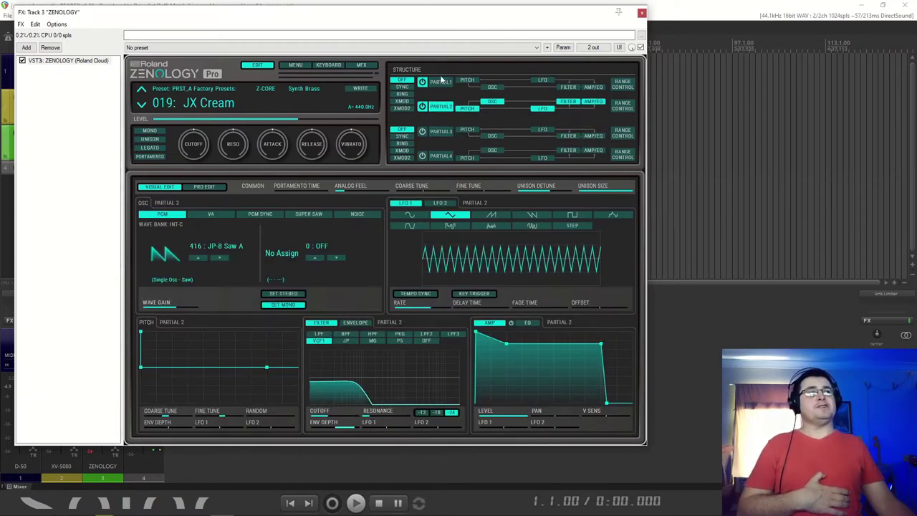
left_click(441, 81)
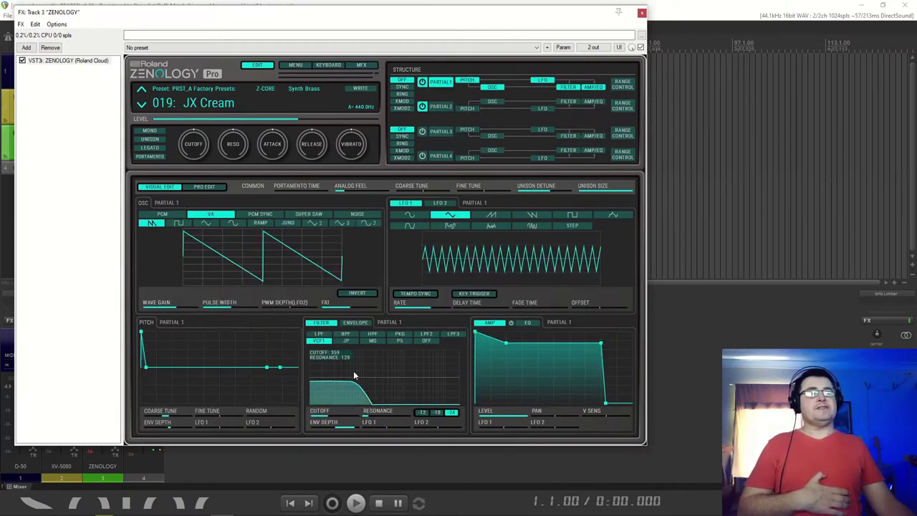
Step: Compare the filters across the ZENOLOGY partials, show the filter envelopes of Partials 1 and 2, and return to Partial 1
left_click(567, 88)
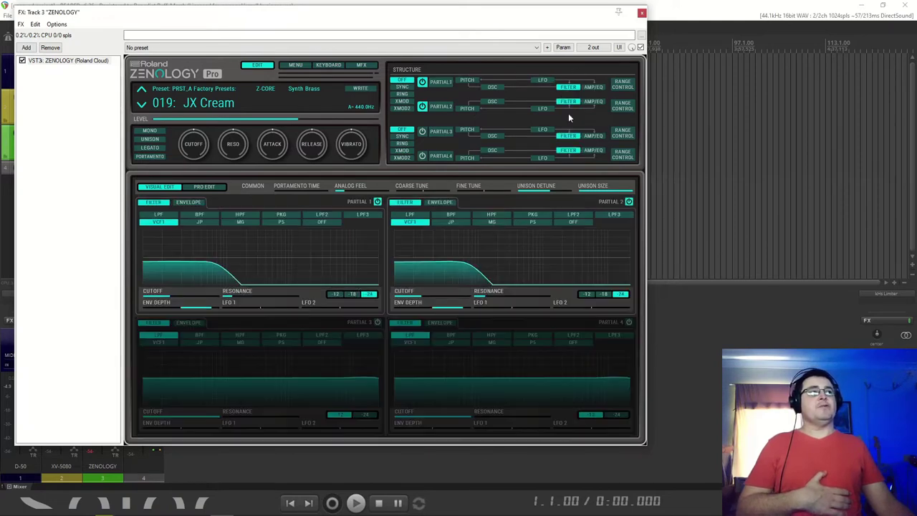
left_click(439, 202)
left_click(189, 203)
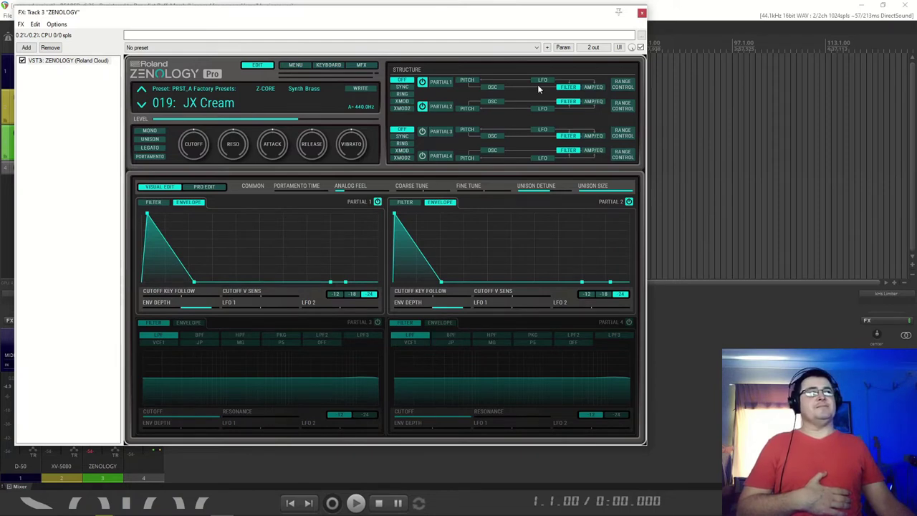
left_click(440, 82)
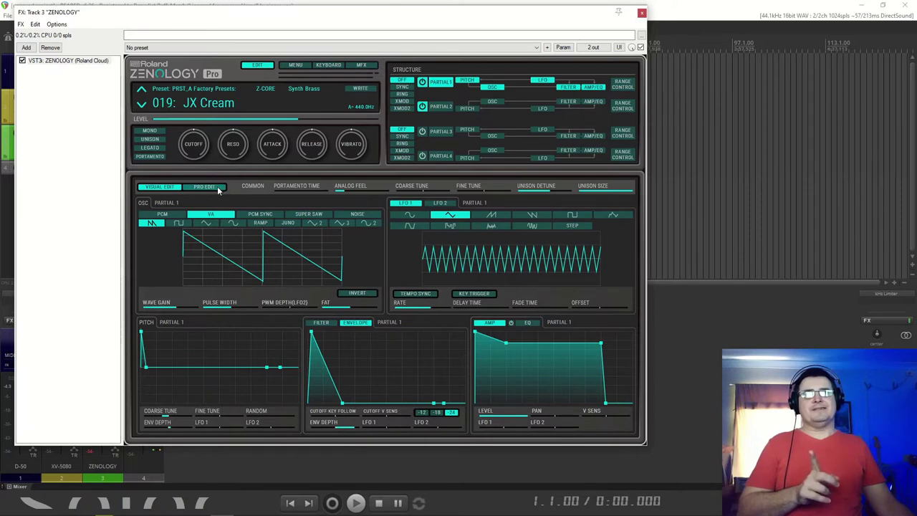
Step: Switch ZENOLOGY to Pro Edit and look through its parameter list from Common to OSC and back
left_click(218, 190)
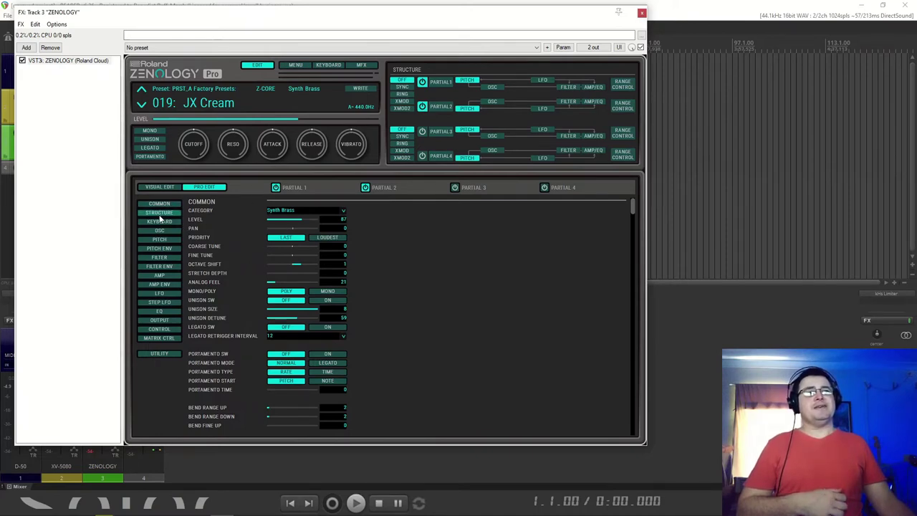
scroll(160, 220, "down", 10)
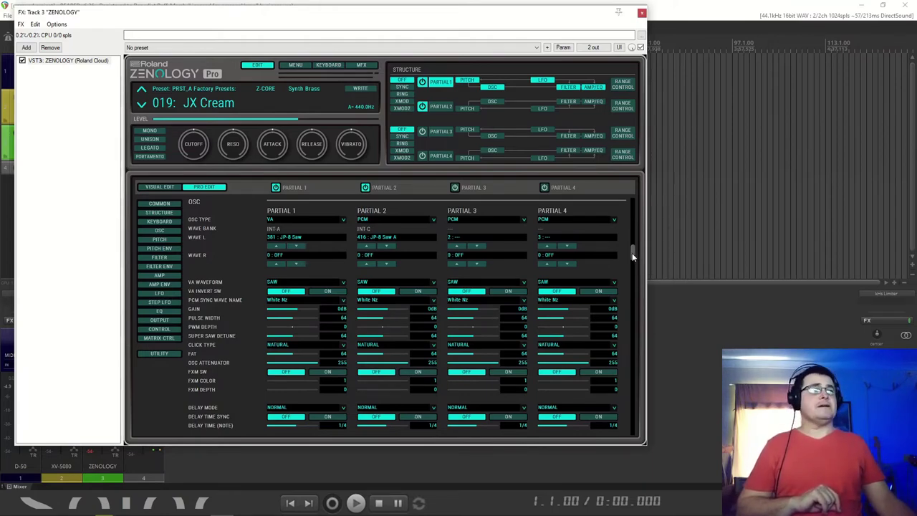
left_click_drag(632, 257, 628, 202)
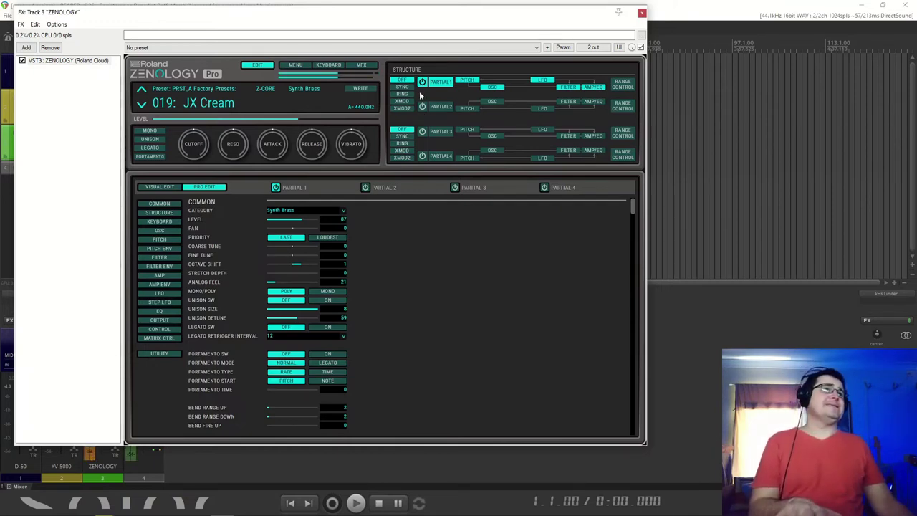
Step: Audition ZENOLOGY Partials 1 and 2 separately, leaving both switched on
left_click(422, 107)
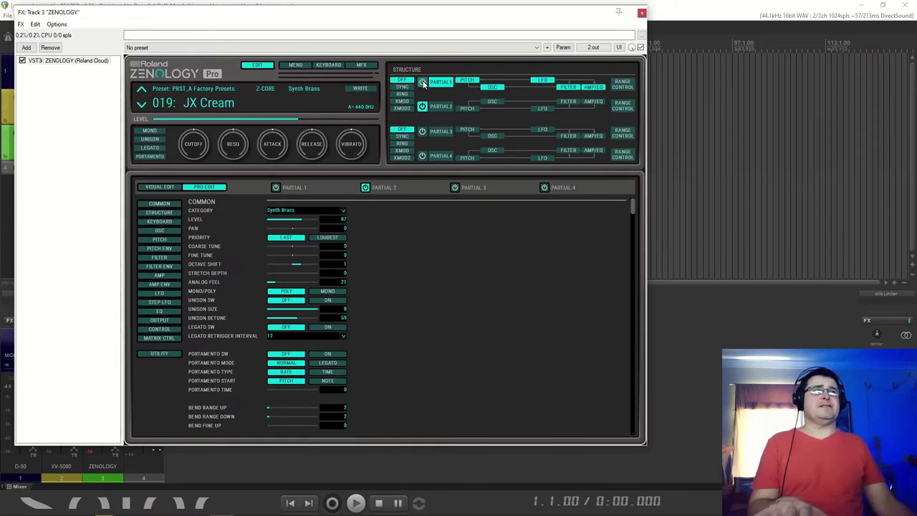
left_click(423, 83)
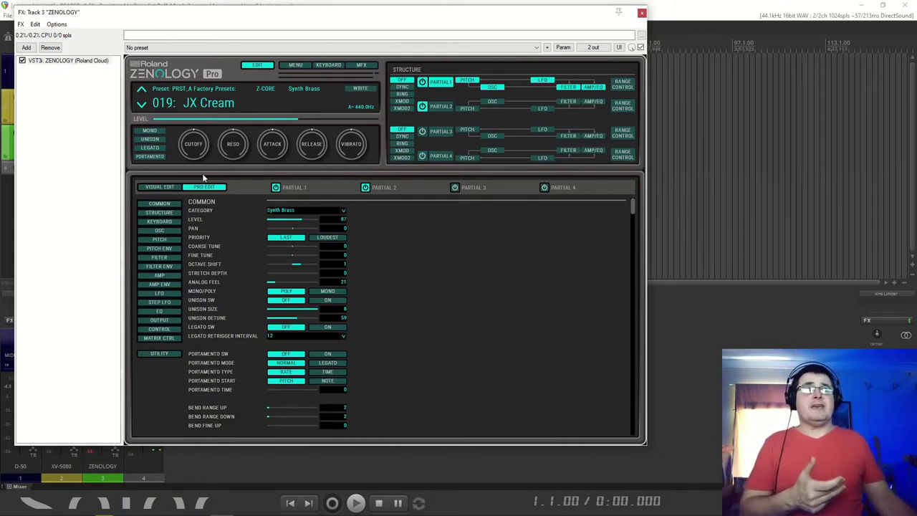
Step: Return to Visual Edit, set Partial 1's oscillator to PCM and look through the wave list in the Wave Browser
left_click(160, 187)
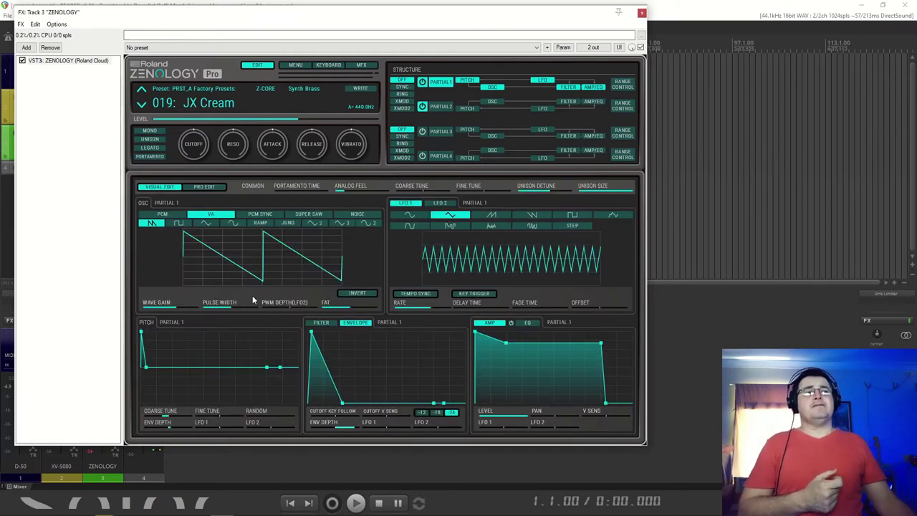
left_click(163, 214)
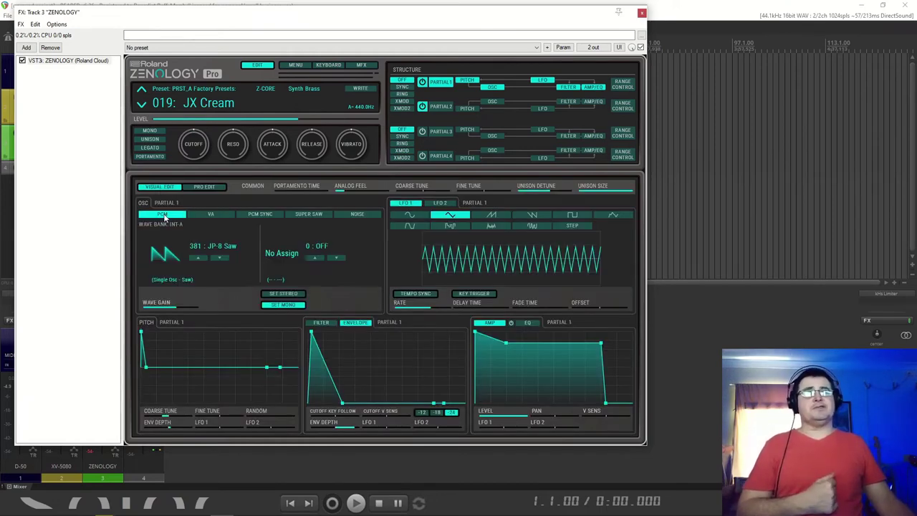
left_click(198, 246)
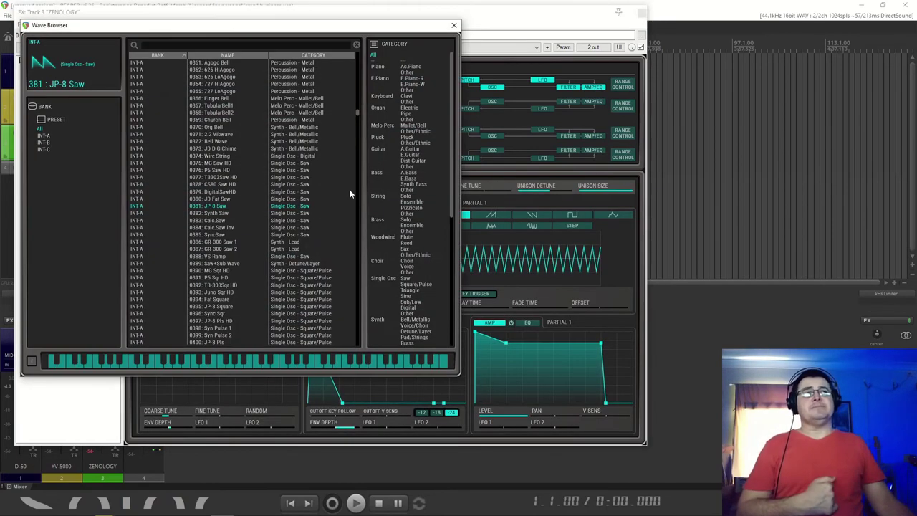
left_click_drag(360, 121, 357, 304)
scroll(303, 168, "up", 15)
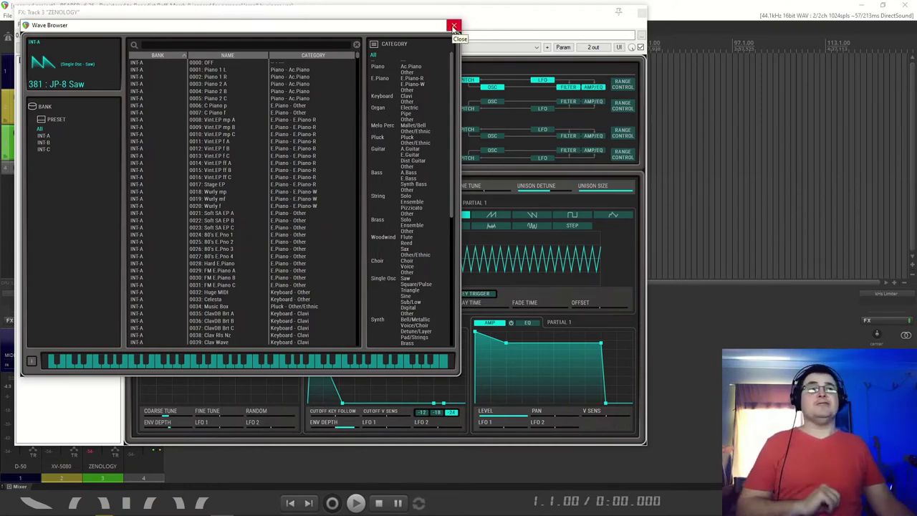
Step: Filter the Wave Browser to the Choir category, narrow it to Voice, and close the browser without choosing a wave
left_click(384, 238)
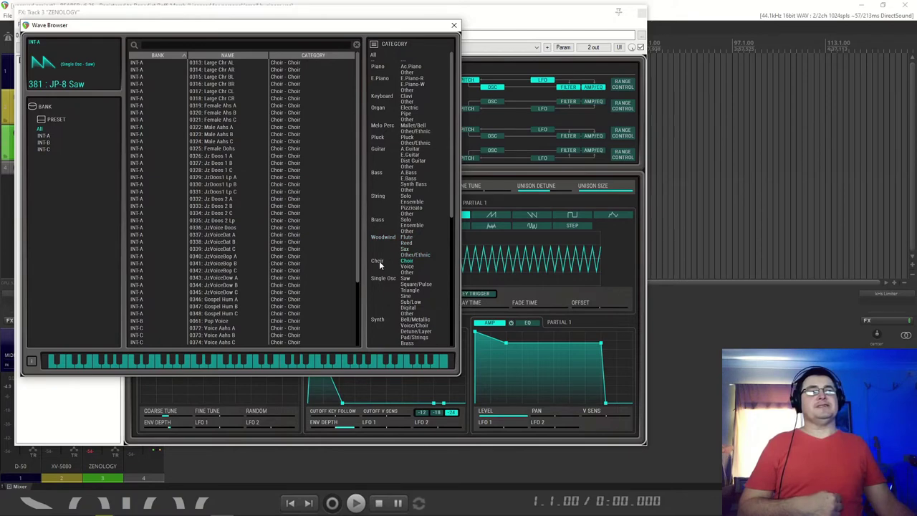
left_click(377, 260)
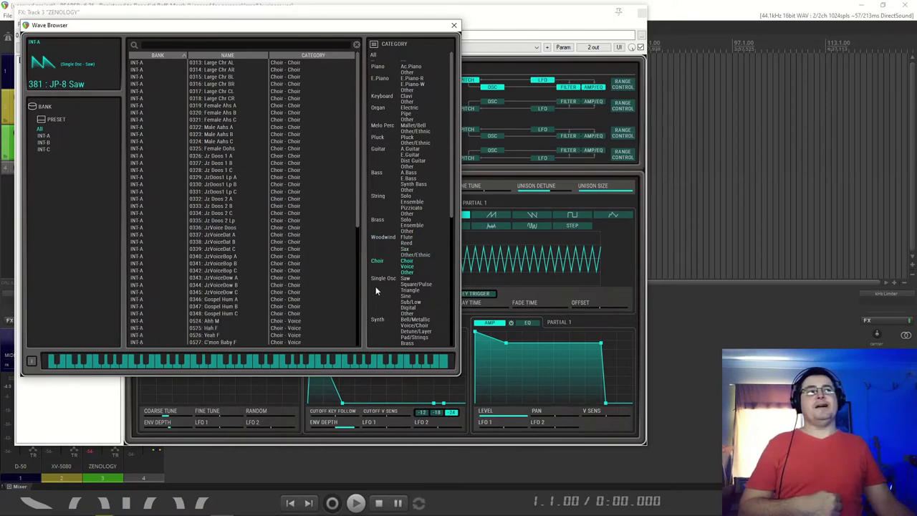
left_click(412, 268)
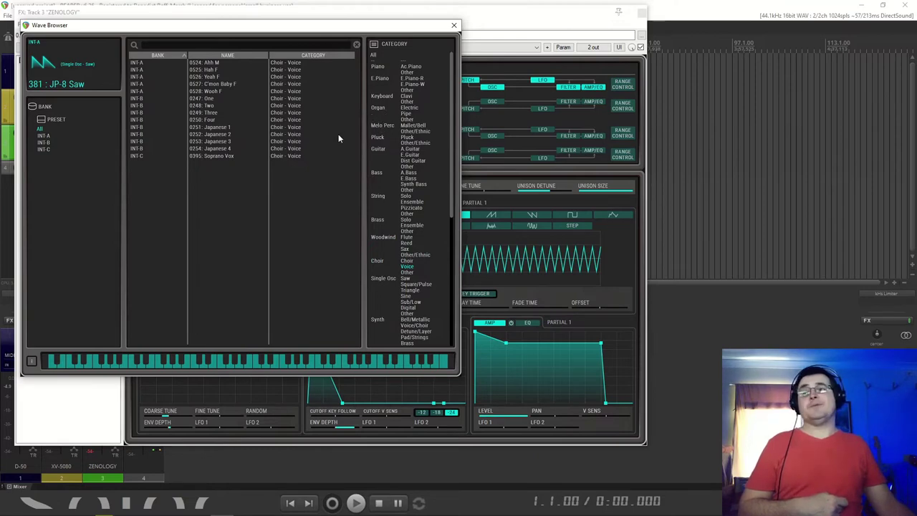
left_click(454, 28)
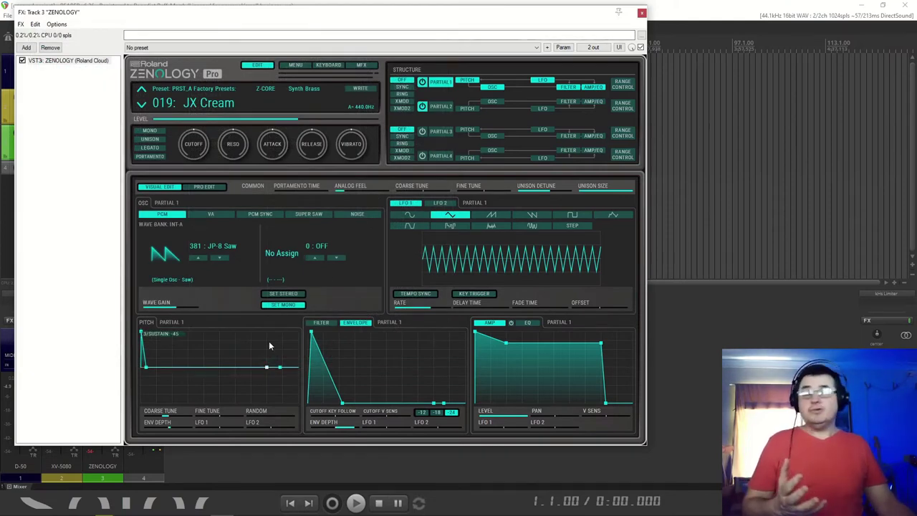
Step: Compare Partial 1's VA, PCM Sync, Super Saw and Noise oscillator types, ending on VA
left_click(214, 216)
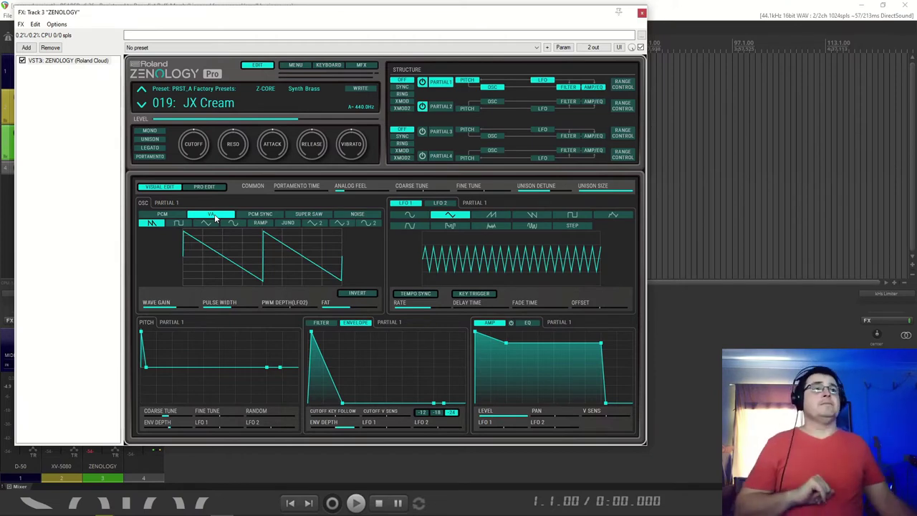
left_click(252, 216)
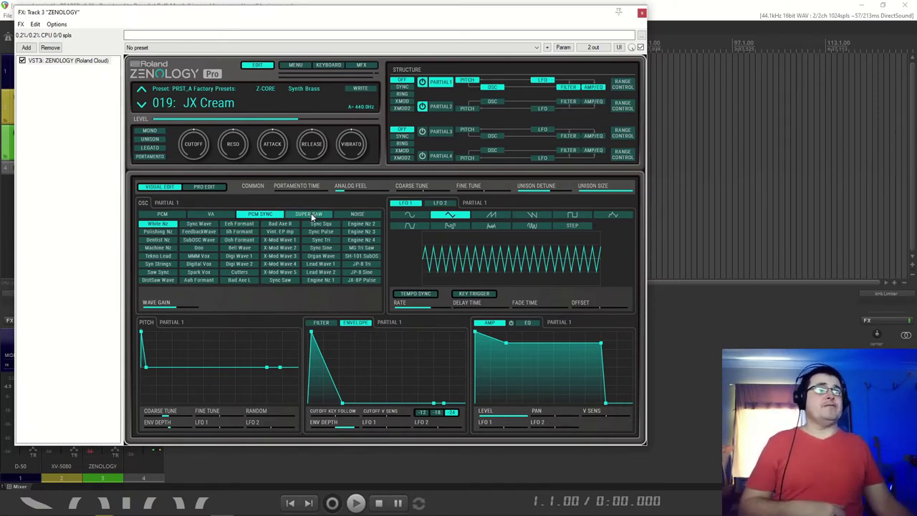
left_click(313, 214)
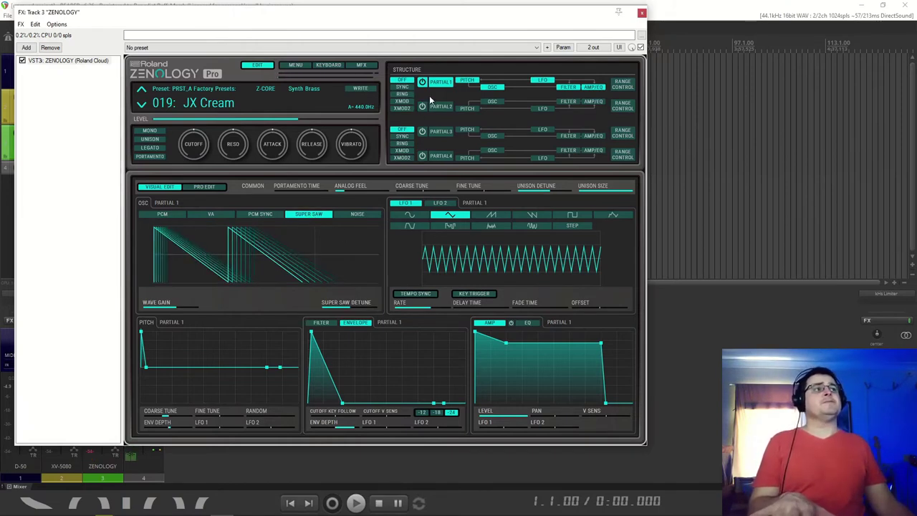
left_click(217, 215)
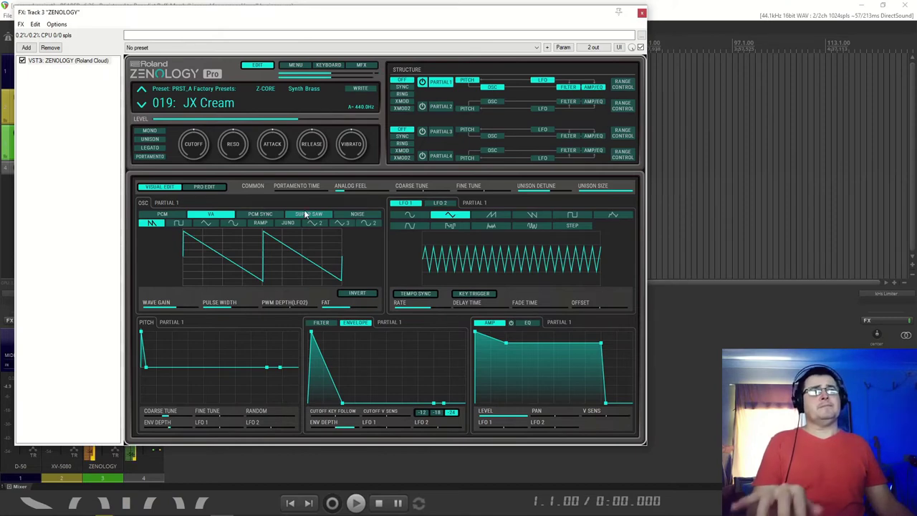
left_click(307, 215)
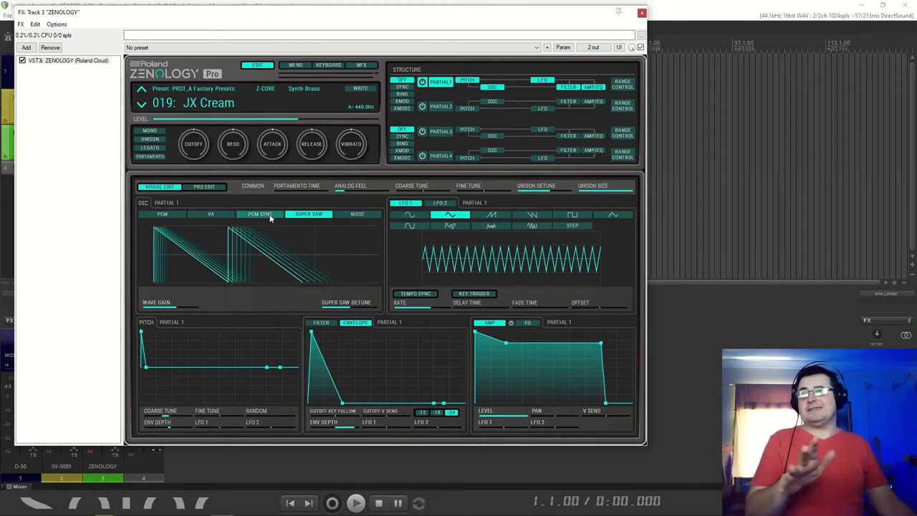
left_click(357, 214)
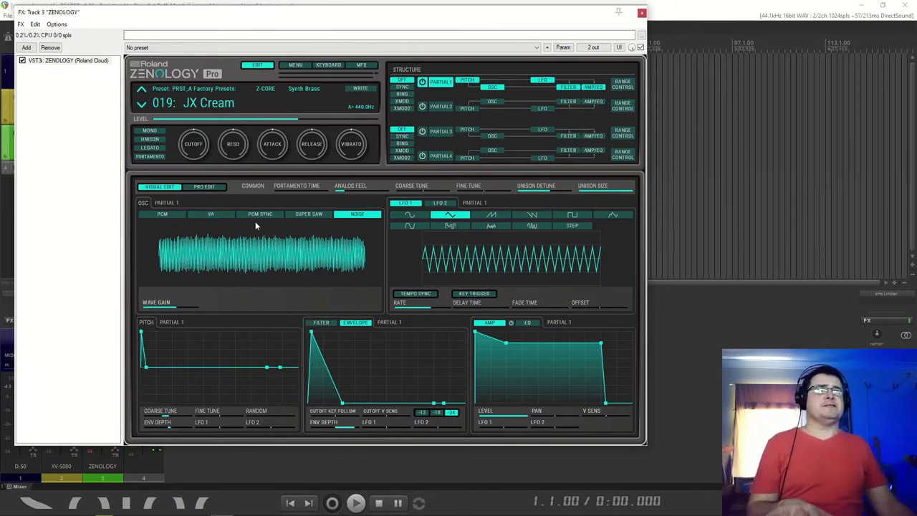
left_click(201, 214)
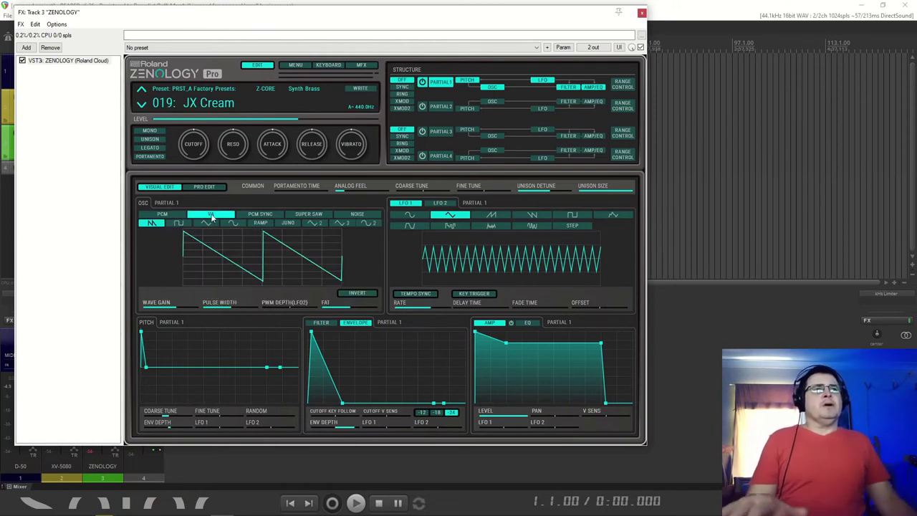
Step: Reshape Partial 1's VA sawtooth by trying Fat at 85, lowering Pulse Width to minimum and reducing Fat again
mouse_move(353, 307)
left_mouse_down()
mouse_move(364, 313)
mouse_move(336, 315)
mouse_move(361, 316)
left_mouse_up()
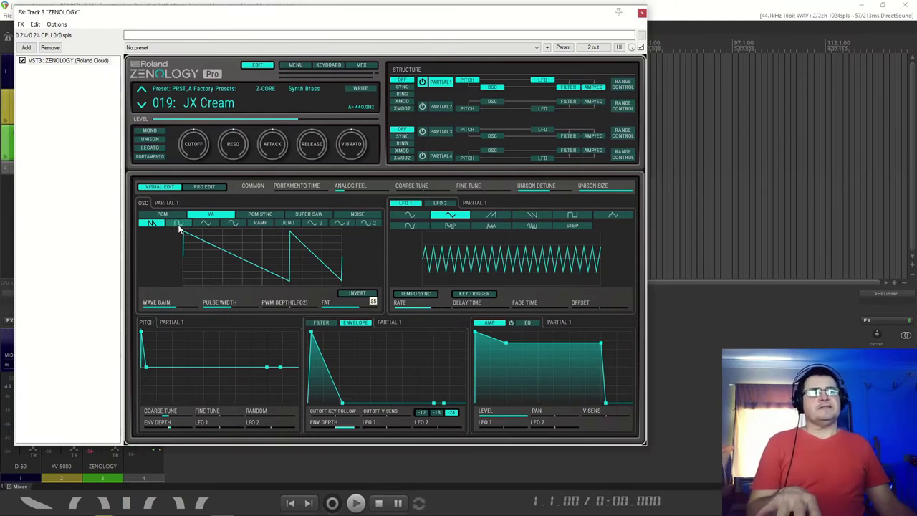
left_click_drag(230, 311, 178, 313)
mouse_move(147, 308)
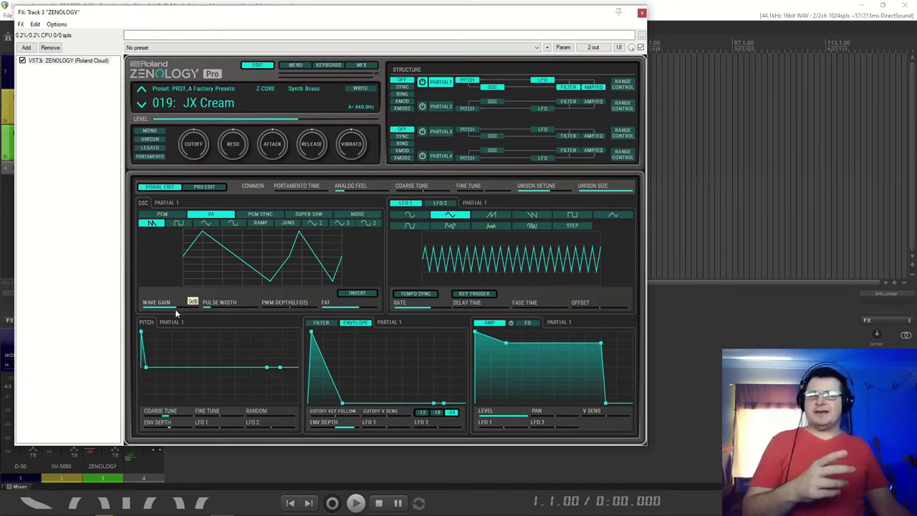
mouse_move(180, 311)
left_mouse_down()
mouse_move(145, 320)
mouse_move(179, 319)
left_mouse_up()
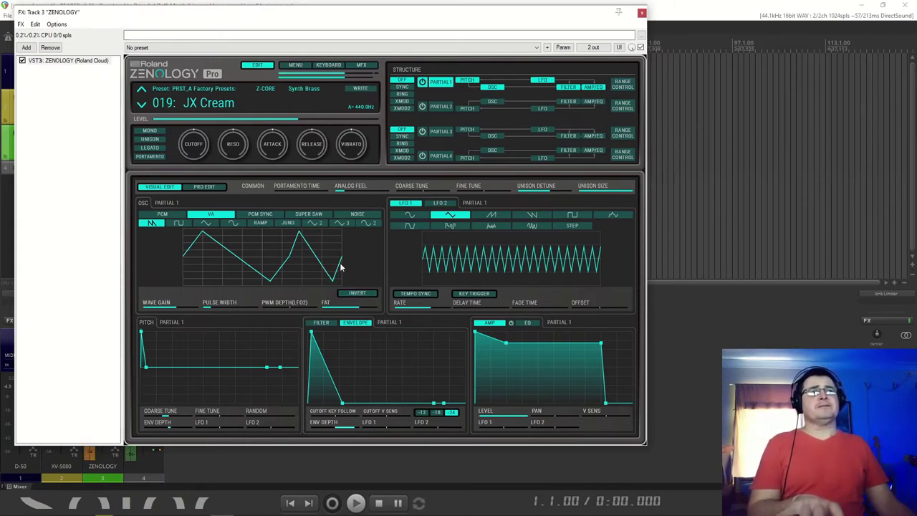
mouse_move(353, 312)
left_mouse_down()
mouse_move(336, 313)
mouse_move(348, 314)
left_mouse_up()
left_click_drag(210, 310, 220, 317)
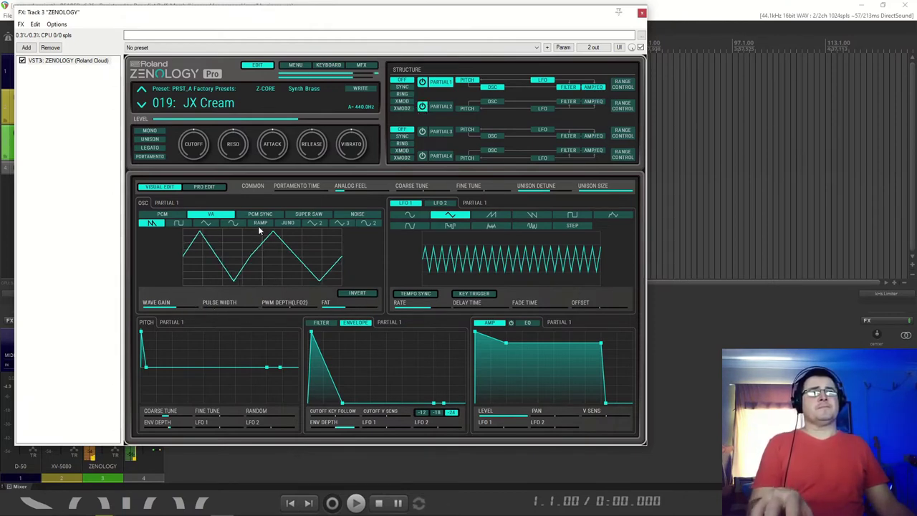
Step: Audition the Juno and triangle waves with Analog Feel raised to 99, and return to the sawtooth with low Analog Feel
left_click(285, 224)
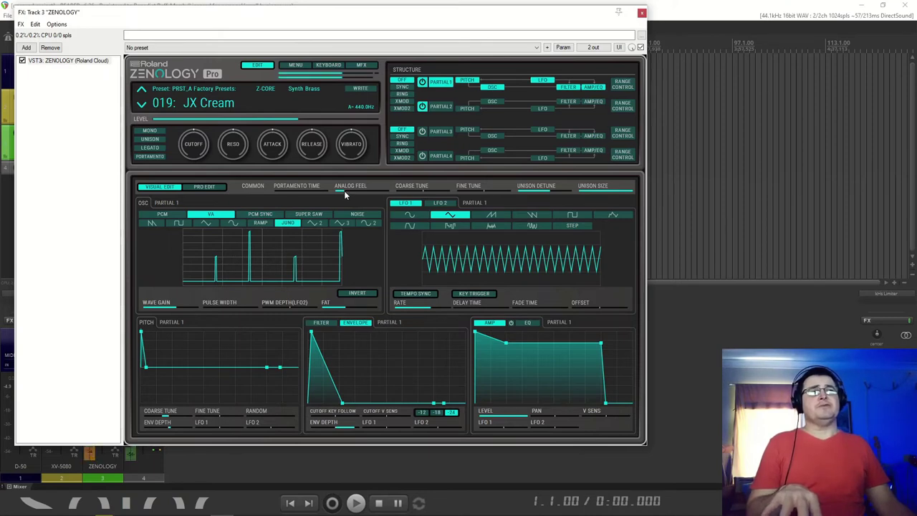
mouse_move(344, 192)
left_mouse_down()
mouse_move(331, 192)
mouse_move(359, 190)
left_mouse_up()
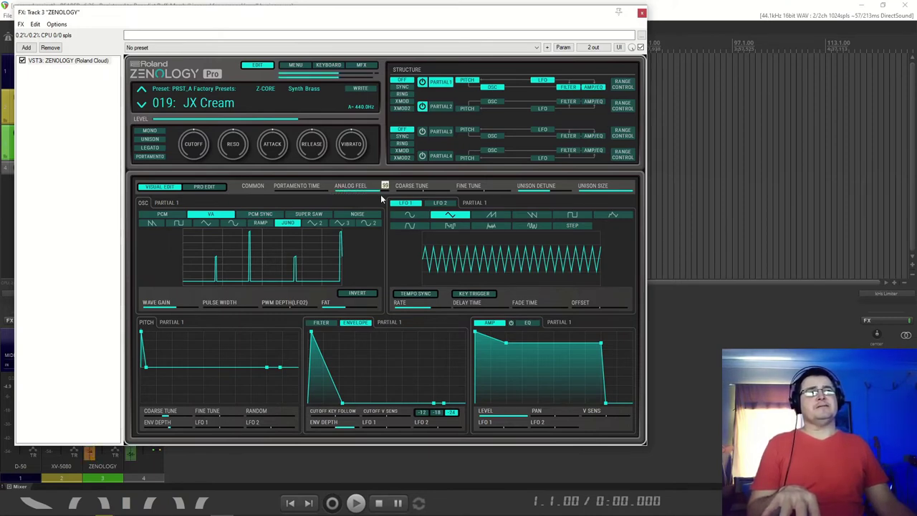
left_click(207, 224)
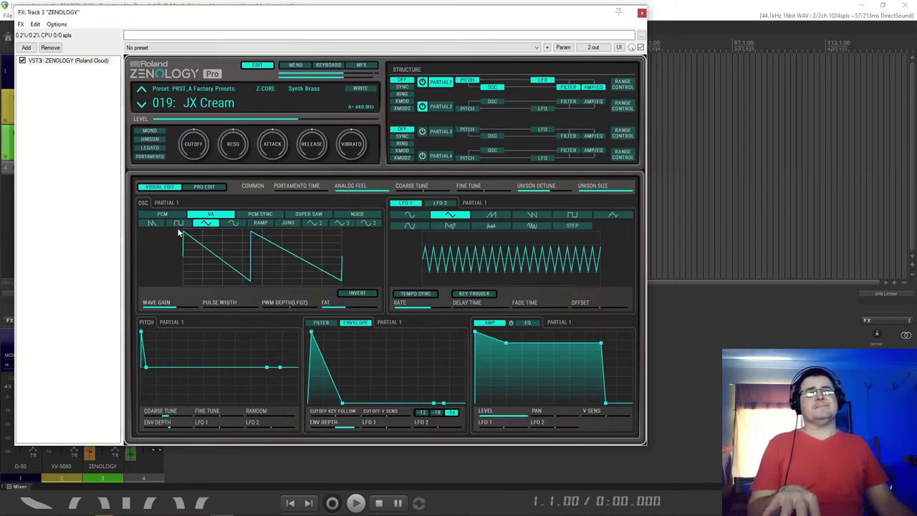
left_click(151, 223)
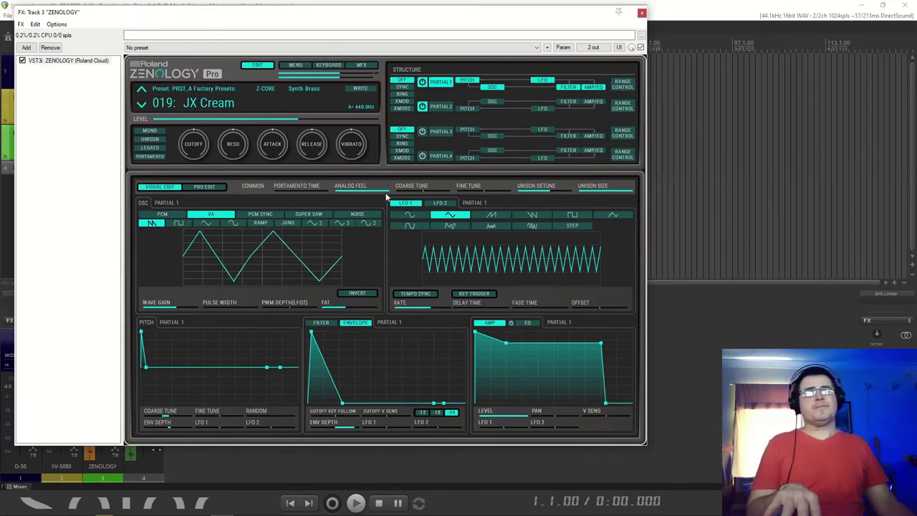
left_click_drag(384, 195, 339, 199)
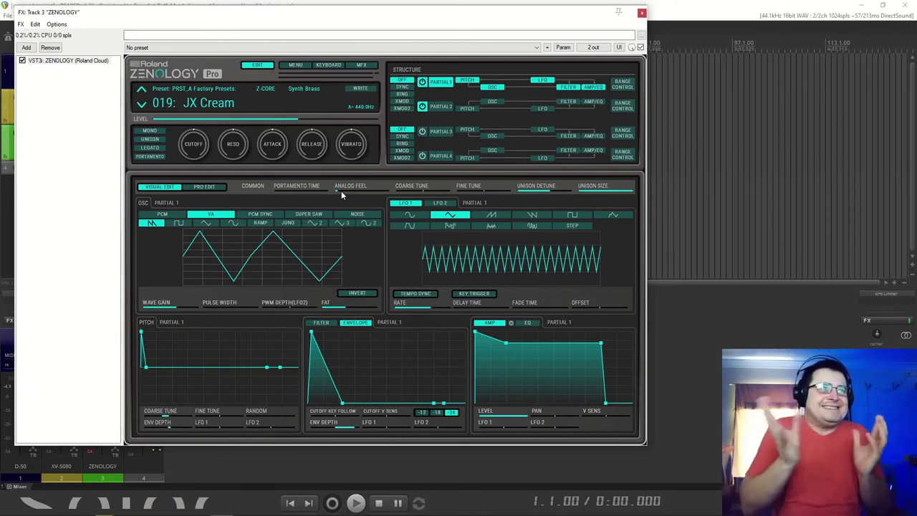
mouse_move(342, 191)
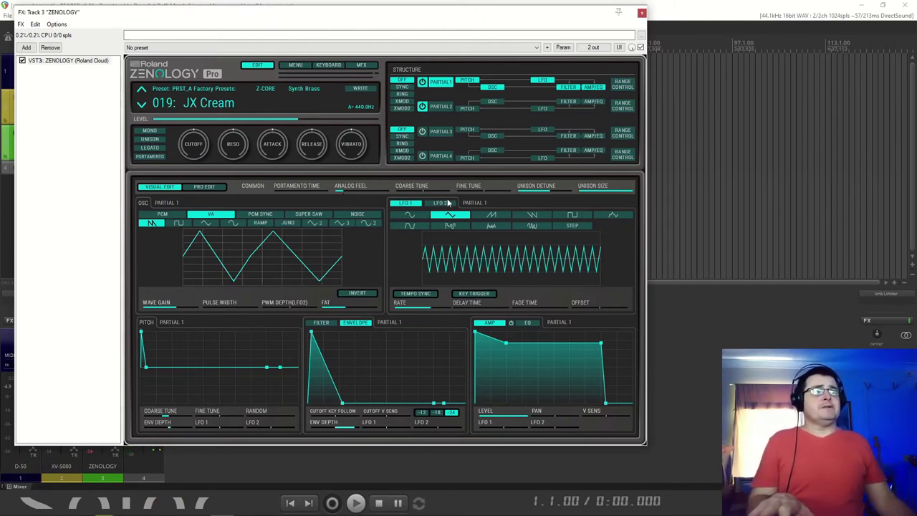
Step: View Partial 2, return to Partial 1 and audition its VCF1 filter with the resonance raised high and lowered again
left_click(440, 106)
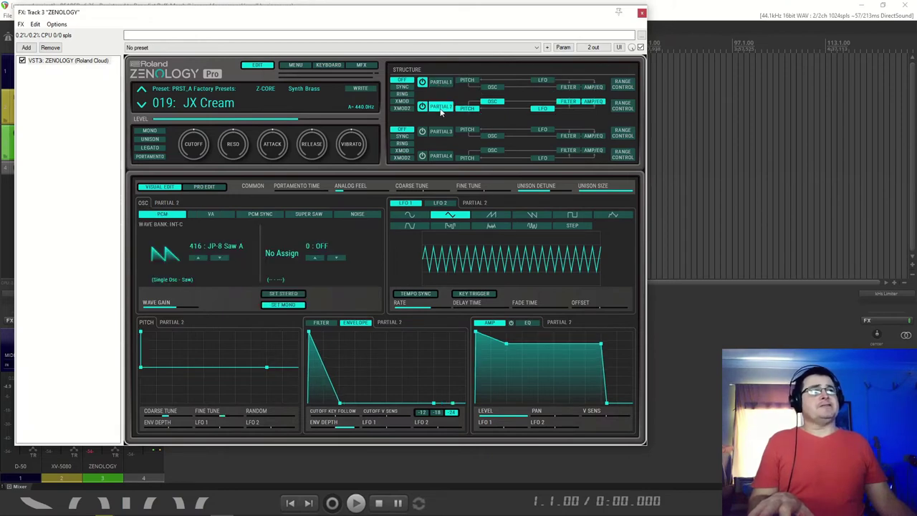
left_click(439, 81)
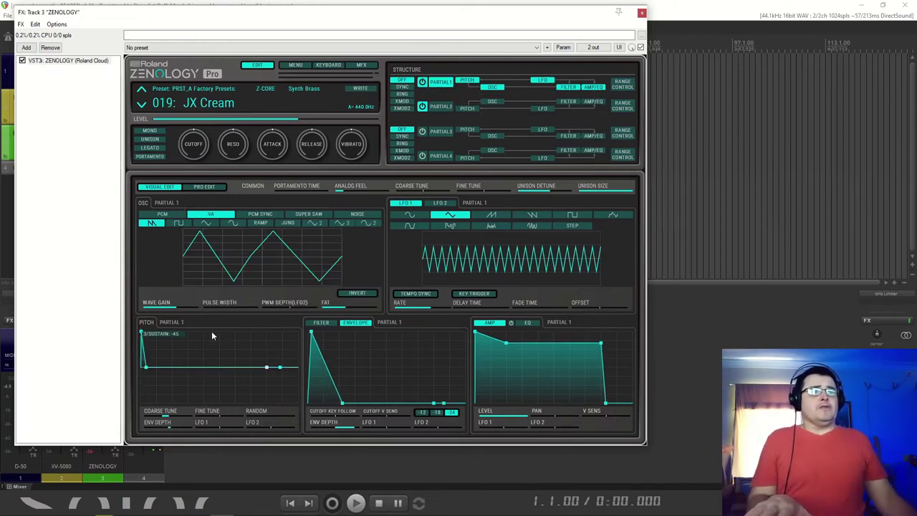
left_click(320, 323)
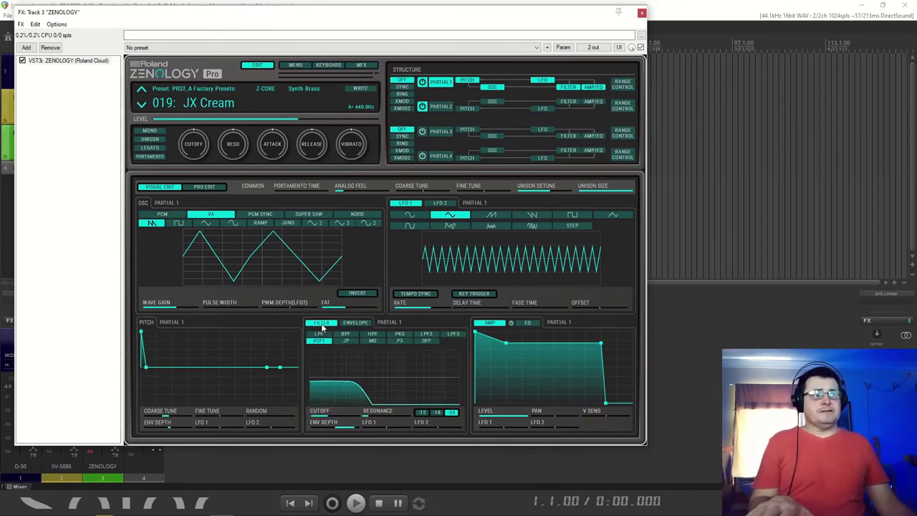
left_click_drag(340, 398, 335, 330)
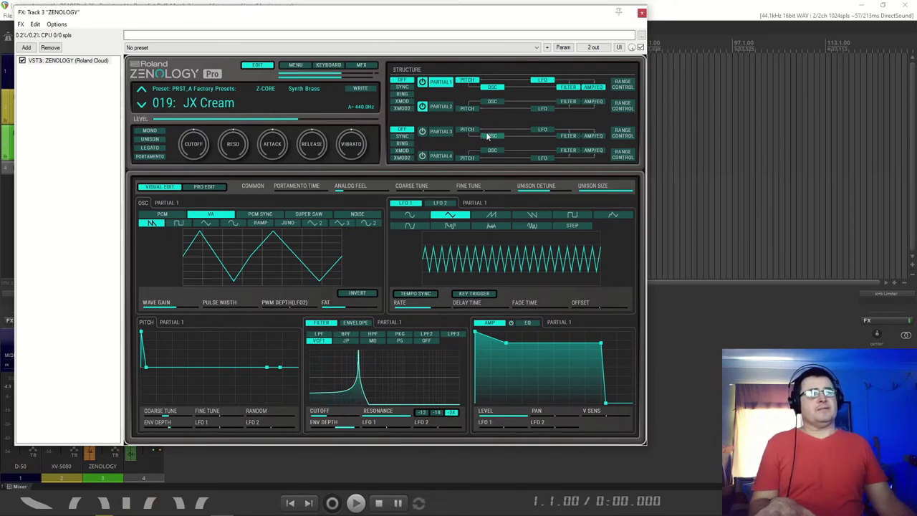
left_click_drag(358, 360, 372, 393)
Step: Compare Partial 1's LPF, BPF, HPF, PKG, LPF2 and LPF3 filter types, and return to VCF1 with high resonance
left_click(319, 334)
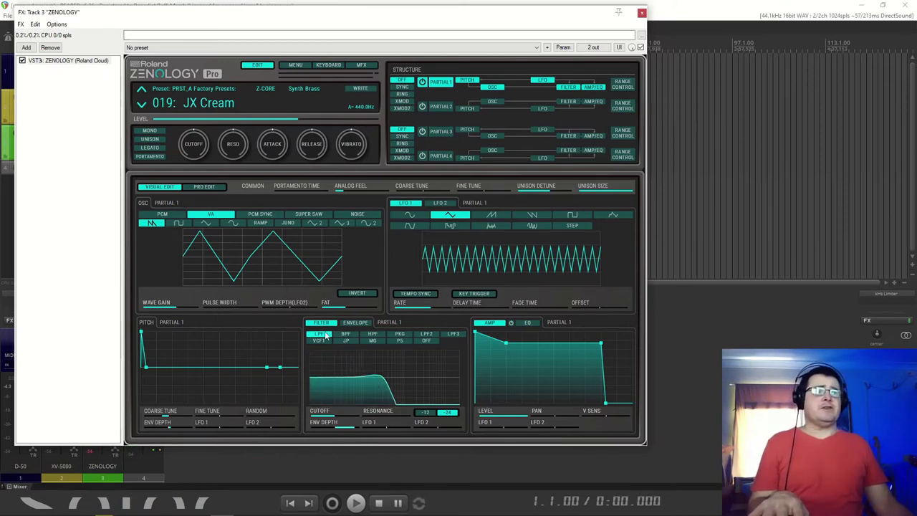
left_click(348, 336)
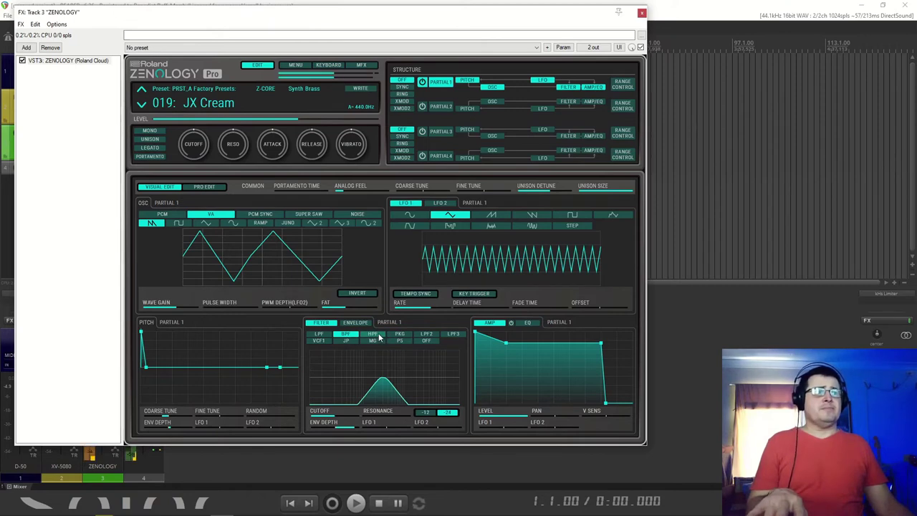
left_click(372, 334)
left_click(401, 335)
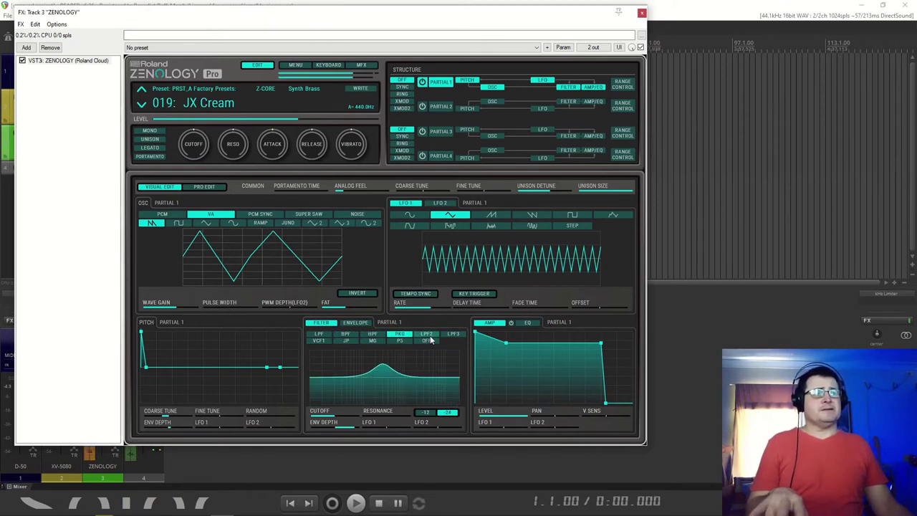
left_click(429, 335)
left_click_drag(387, 379, 380, 402)
left_click(453, 334)
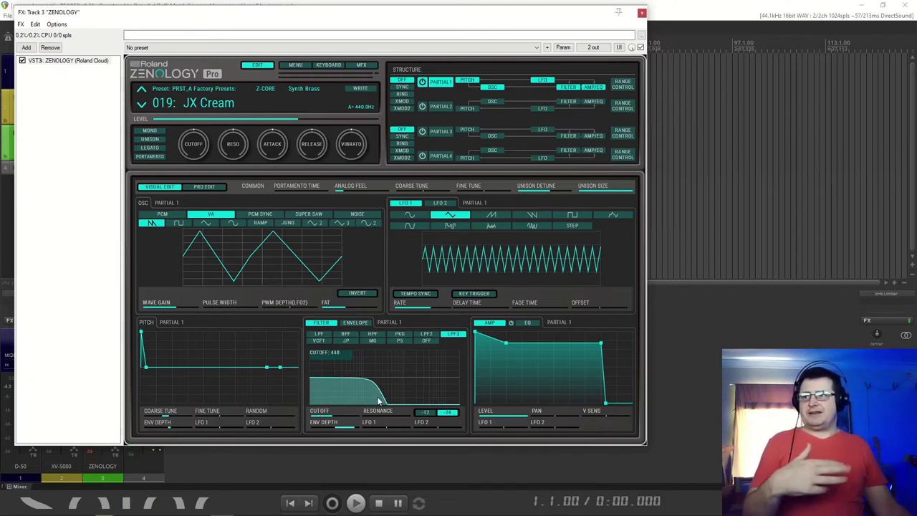
left_click(326, 342)
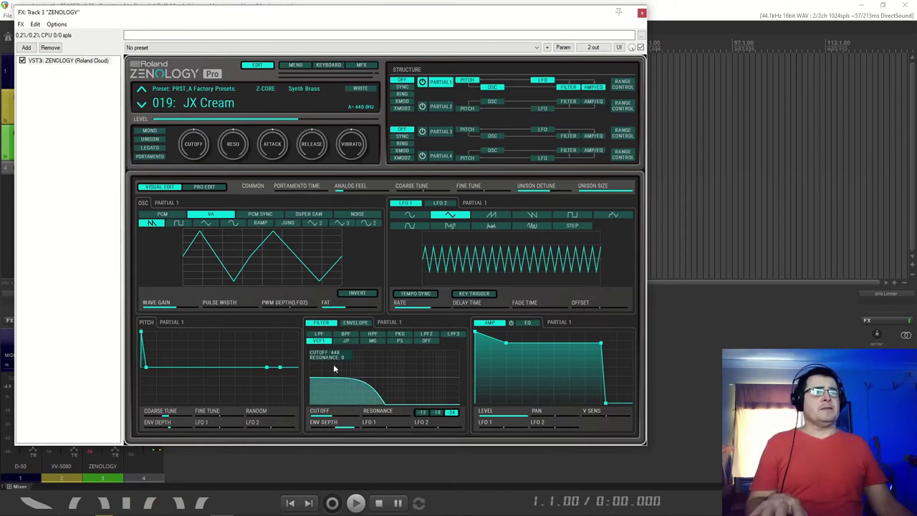
left_click_drag(351, 401, 344, 352)
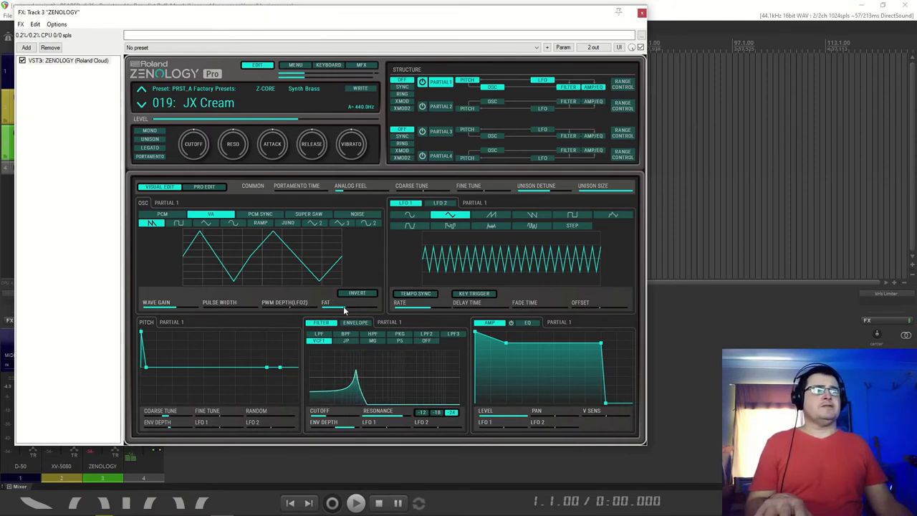
Step: Readjust Partial 1's Fat and raise its Pulse Width, and lower the VCF1 filter's resonance to 0
left_click_drag(334, 306, 350, 309)
left_click_drag(213, 307, 231, 308)
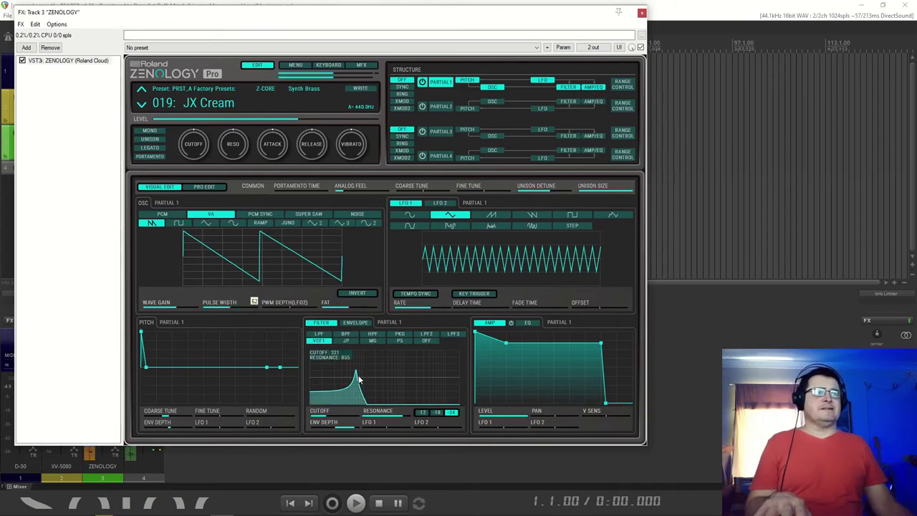
left_click_drag(358, 372, 376, 445)
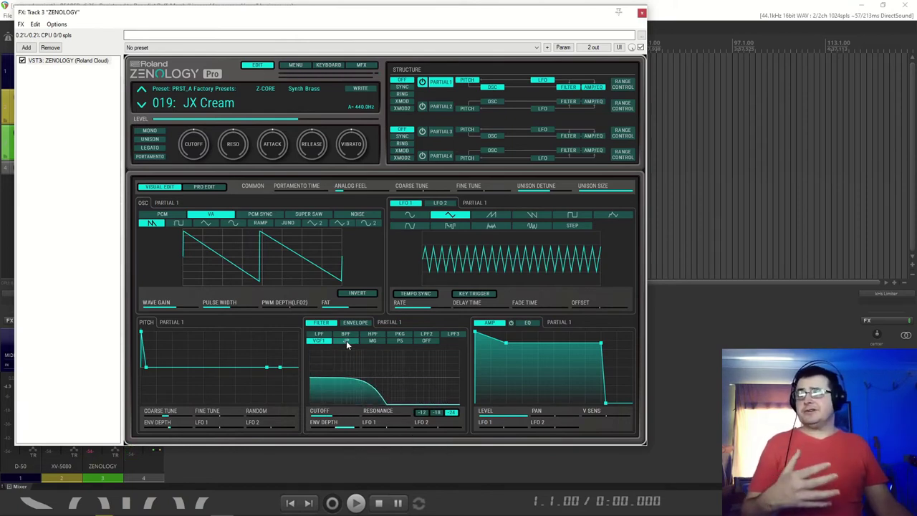
Step: Compare Partial 1's JP, MG and PS filter types, sweeping the cutoff at zero resonance
left_click(346, 342)
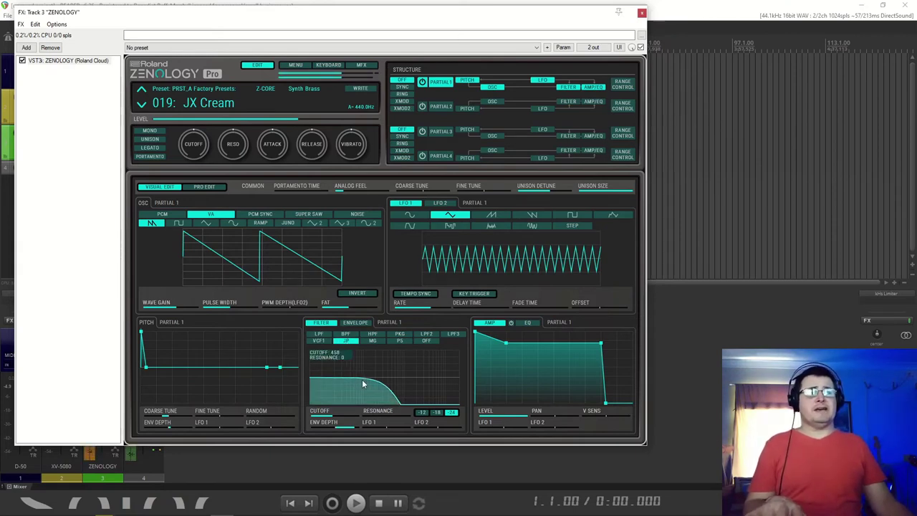
mouse_move(363, 385)
left_mouse_down()
mouse_move(352, 349)
mouse_move(362, 358)
mouse_move(315, 362)
mouse_move(389, 363)
mouse_move(358, 388)
mouse_move(366, 380)
left_mouse_up()
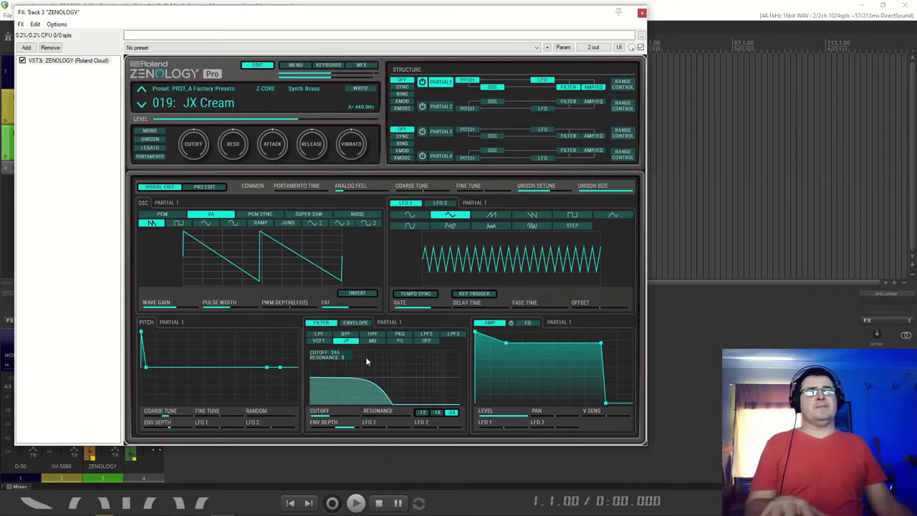
left_click(371, 341)
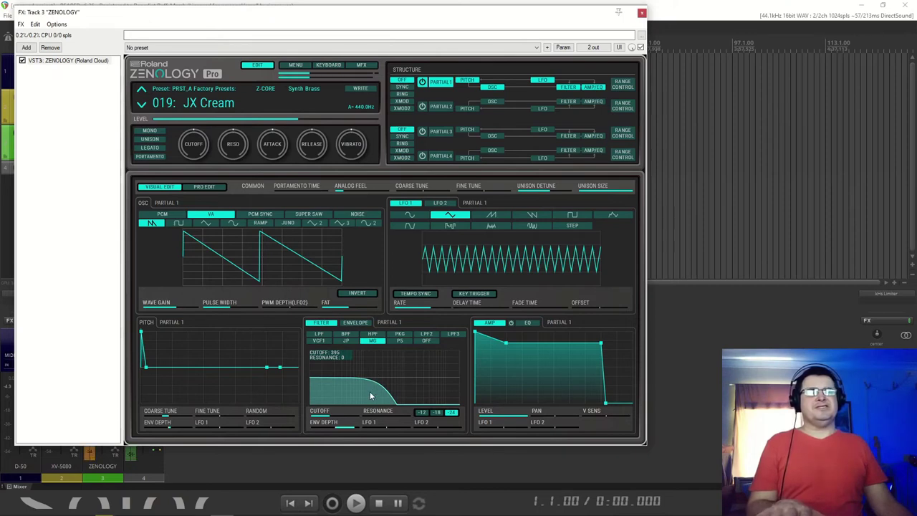
mouse_move(371, 396)
left_mouse_down()
mouse_move(357, 397)
mouse_move(365, 364)
mouse_move(409, 355)
mouse_move(377, 352)
mouse_move(325, 368)
mouse_move(337, 379)
mouse_move(382, 358)
mouse_move(320, 362)
mouse_move(416, 362)
mouse_move(312, 370)
mouse_move(333, 367)
mouse_move(326, 399)
mouse_move(379, 380)
mouse_move(355, 393)
left_mouse_up()
left_click(400, 340)
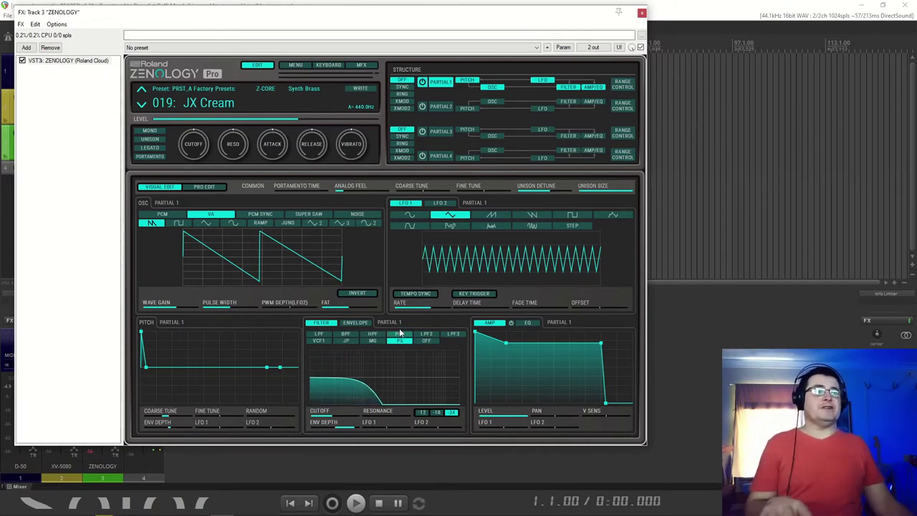
Step: Set Partial 1's filter to cutoff 245 and resonance 357, and change its type from PS to VCF1
left_click(355, 322)
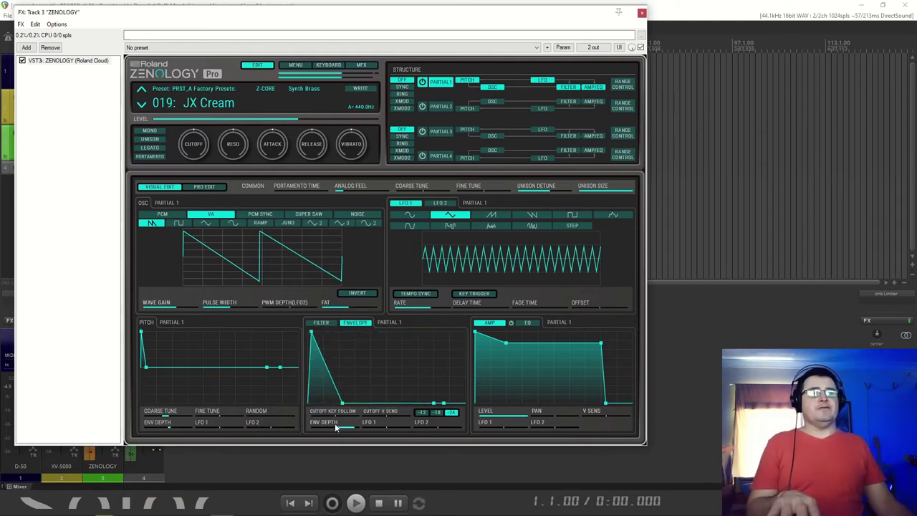
left_click(320, 322)
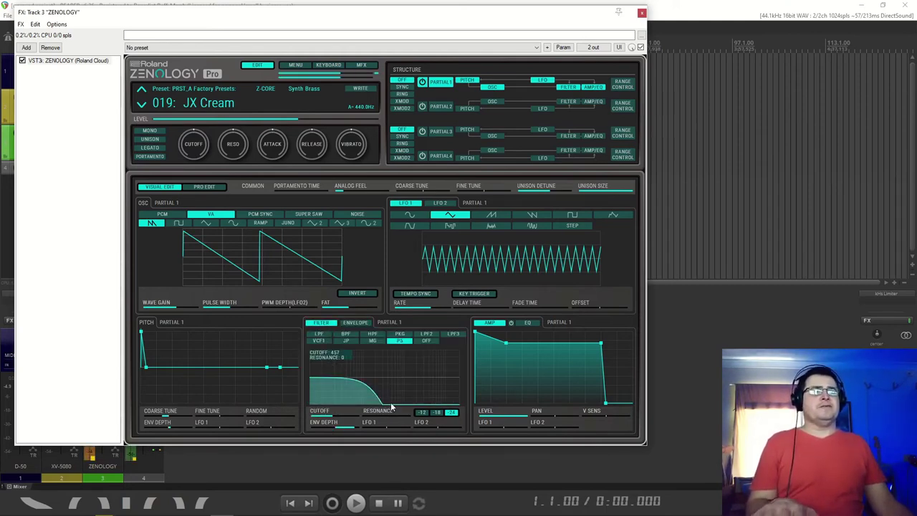
left_click_drag(373, 405, 337, 386)
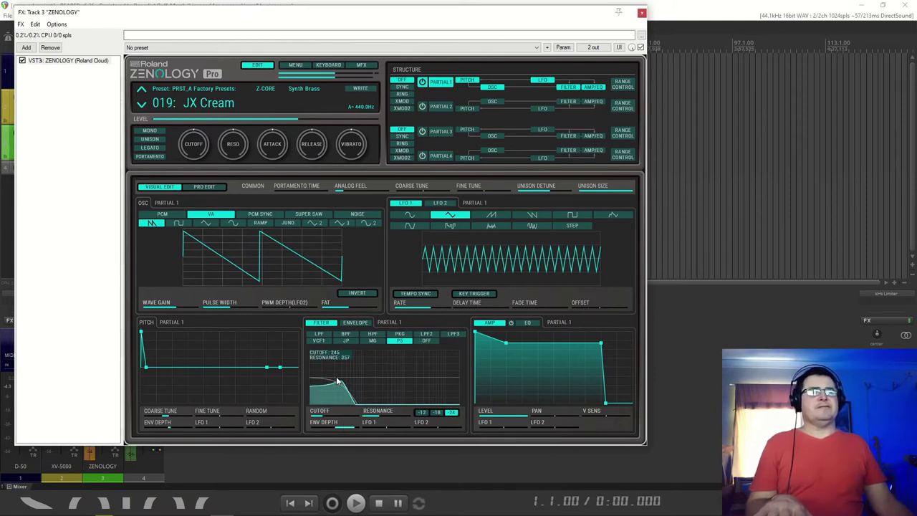
left_click(319, 340)
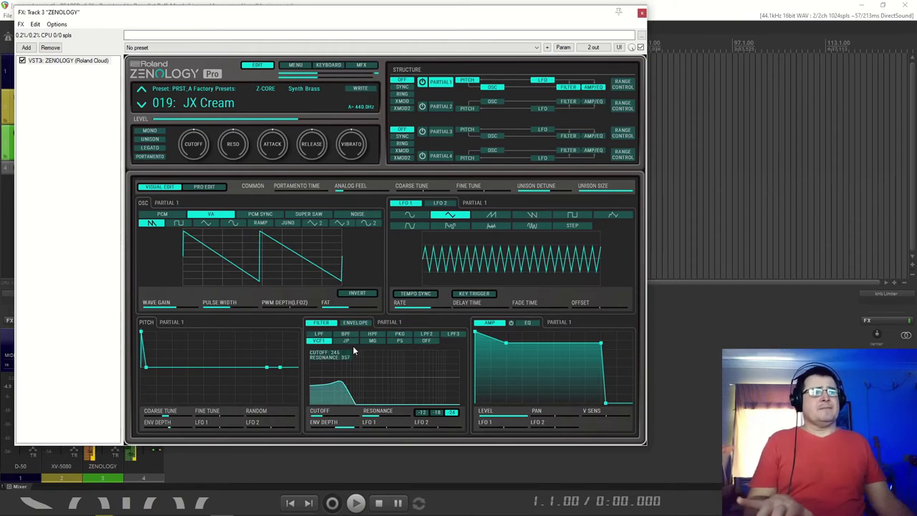
Step: Shorten the attack of Partial 1's filter envelope graphically, and fine-tune it to 13 in Pro Edit
left_click(353, 322)
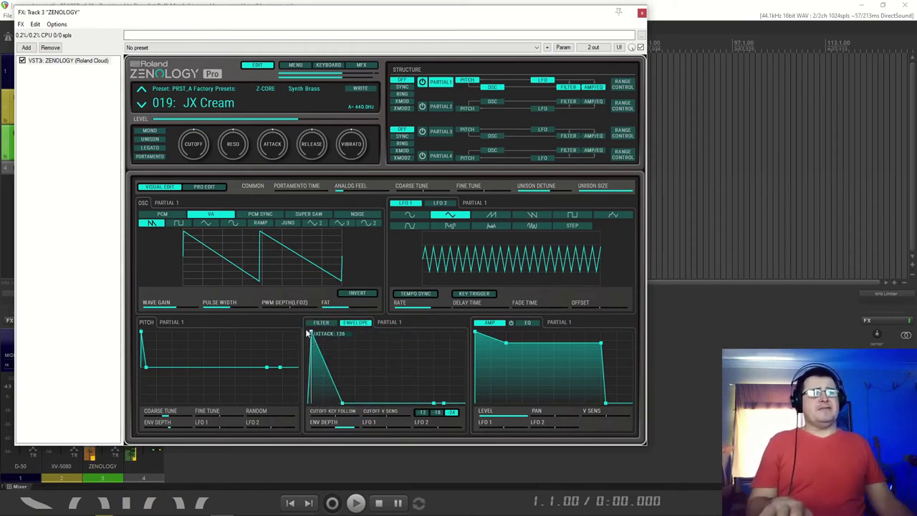
left_click_drag(311, 335, 310, 306)
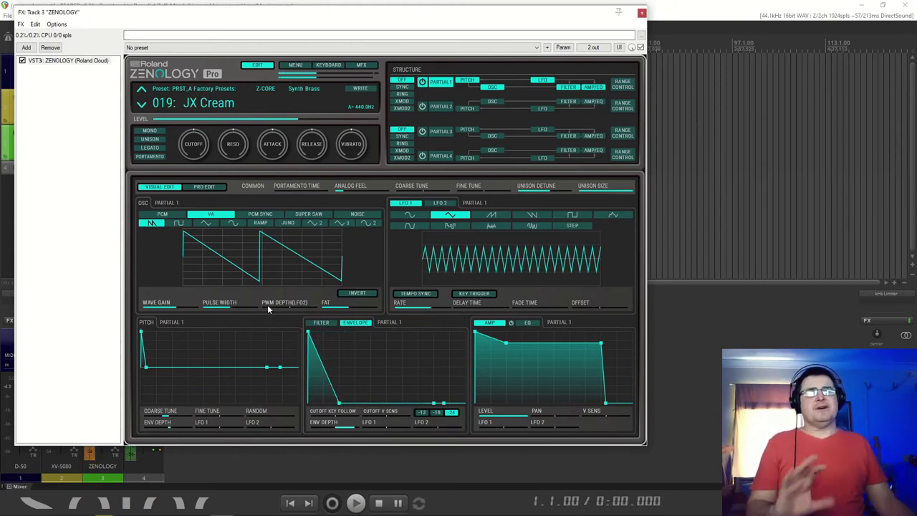
left_click(200, 188)
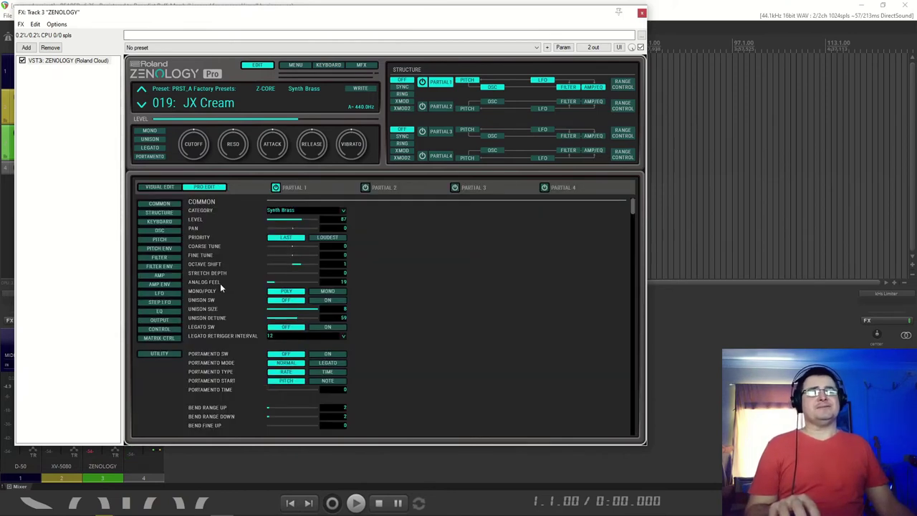
left_click(159, 266)
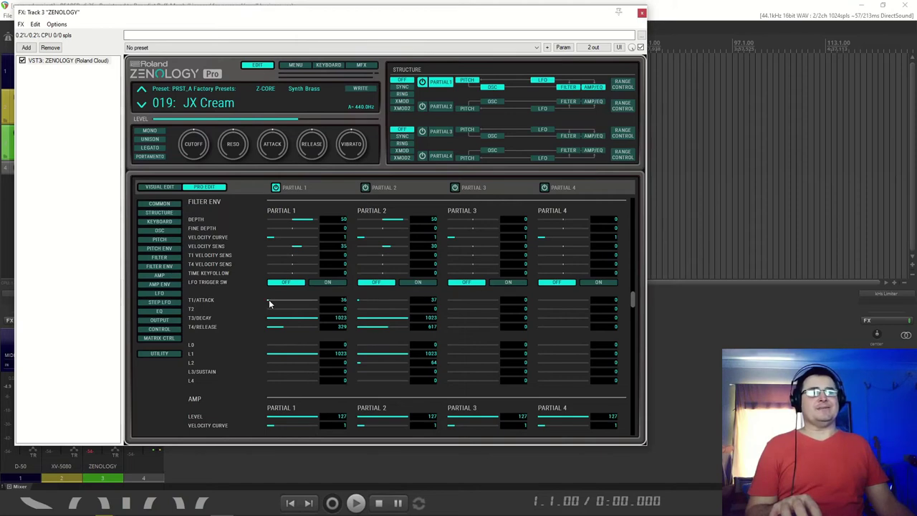
left_click_drag(269, 300, 268, 301)
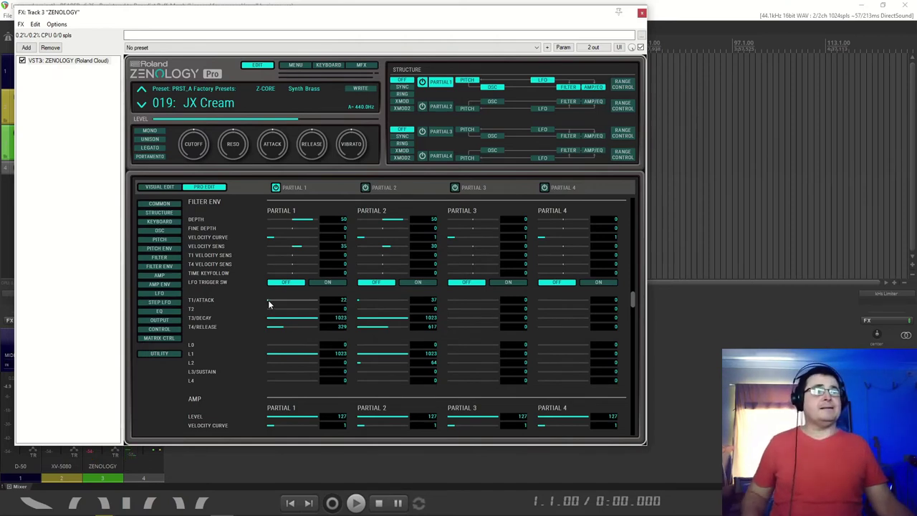
left_click_drag(271, 301, 273, 302)
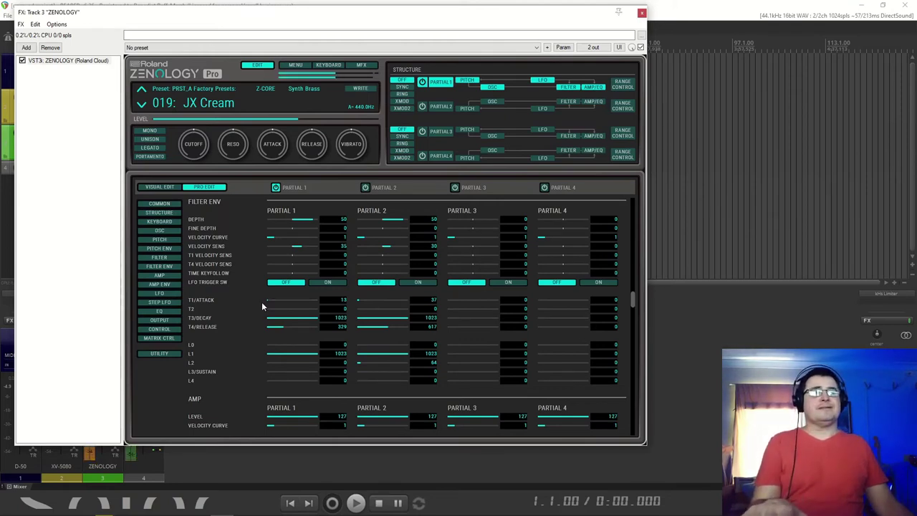
Step: Compare the Visual Edit and Pro Edit views of the patch, ending in Visual Edit
left_click(166, 188)
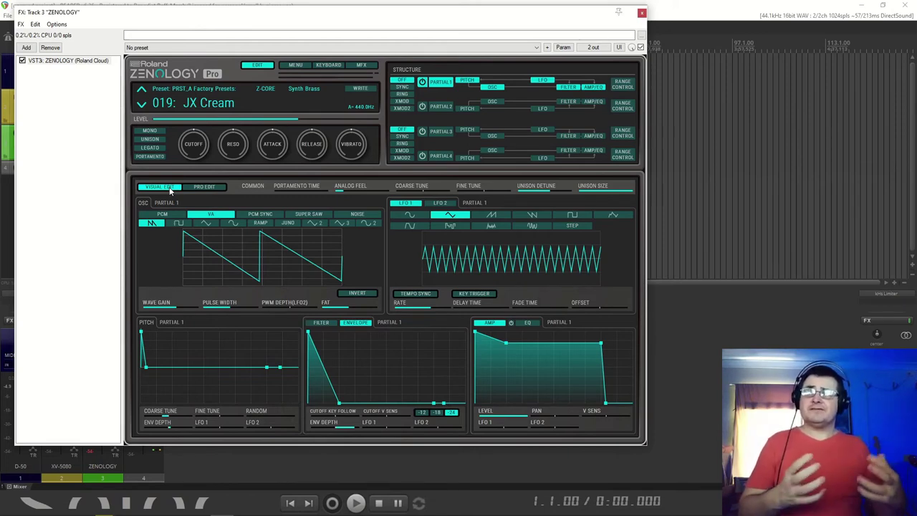
left_click(210, 189)
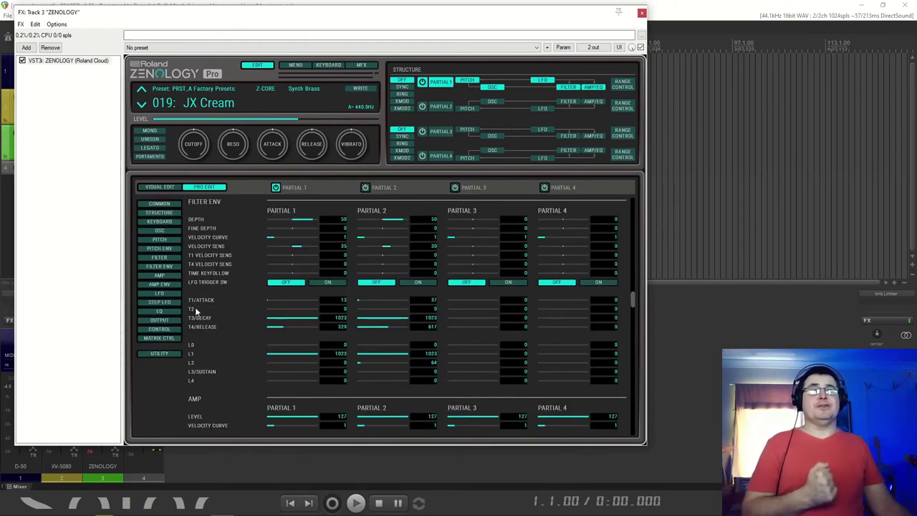
left_click(172, 189)
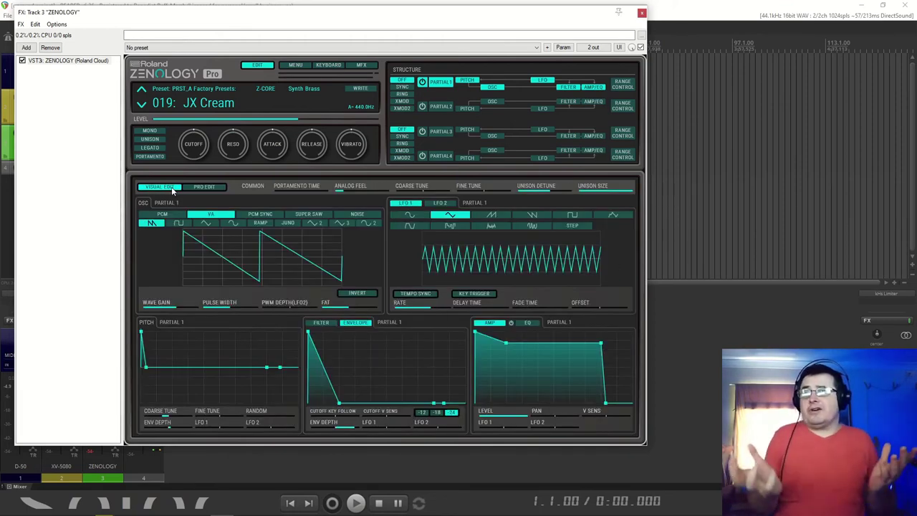
Step: Show Partial 1's filter curve and view its EQ before returning to the amp envelope
mouse_move(318, 329)
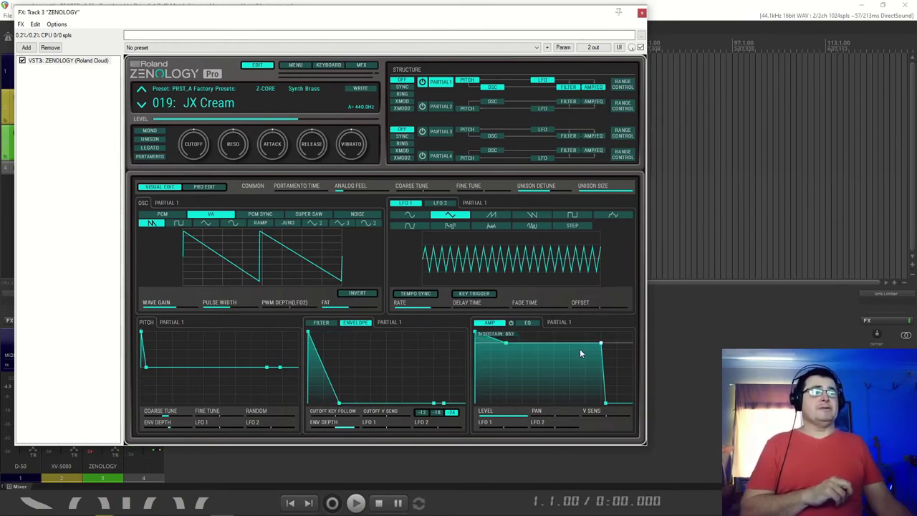
left_click(320, 323)
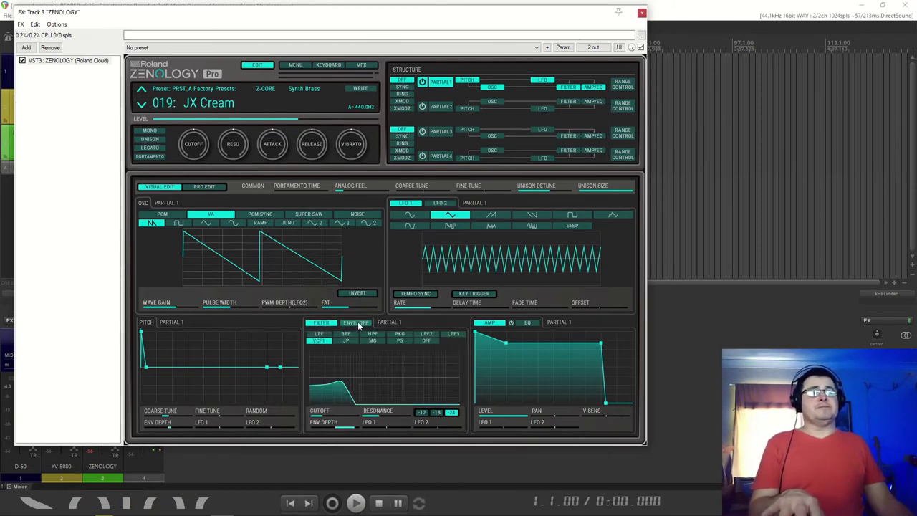
left_click(527, 323)
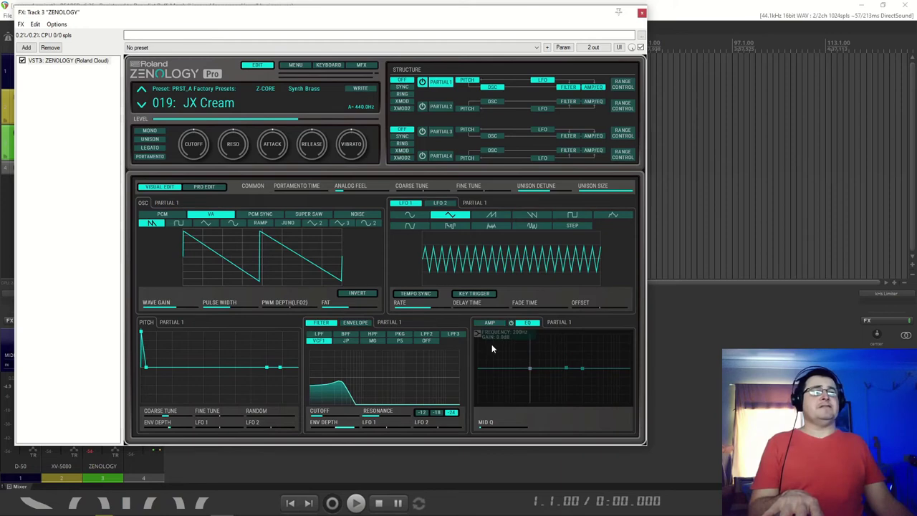
left_click(522, 326)
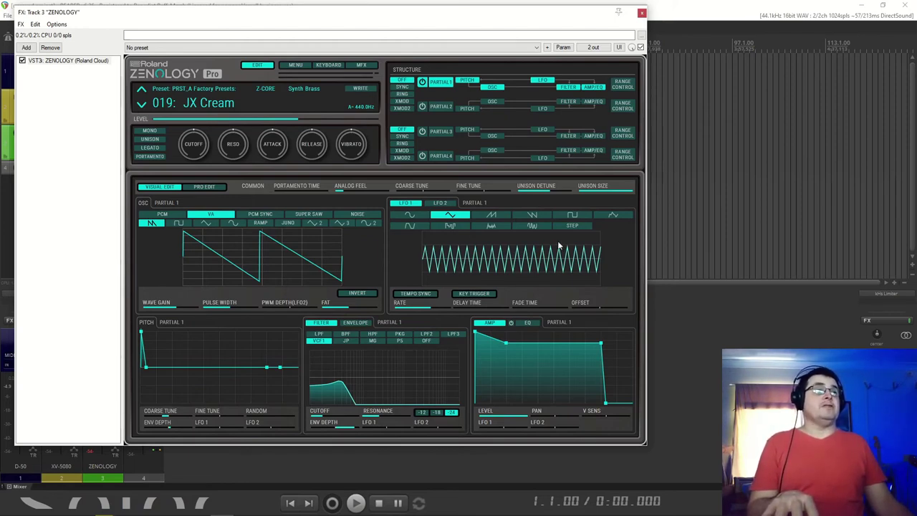
Step: Try the Step waveform on Partial 1's LFO 1 and change it to a sine wave
left_click(573, 225)
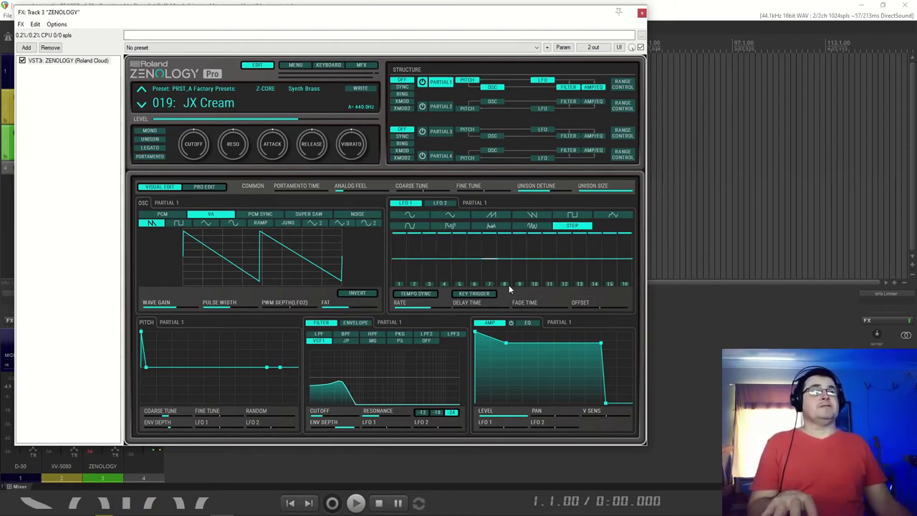
left_click(410, 215)
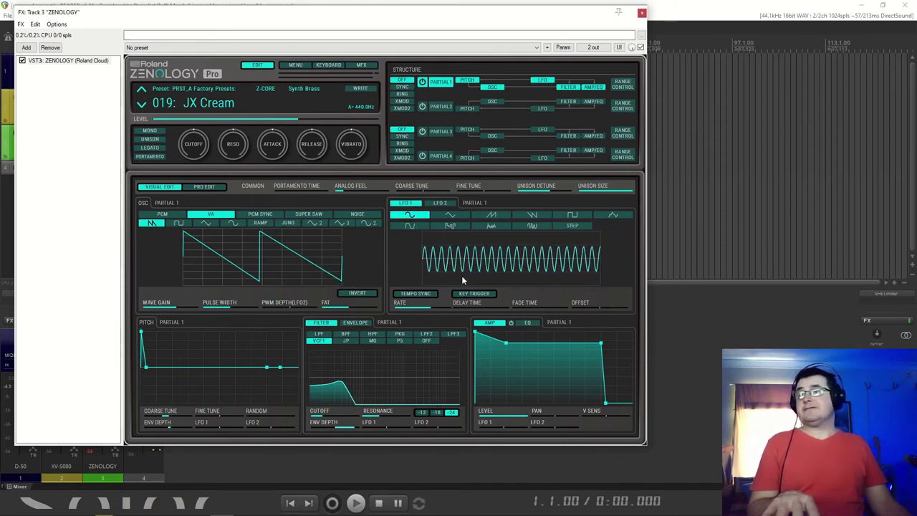
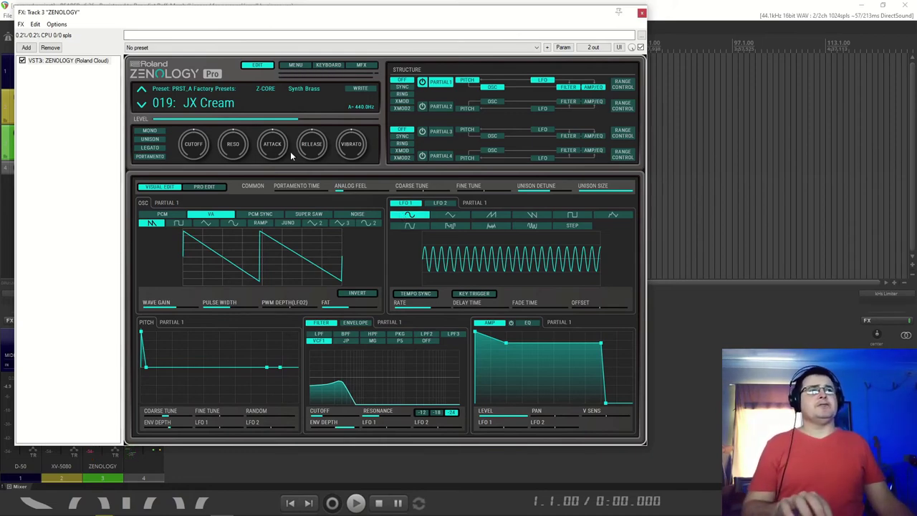
Step: Enable Unison at its maximum size and raise the Unison Detune
left_click(149, 140)
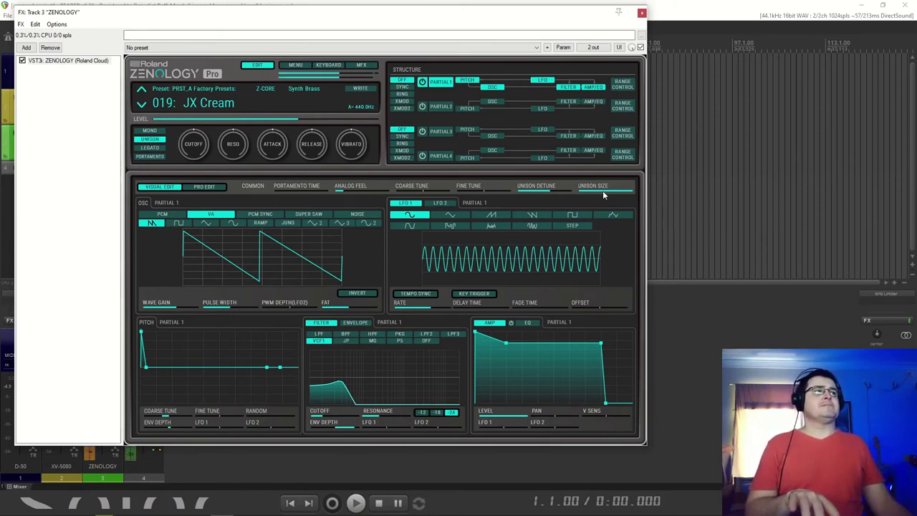
left_click_drag(603, 191, 628, 194)
left_click_drag(547, 192, 569, 194)
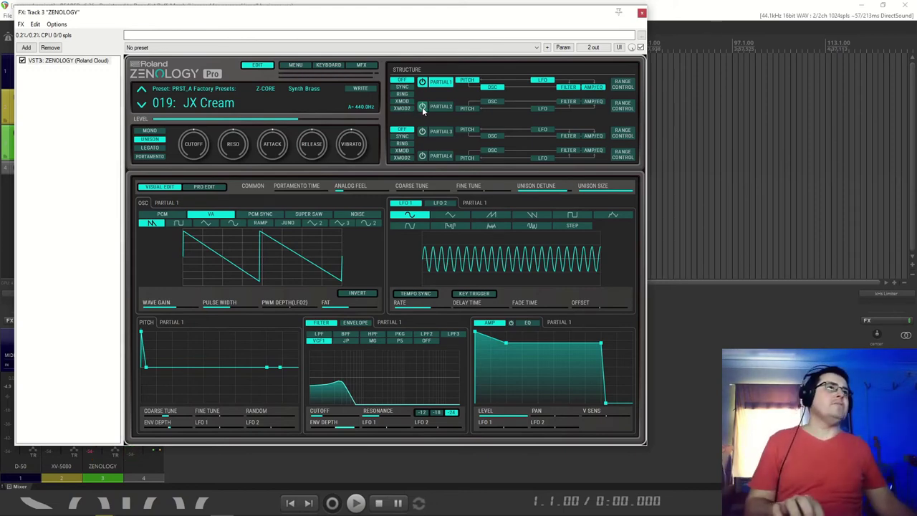
Step: Switch on Partial 2, view its oscillator settings and return to Partial 1
left_click(422, 108)
left_click(441, 107)
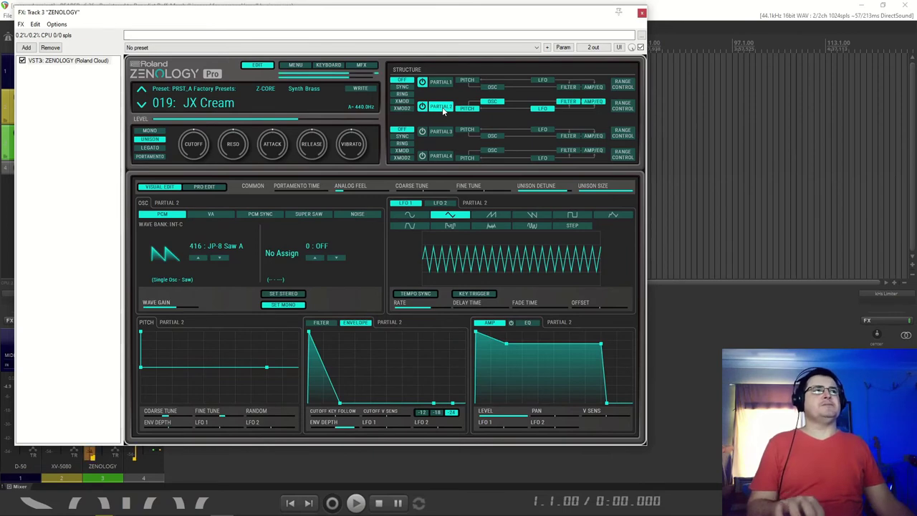
left_click(439, 84)
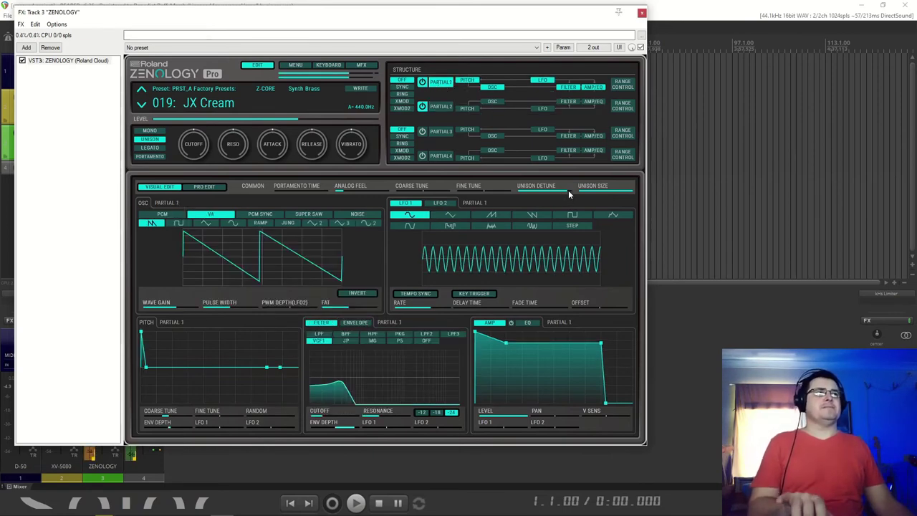
Step: Compare the patch with and without Unison, leave Unison off, and toggle Partial 2 off and back on
left_click(149, 139)
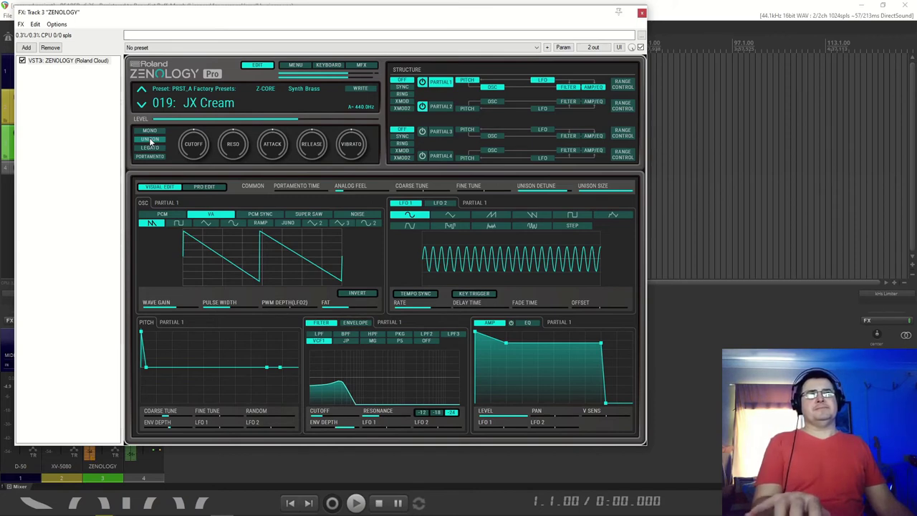
left_click(149, 140)
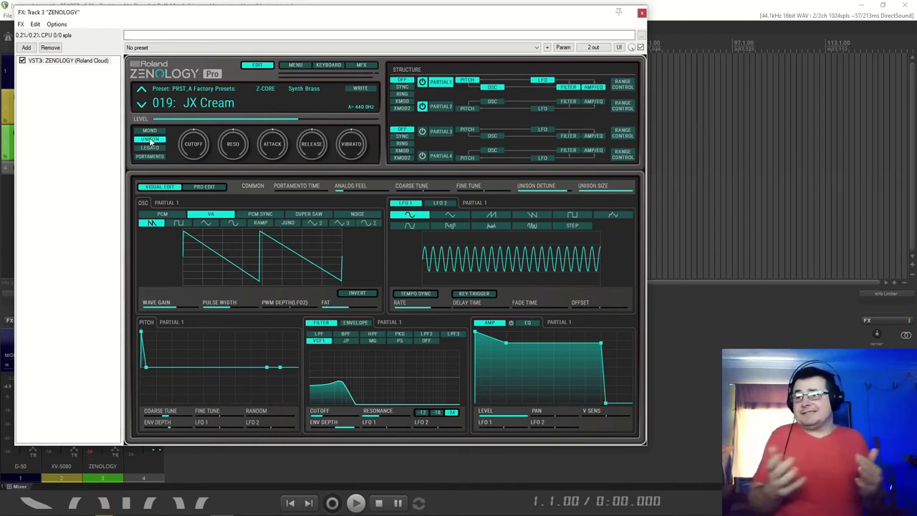
left_click(150, 140)
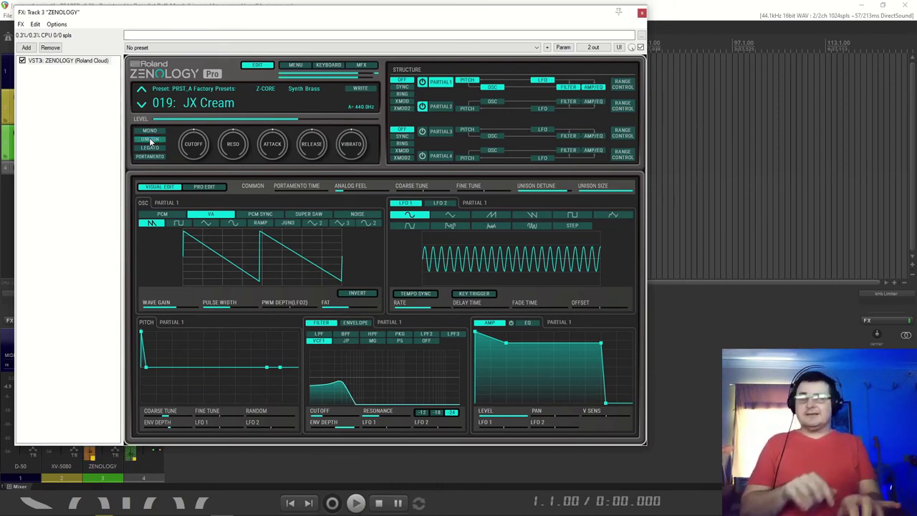
left_click(423, 107)
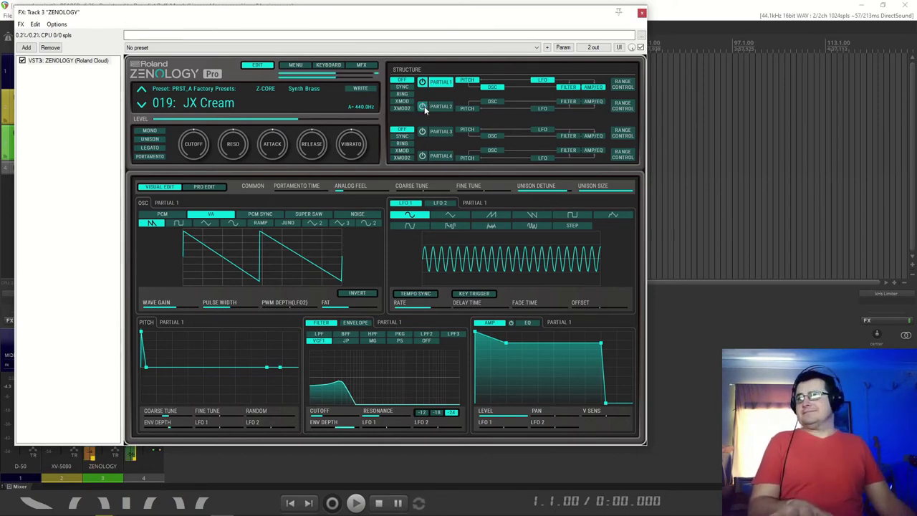
left_click(424, 106)
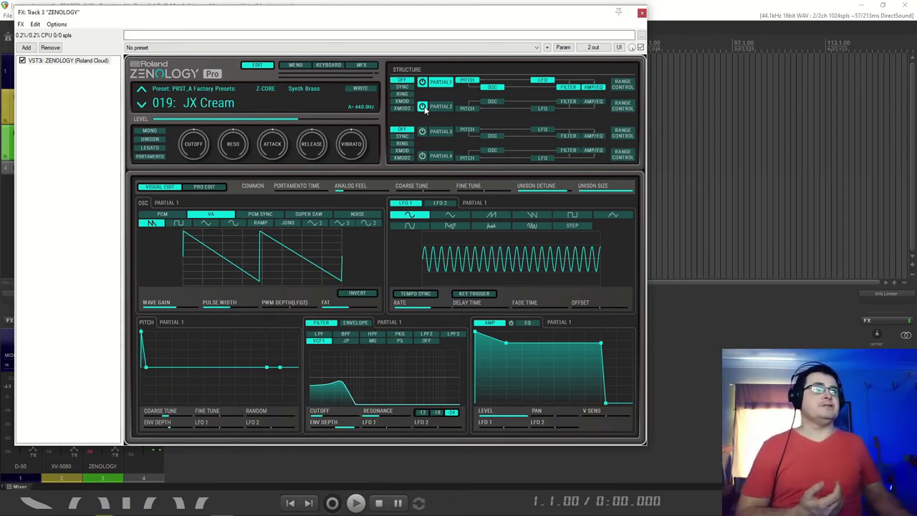
Step: Enable Partial 3 on its own and assign the INT-B choir voice wave 251 : Japanese 1 to its left oscillator
left_click(437, 133)
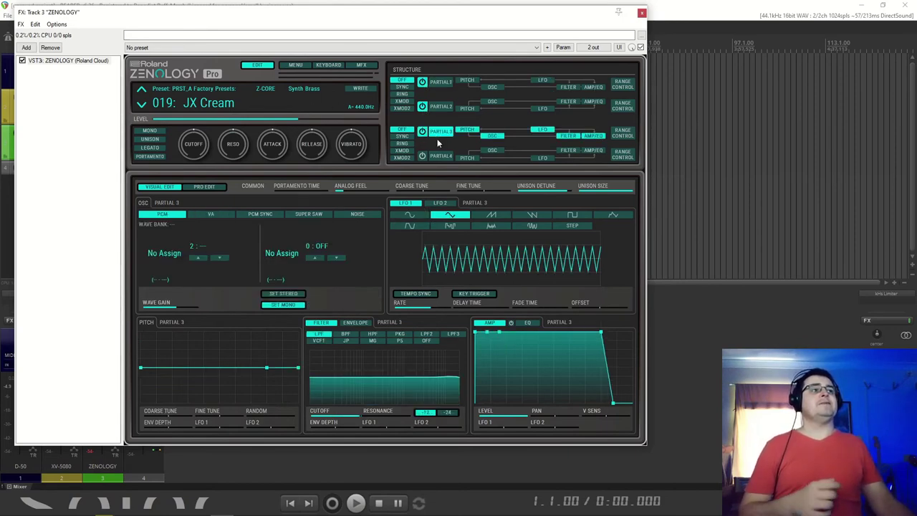
left_click(200, 246)
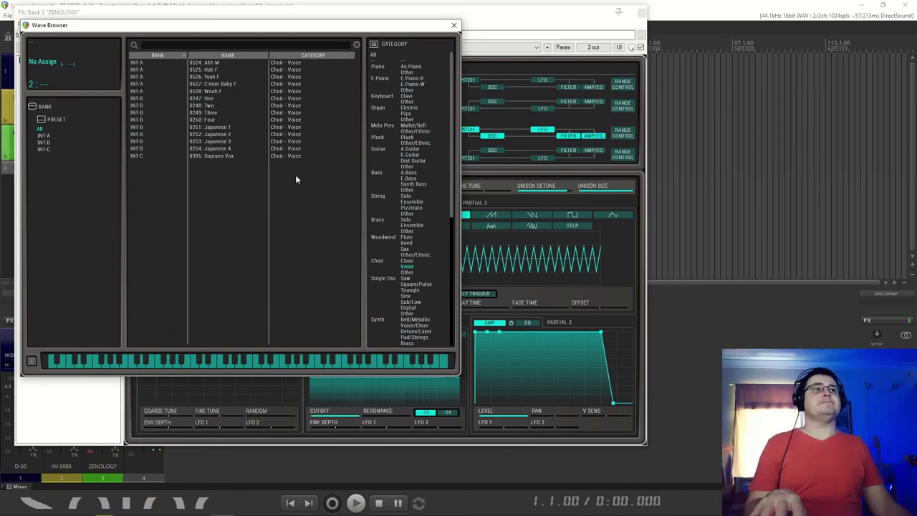
left_click(229, 127)
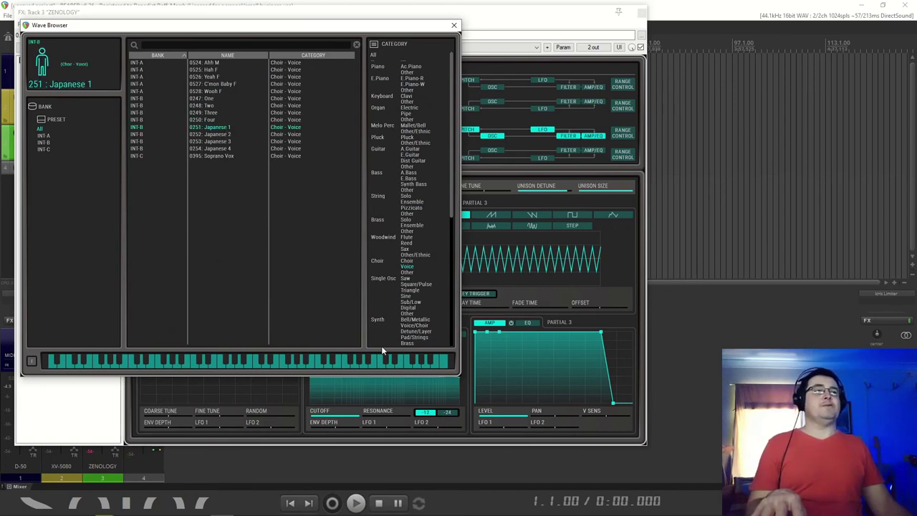
left_click(454, 25)
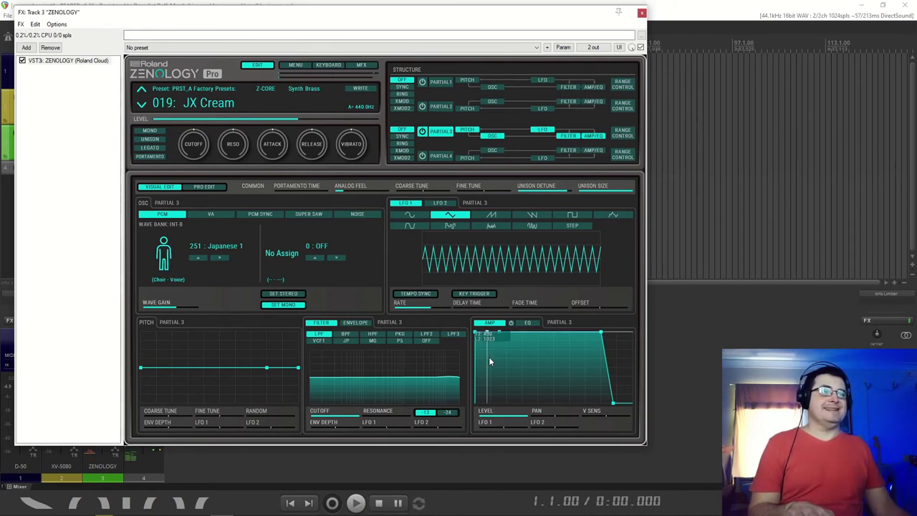
left_click(355, 323)
left_click(330, 324)
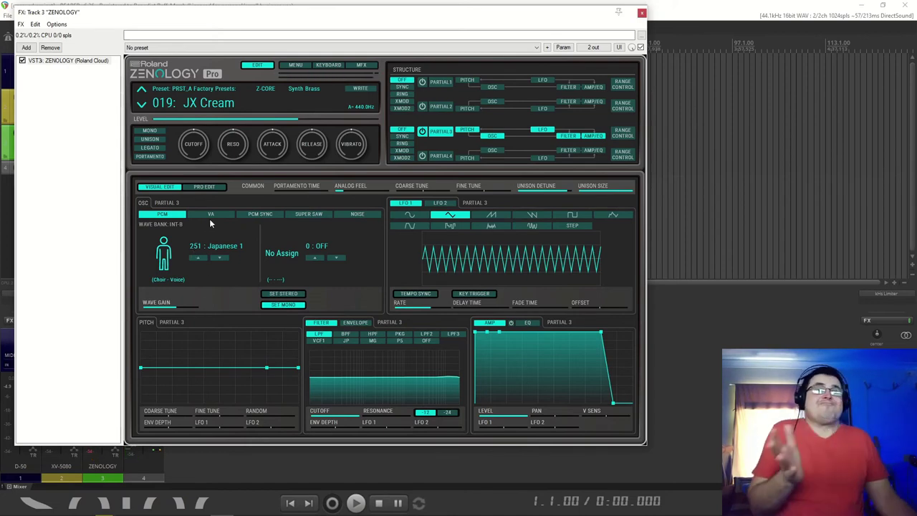
Step: View the oscillator section in Pro Edit and check the wave choices for Partial 3's Wave R without assigning one
left_click(202, 187)
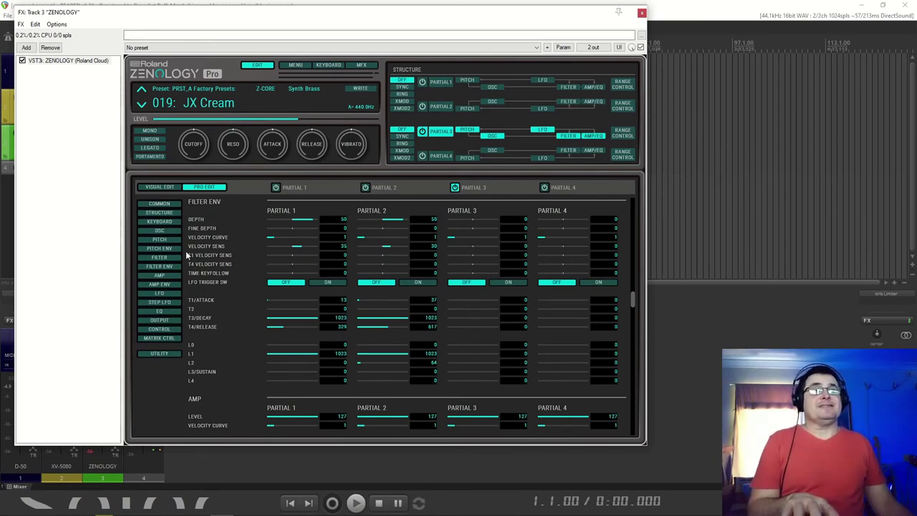
left_click(173, 232)
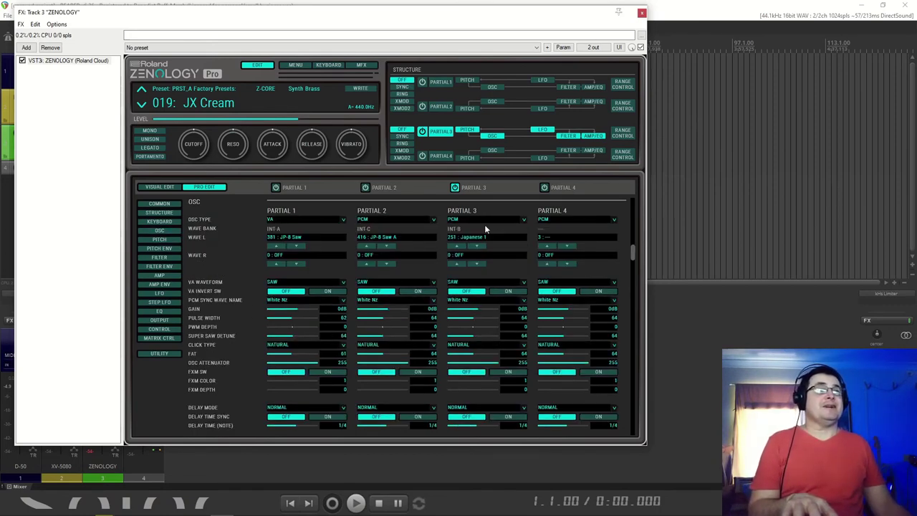
left_click(477, 260)
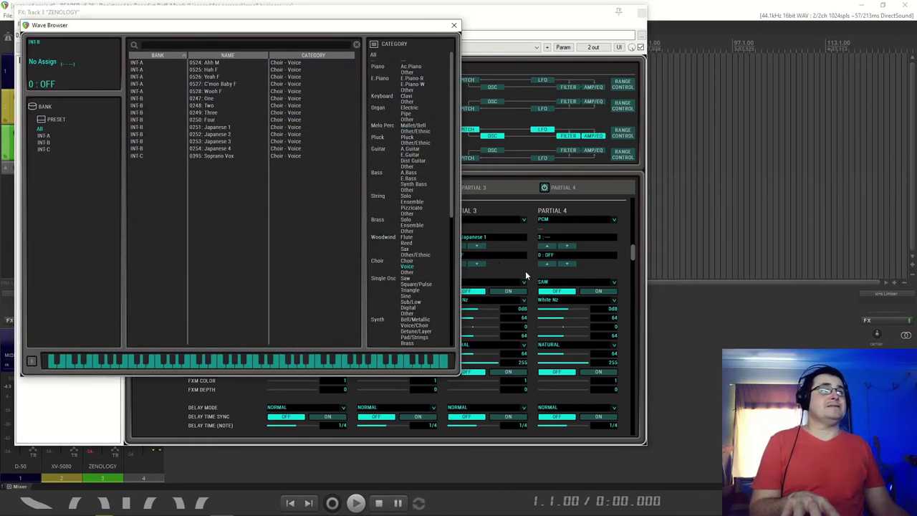
left_click(454, 25)
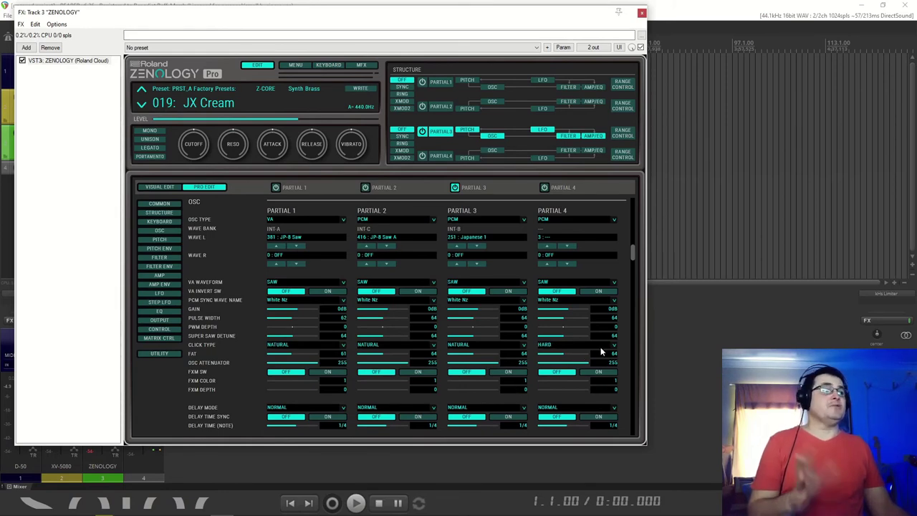
Step: Set Partial 4's Click Type to SOFT and PWM Depth to -1, and return to Visual Edit
scroll(573, 345, "down", 1)
scroll(609, 326, "down", 1)
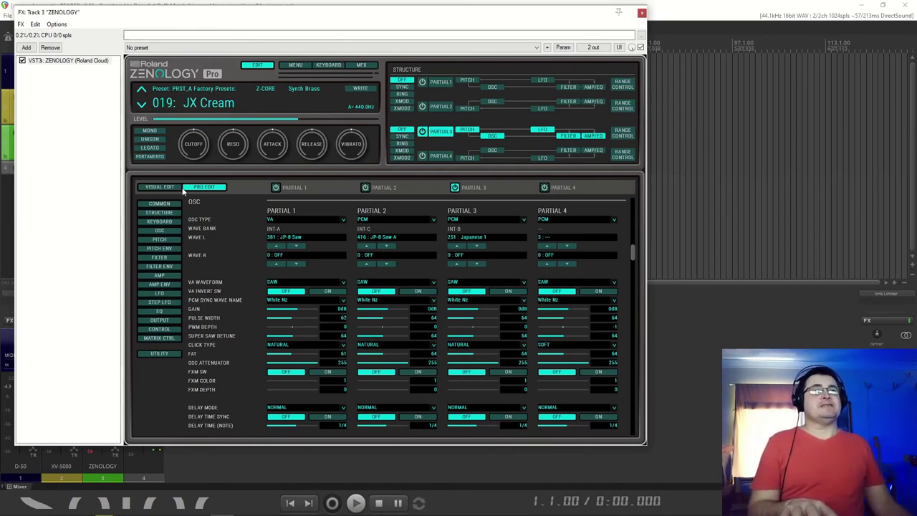
left_click(159, 187)
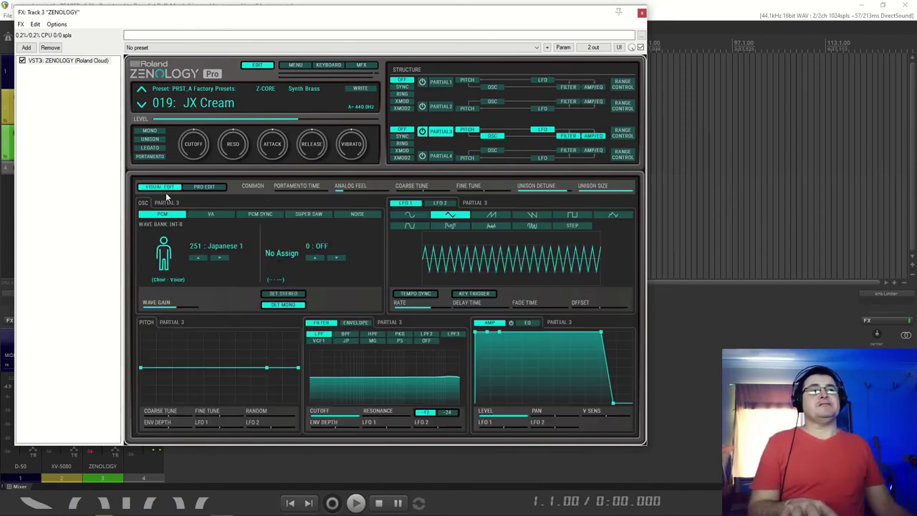
Step: Change Partial 3's left wave to 524 : Ahh M, and switch Partials 1 and 2 on and Partial 3 off
left_click(204, 247)
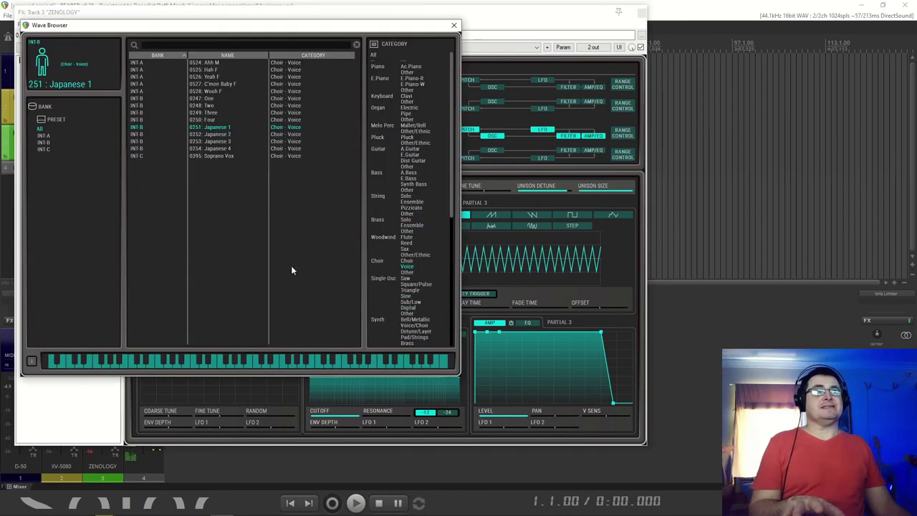
left_click(215, 62)
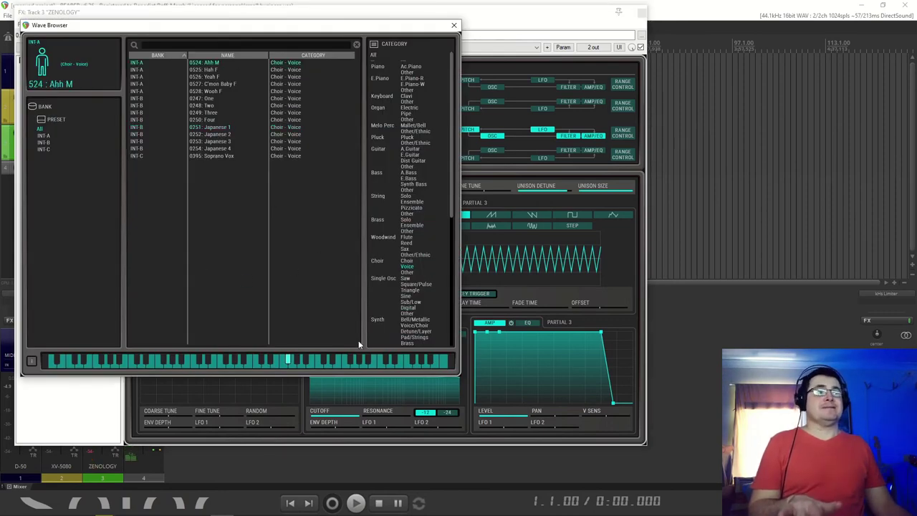
left_click(454, 25)
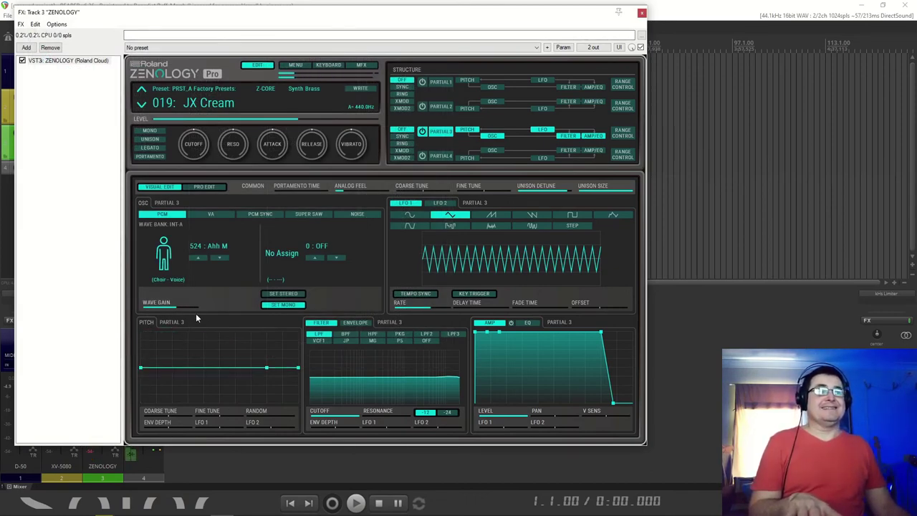
left_click(422, 82)
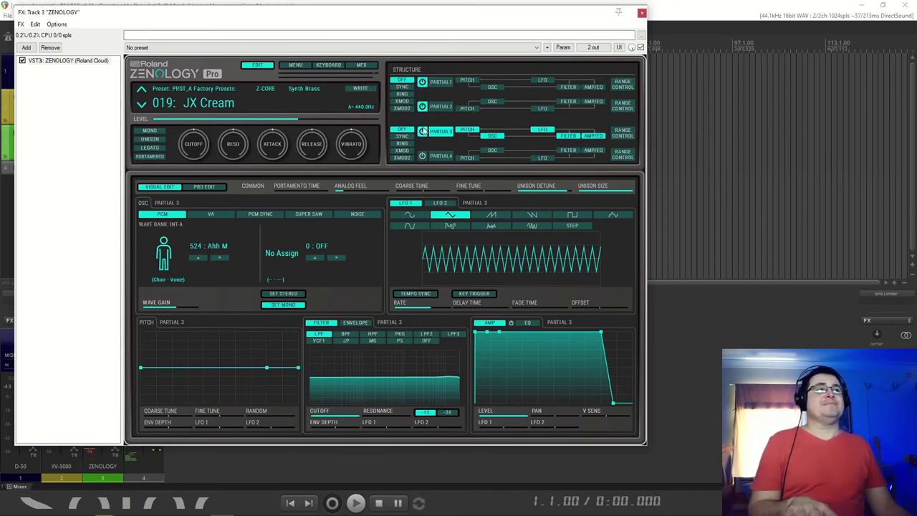
left_click(423, 132)
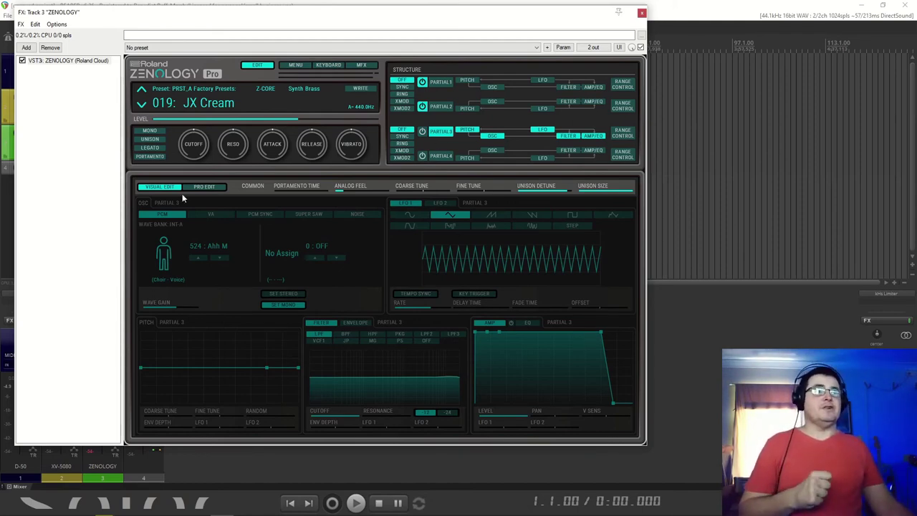
Step: Look through the Pro Edit parameter list from Common to Matrix Control and return to Visual Edit
left_click(204, 188)
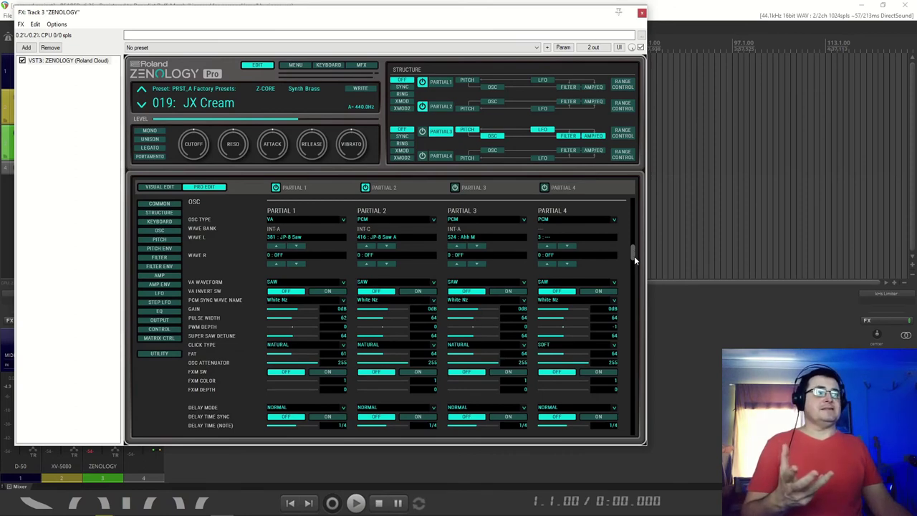
left_click_drag(634, 256, 621, 400)
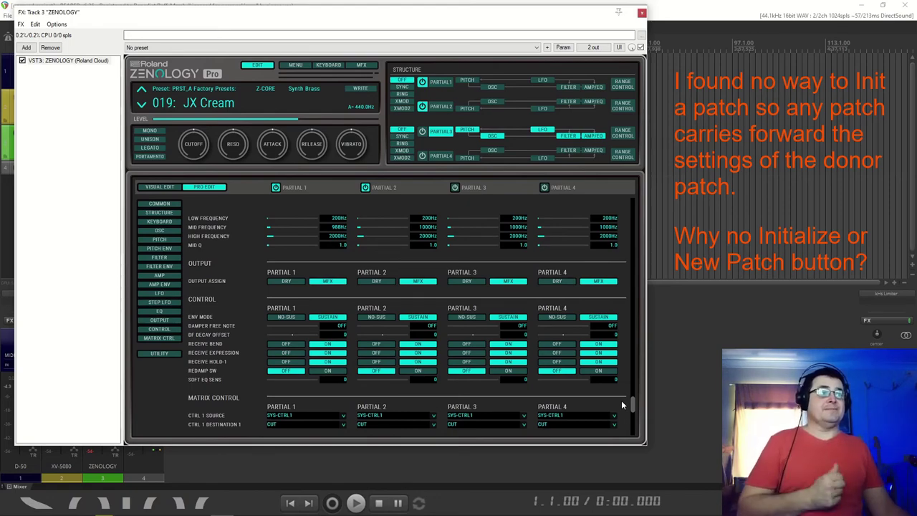
left_click_drag(622, 399, 631, 190)
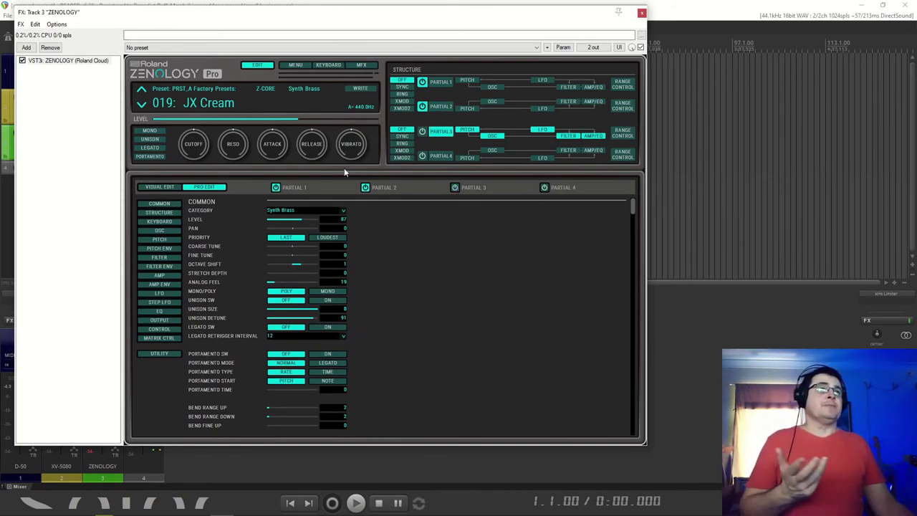
left_click(152, 188)
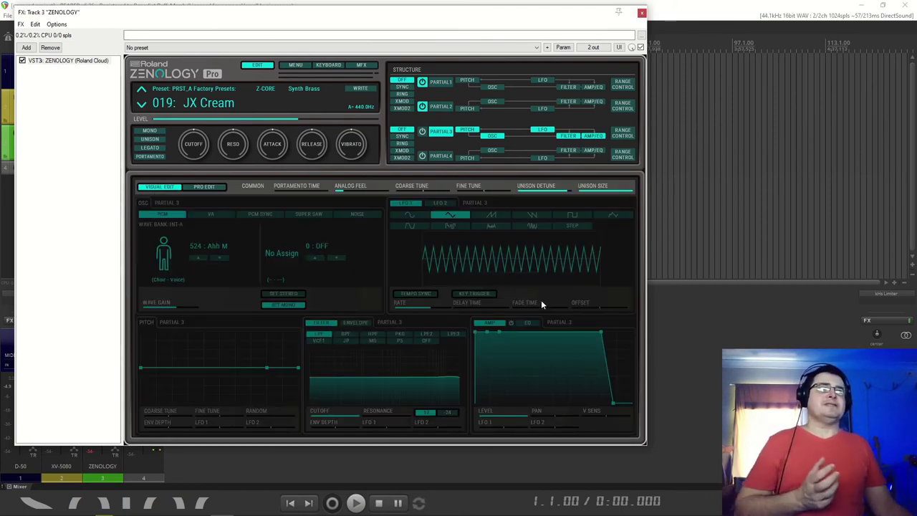